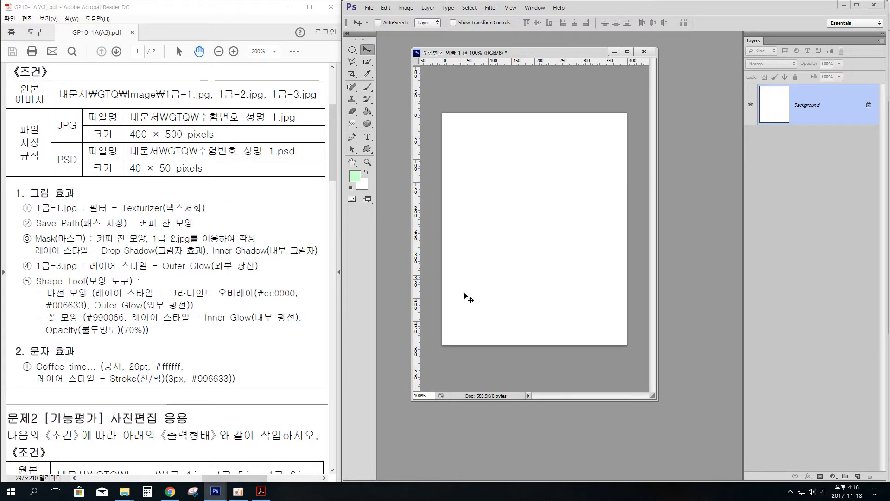
Step: Place 1급-1.jpg from the 소스파일 folder into the open blank document
mouse_move(125, 491)
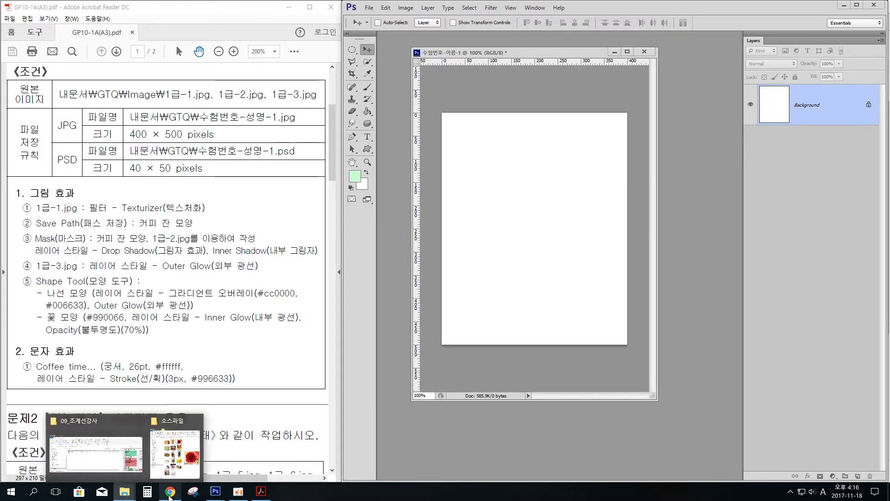
click(175, 443)
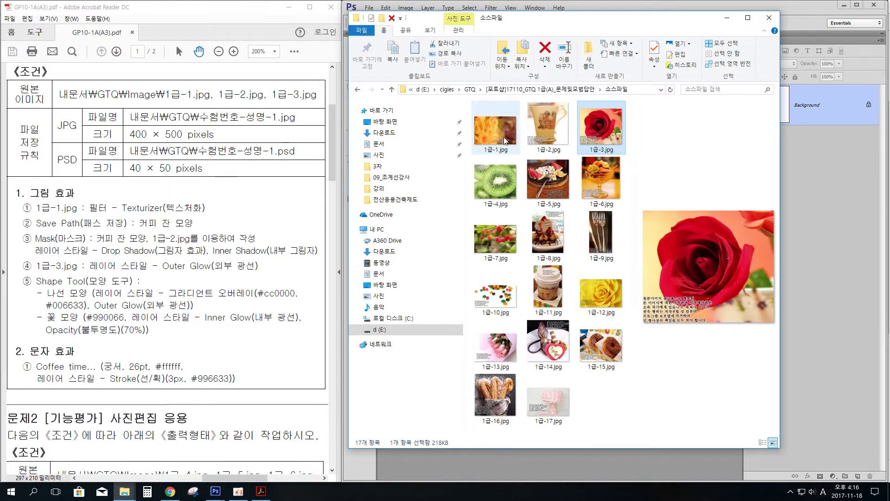
drag(565, 24, 222, 33)
drag(166, 132, 537, 210)
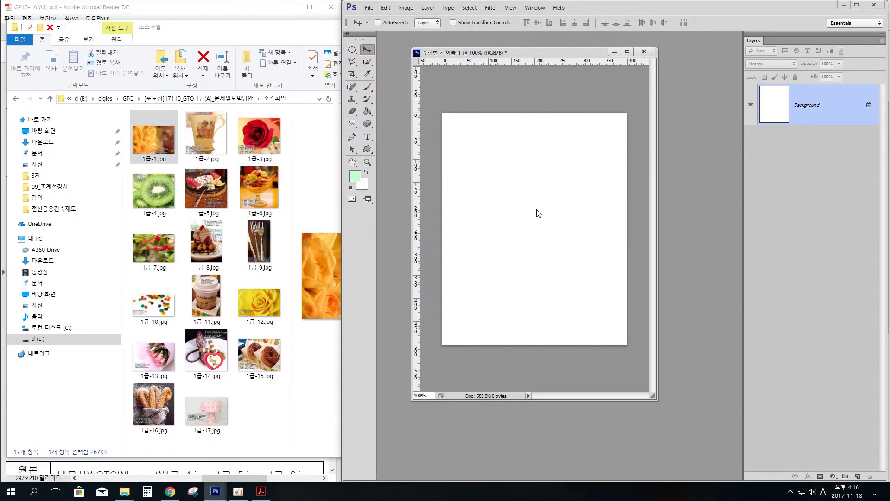
Step: Minimize the browser and arrange the 소스파일 folder beneath a shortened Photoshop window so the source images stay reachable
drag(220, 23, 557, 368)
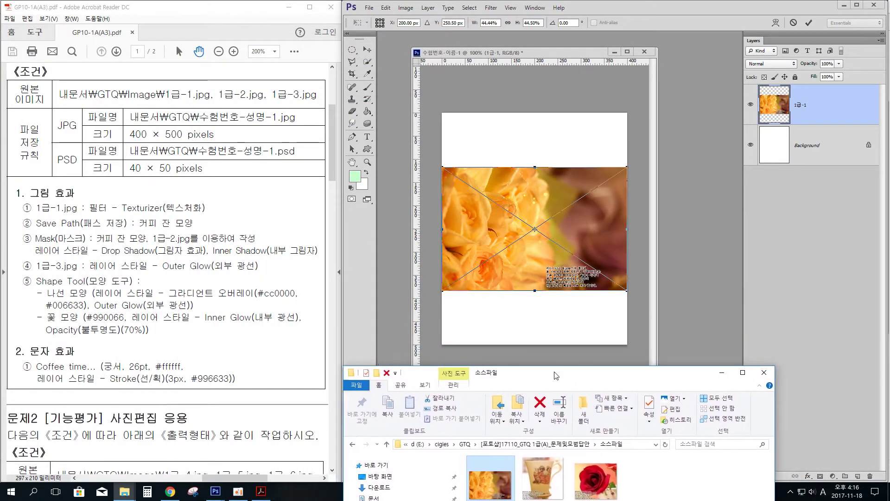
key(alt+Tab)
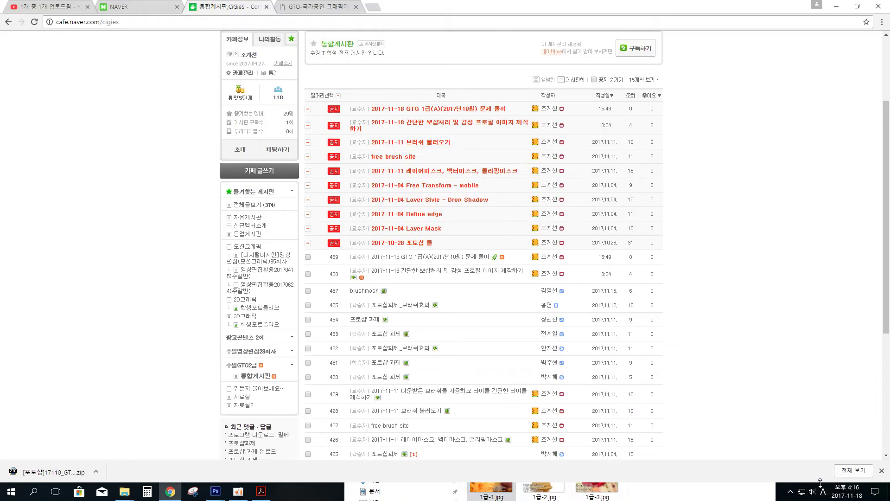
click(836, 6)
click(805, 423)
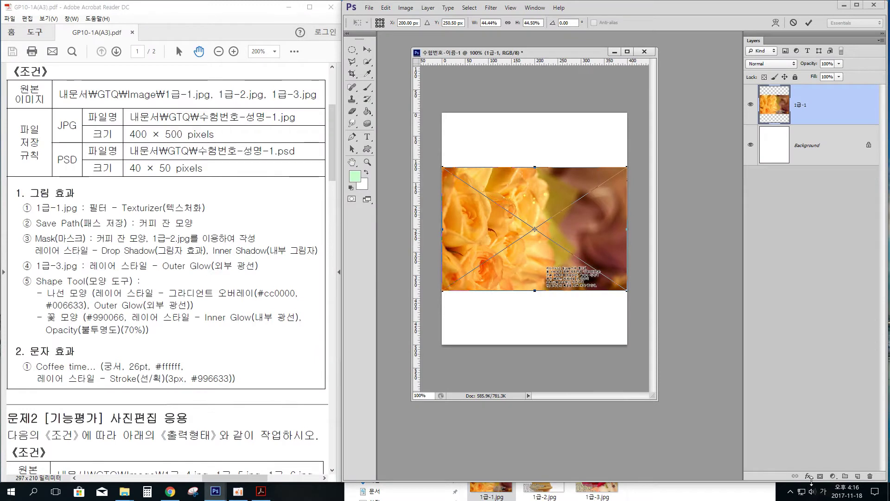
drag(801, 482, 801, 368)
click(745, 381)
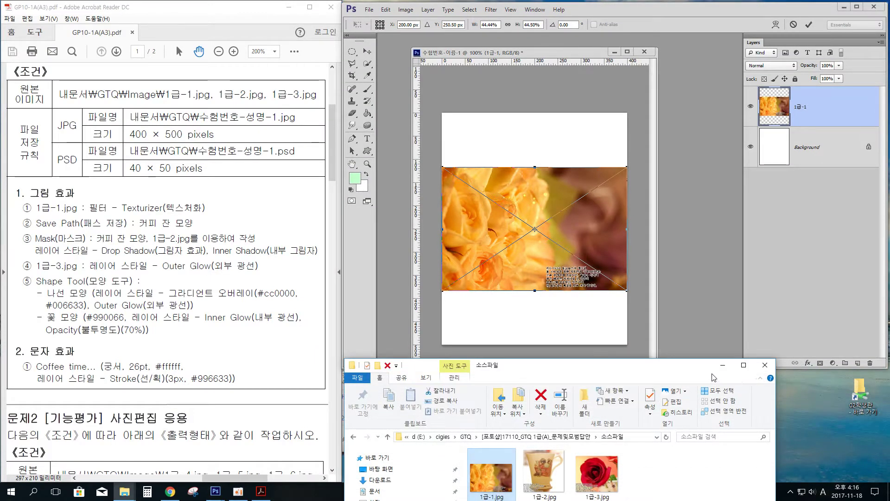
drag(695, 367, 726, 359)
click(706, 303)
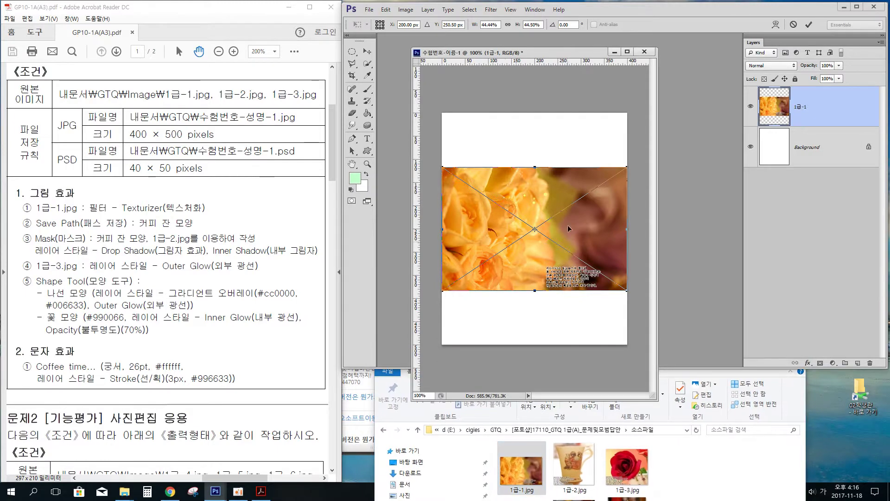
Step: Bring the 출력형태 sample image for the first problem fully into view in the exam PDF
click(252, 253)
drag(299, 230, 134, 240)
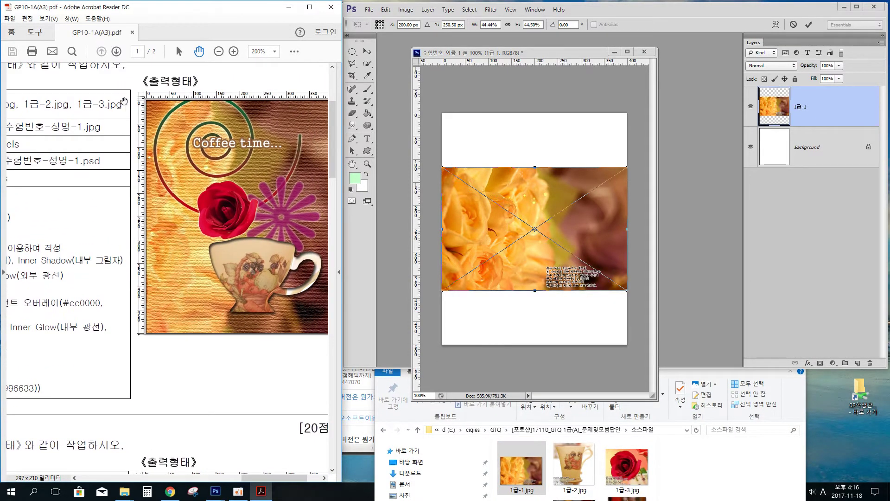
drag(279, 288, 261, 297)
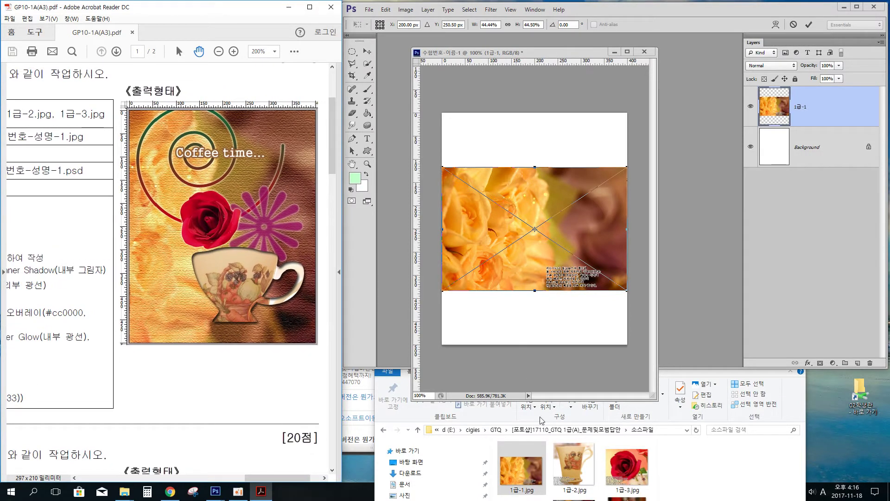
Step: Scale the placed 1급-1 image to about 88.6% and position it at about X 138.5 px to match the sample's background
click(520, 115)
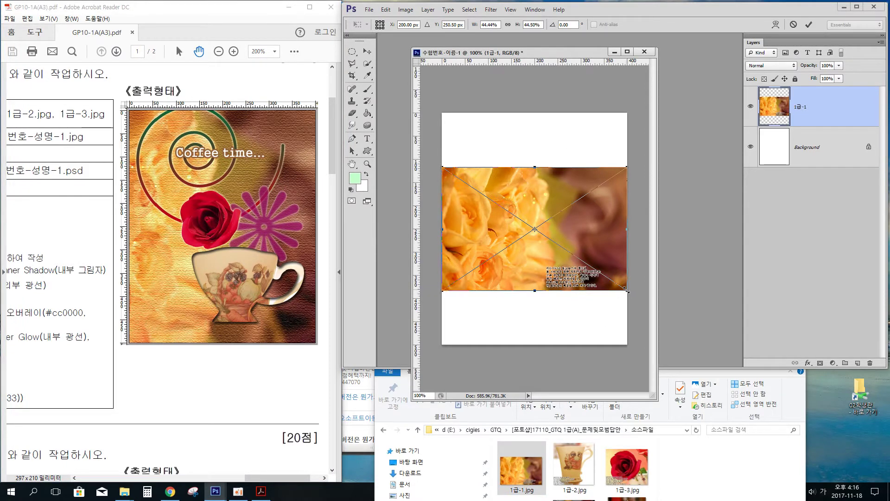
drag(627, 290, 563, 253)
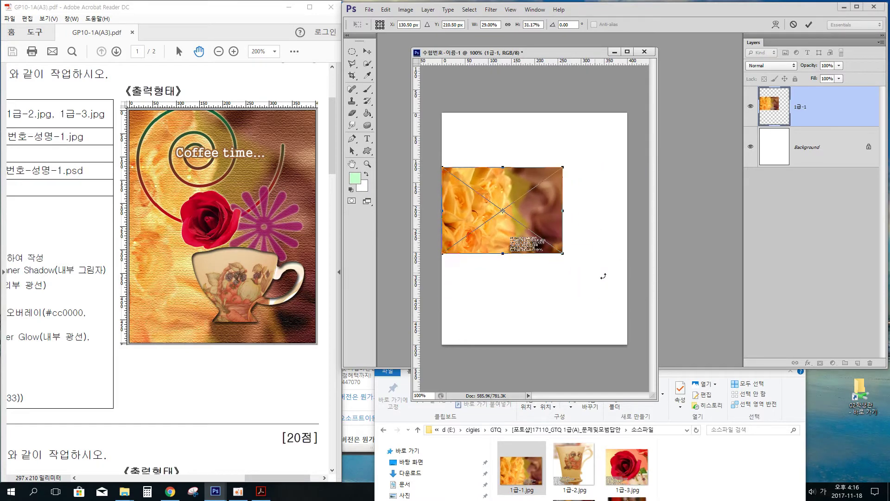
key(ctrl+z)
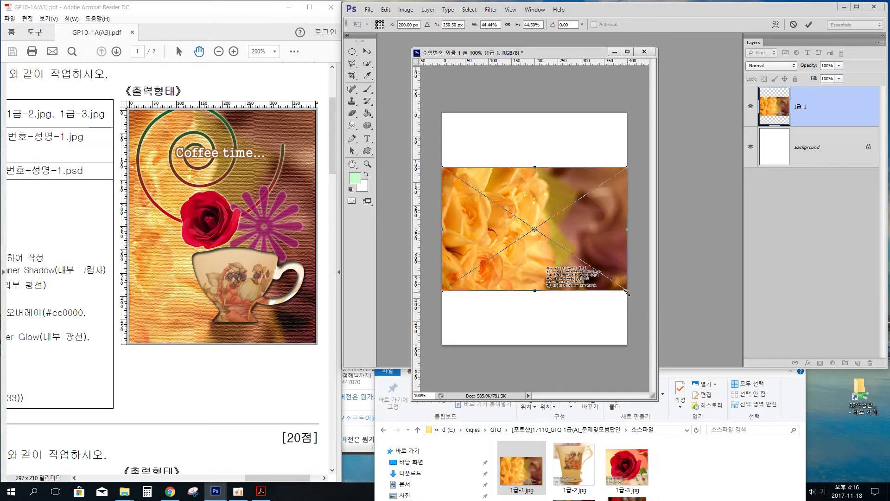
drag(627, 291, 698, 379)
drag(590, 288, 555, 286)
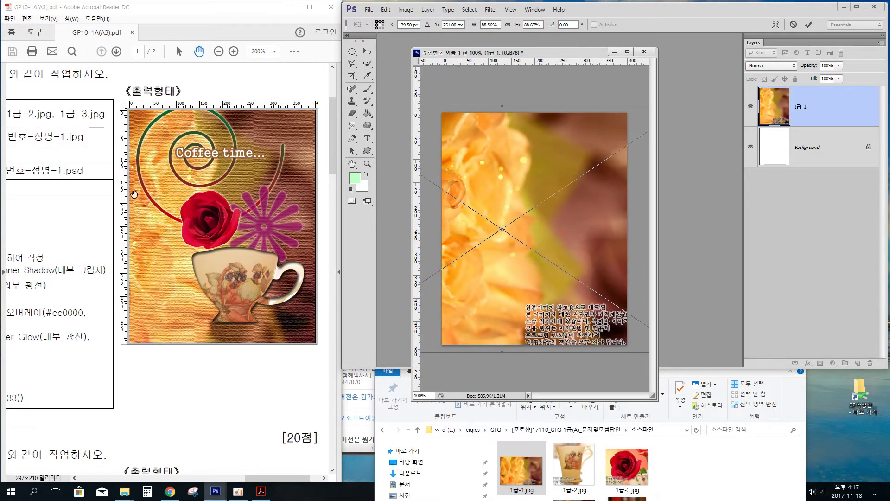
drag(556, 241, 561, 241)
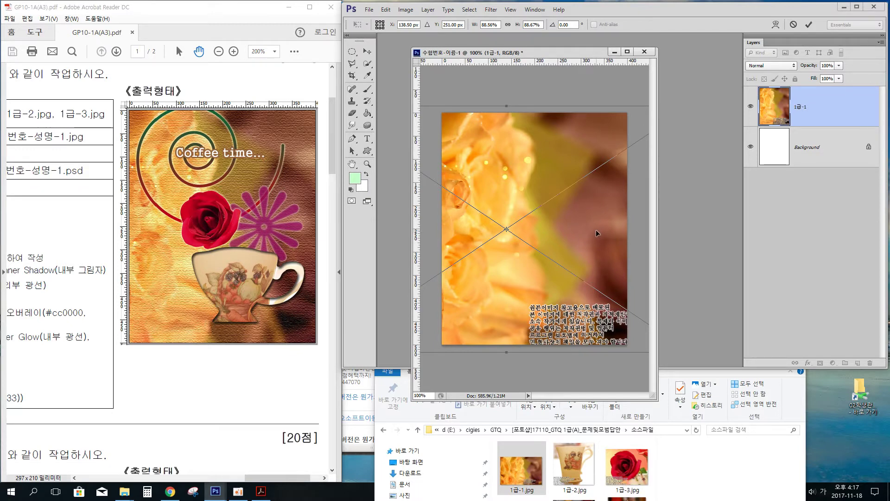
key(Return)
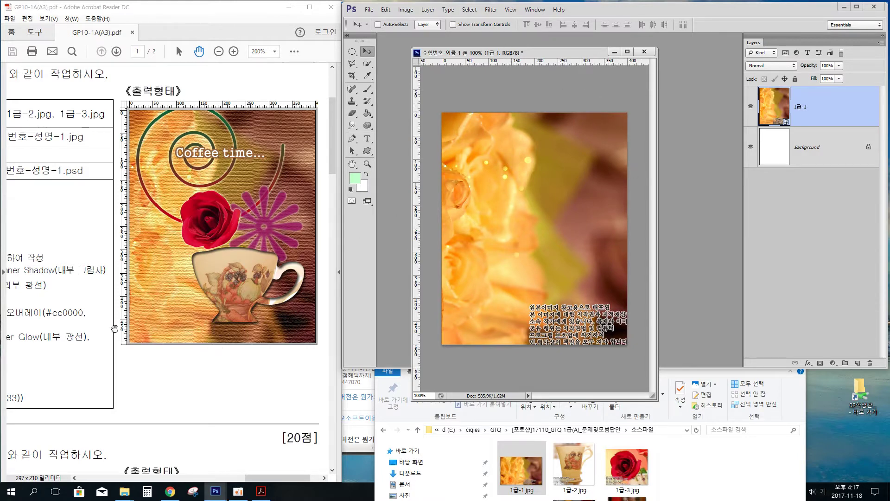
Step: Check the PDF conditions and select Texturizer from the Filter Gallery's Texture category for the 1급-1 layer
drag(49, 304, 255, 304)
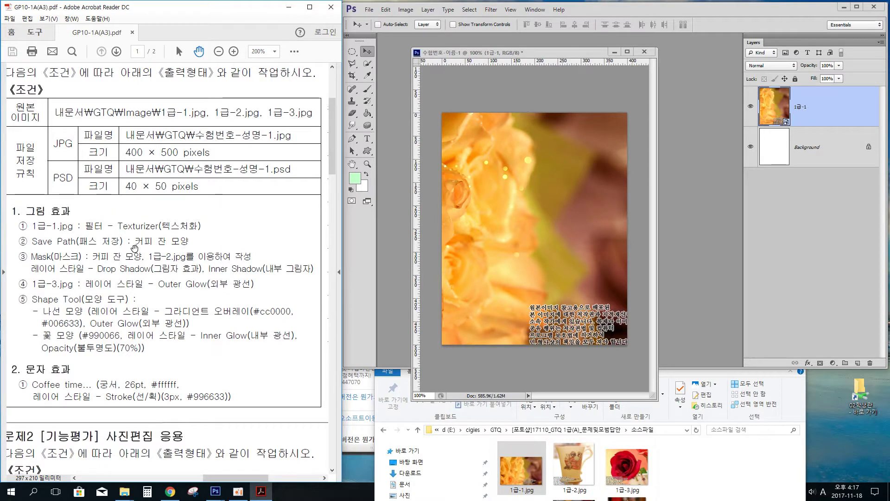
click(828, 111)
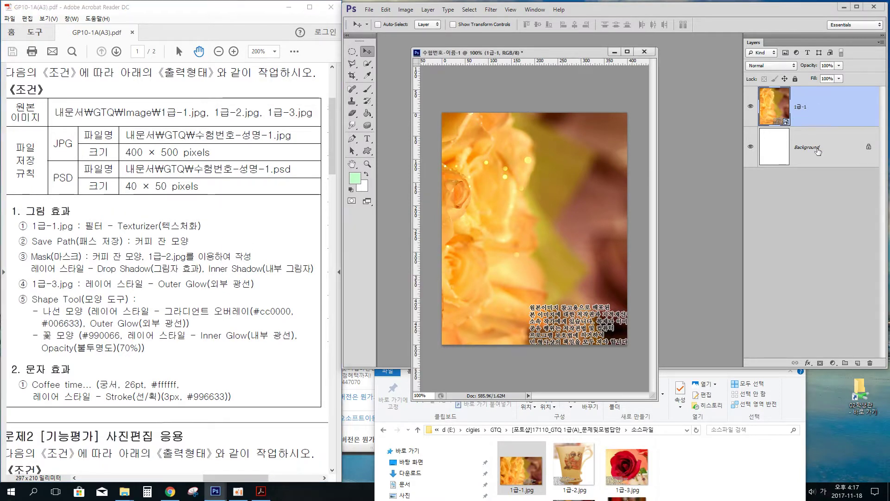
click(493, 9)
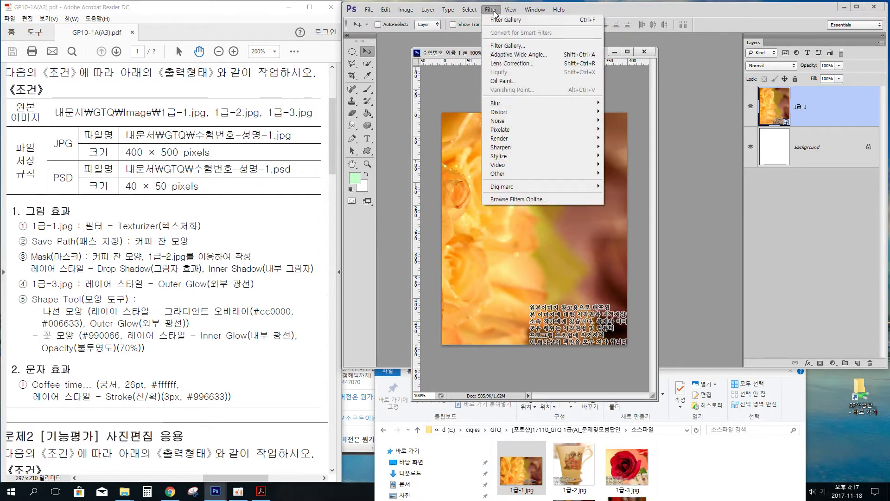
click(518, 48)
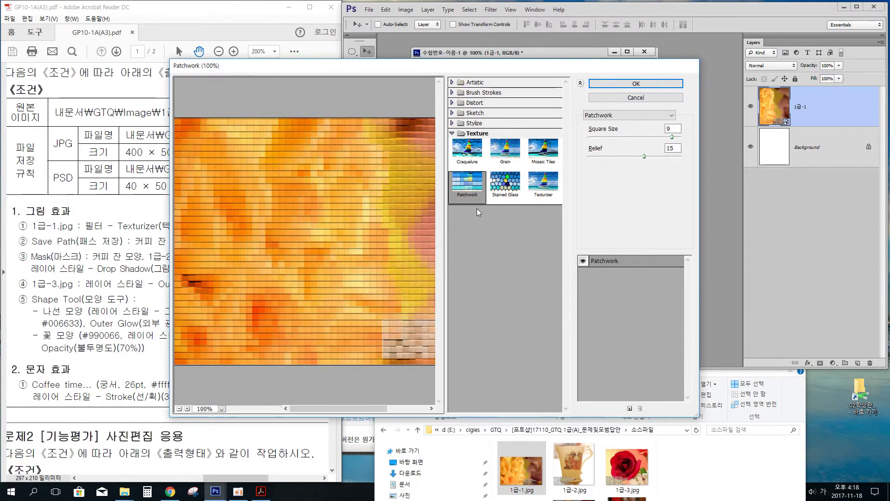
click(550, 189)
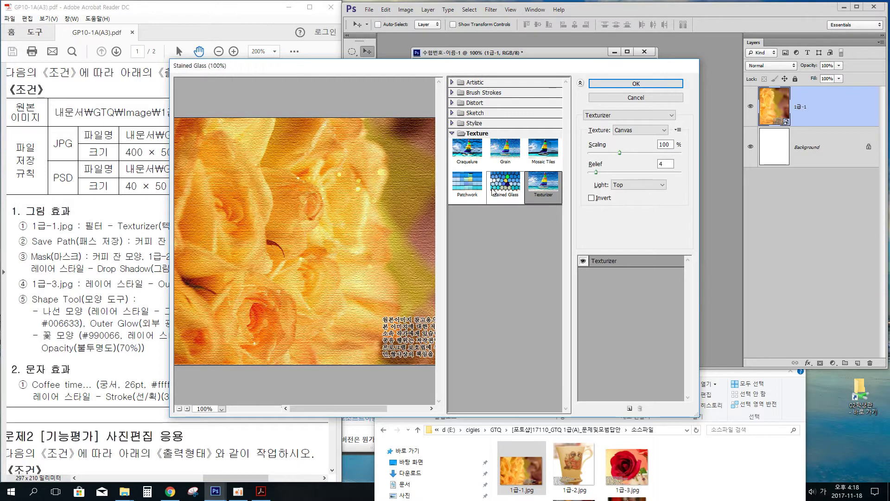
Step: Switch the filter to Patchwork and reselect Texturizer from the complete filter list
click(467, 185)
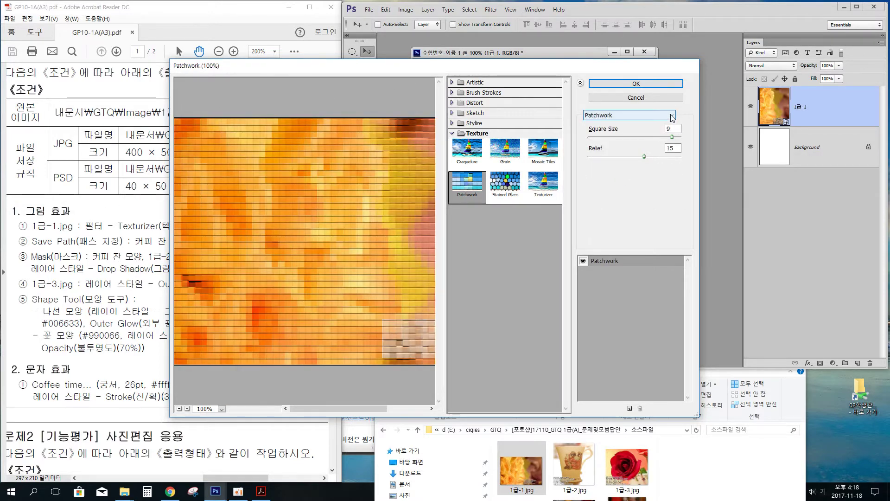
click(672, 117)
click(674, 117)
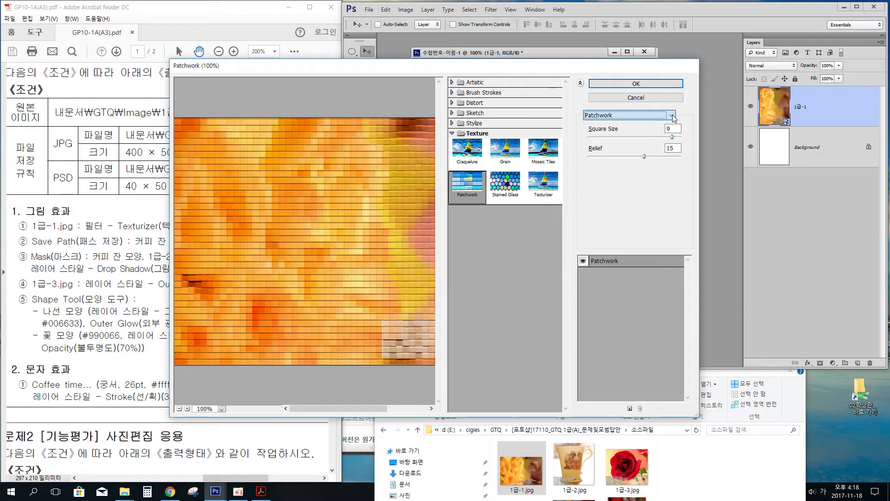
click(672, 116)
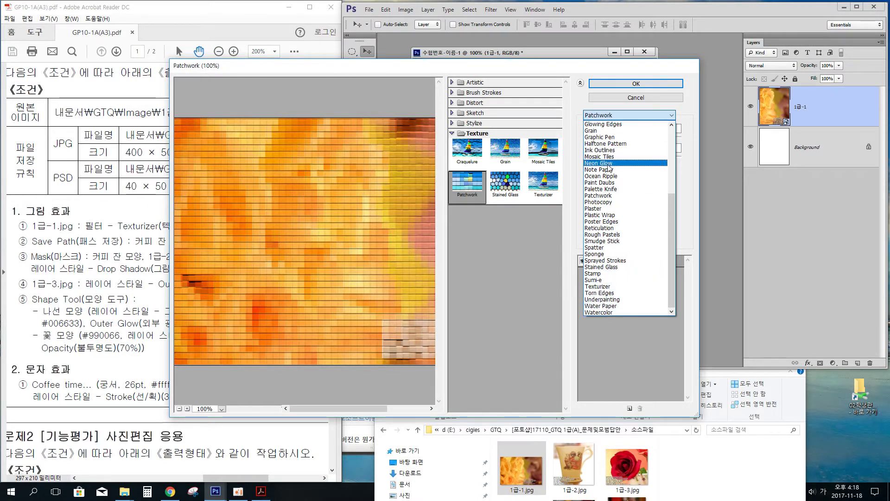
click(606, 287)
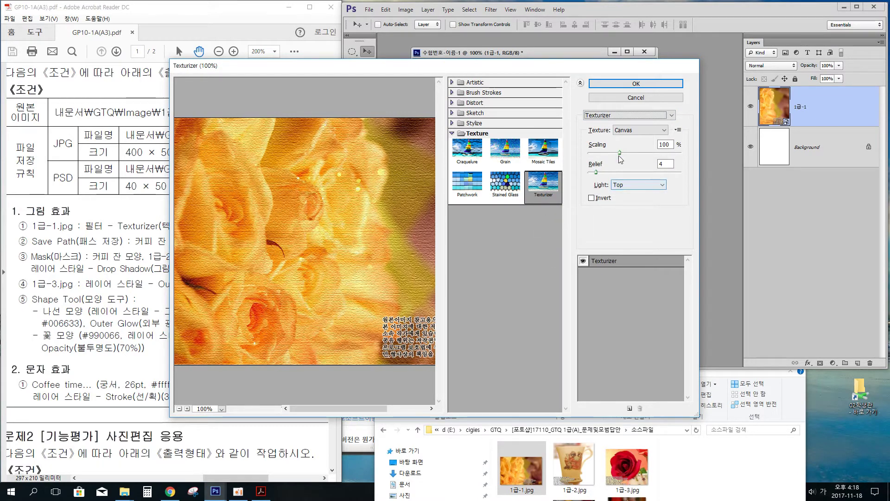
Step: Compare the preview with the PDF sample and apply Texturizer with Canvas texture, 100% scaling, relief 4 and top light
click(130, 145)
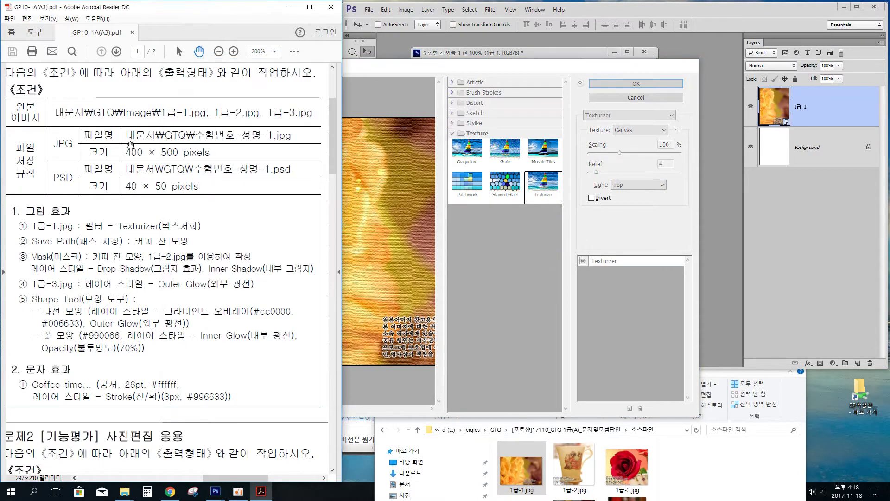
drag(280, 205, 56, 208)
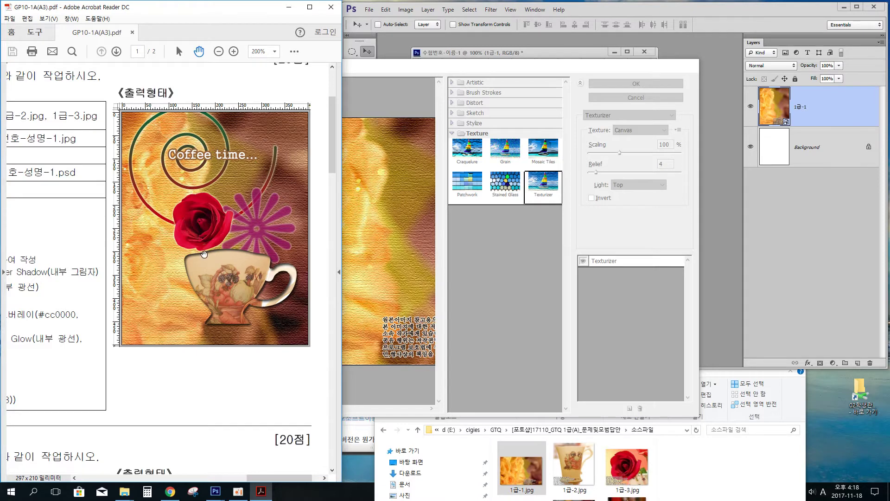
drag(55, 279, 199, 288)
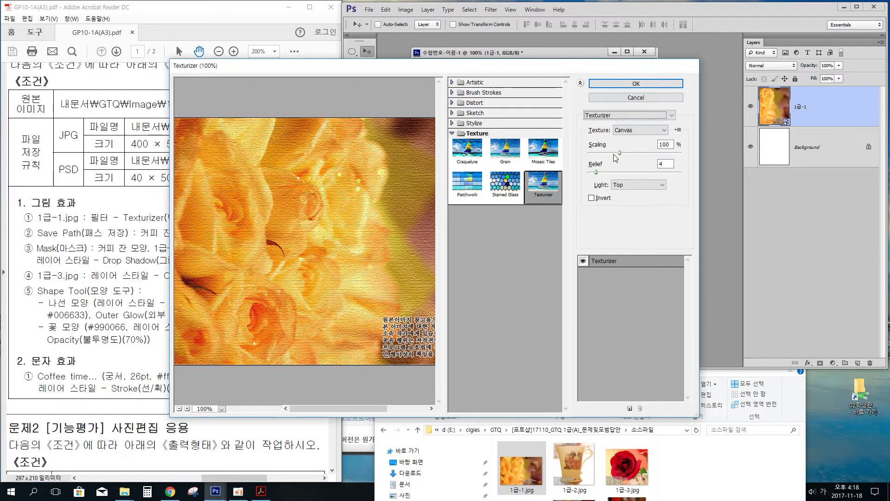
key(Tab)
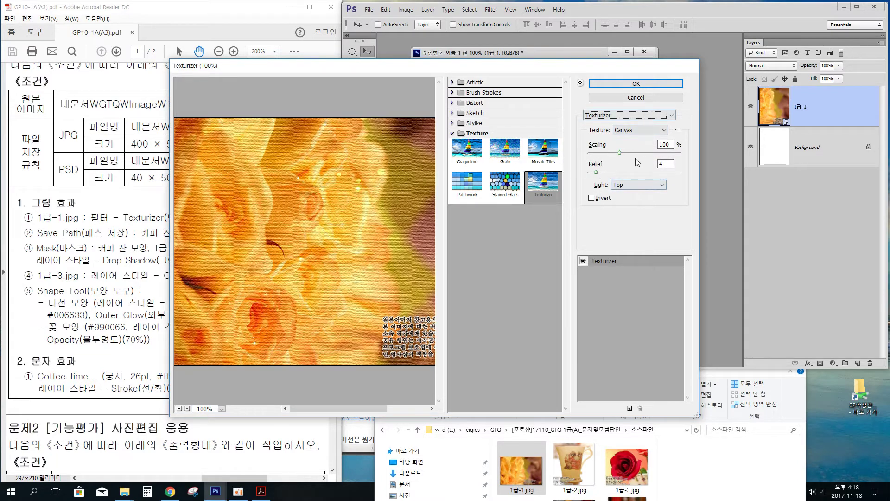
click(626, 84)
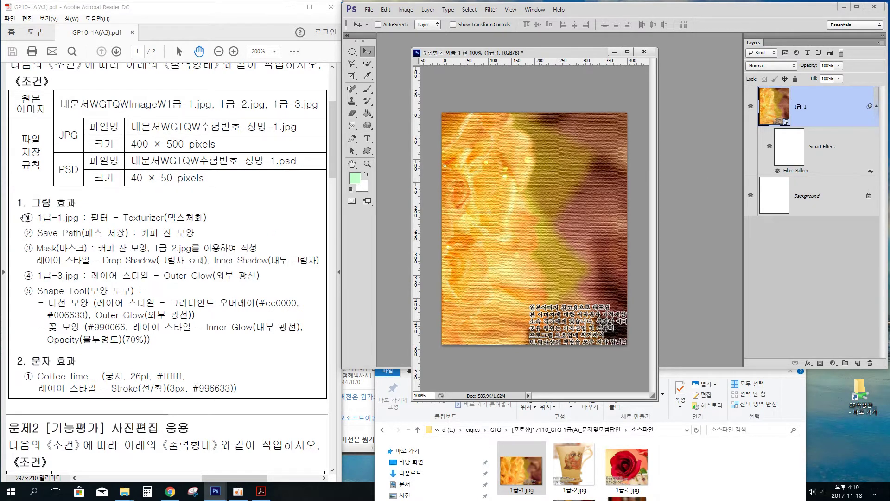
Step: Check the PDF's cup path condition and examine the sample's coffee cup outline at 300% zoom, with the Pen tool ready in Photoshop
click(160, 223)
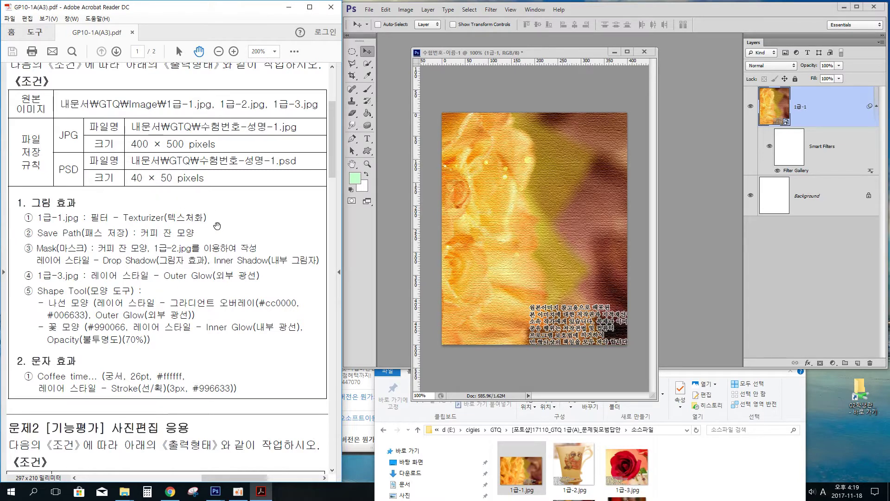
scroll(255, 260, right, 5)
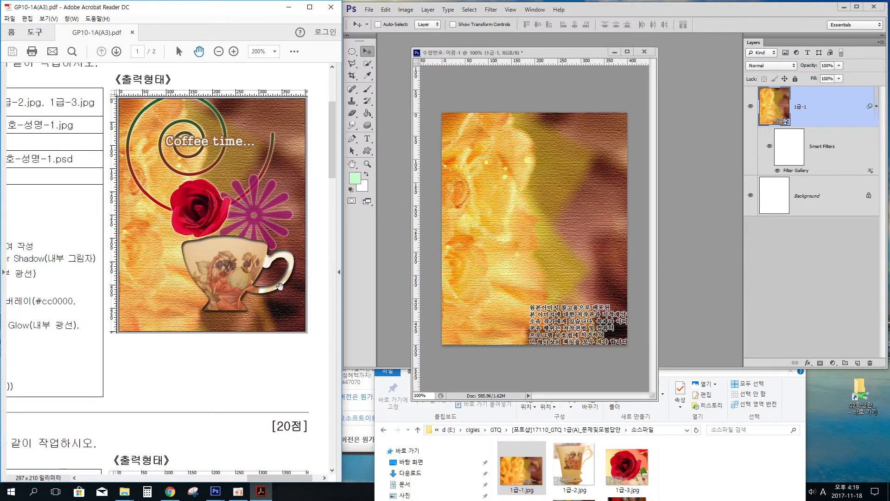
scroll(258, 290, right, 2)
scroll(257, 290, down, 1)
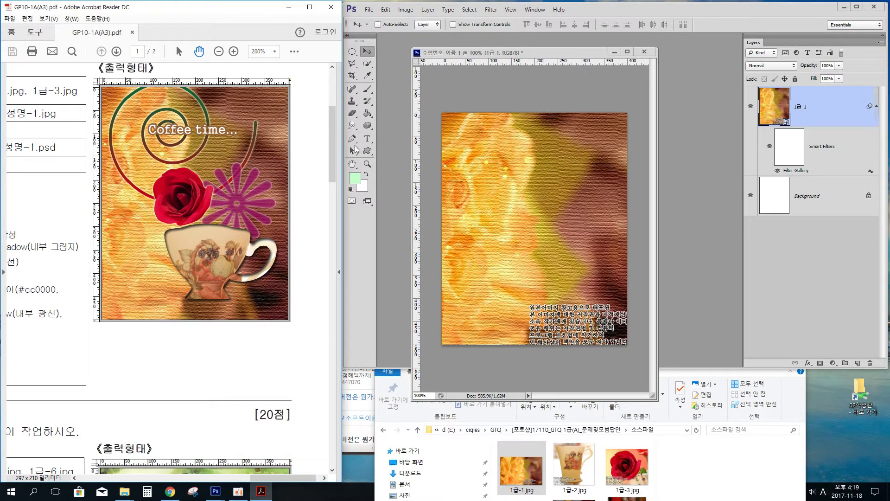
click(352, 139)
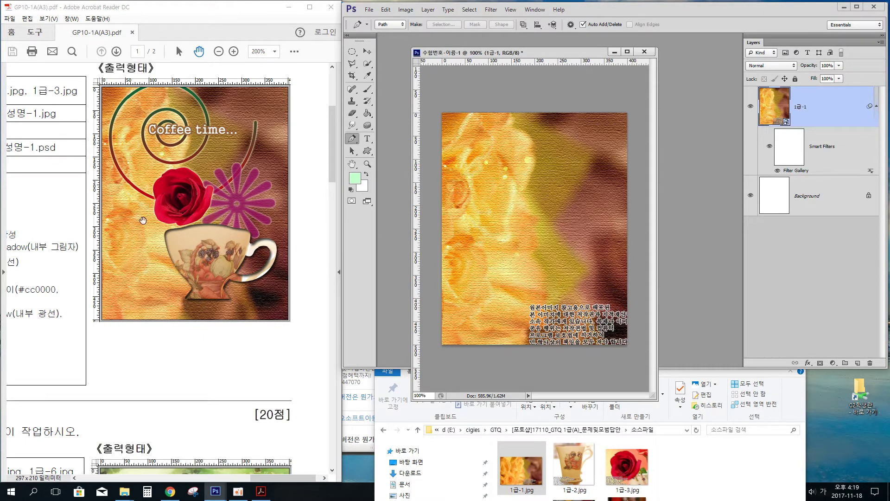
click(234, 284)
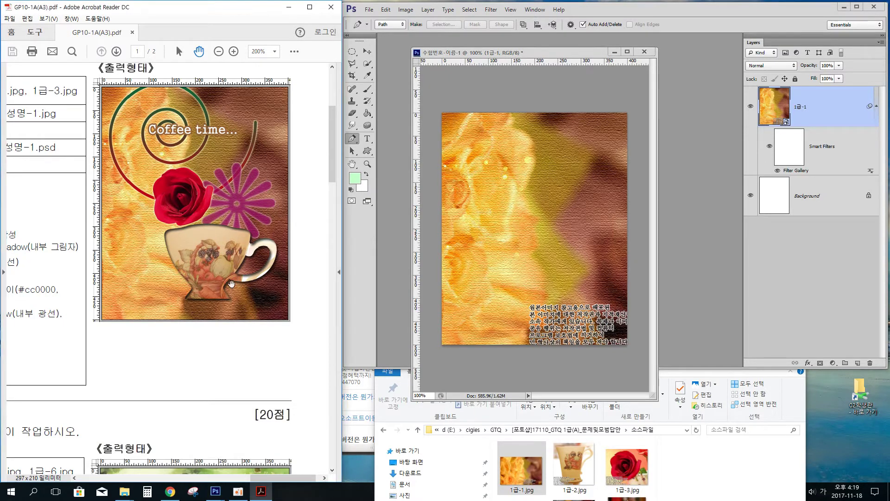
click(234, 51)
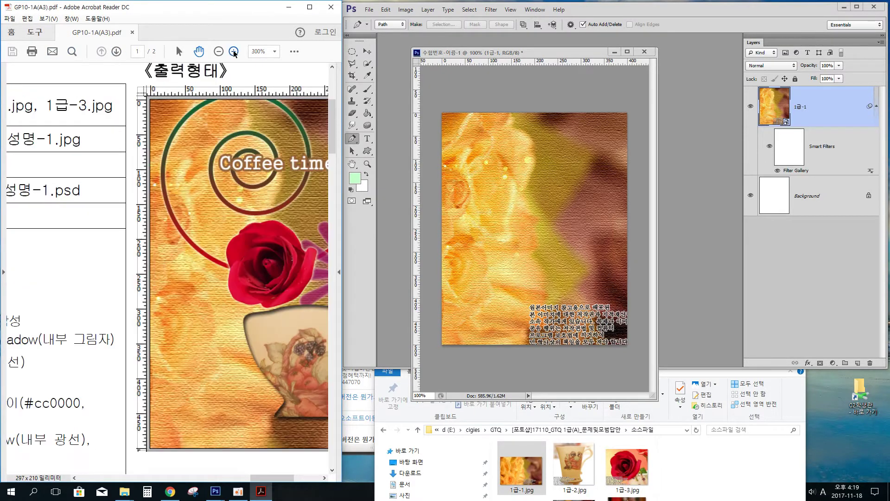
drag(277, 380, 99, 230)
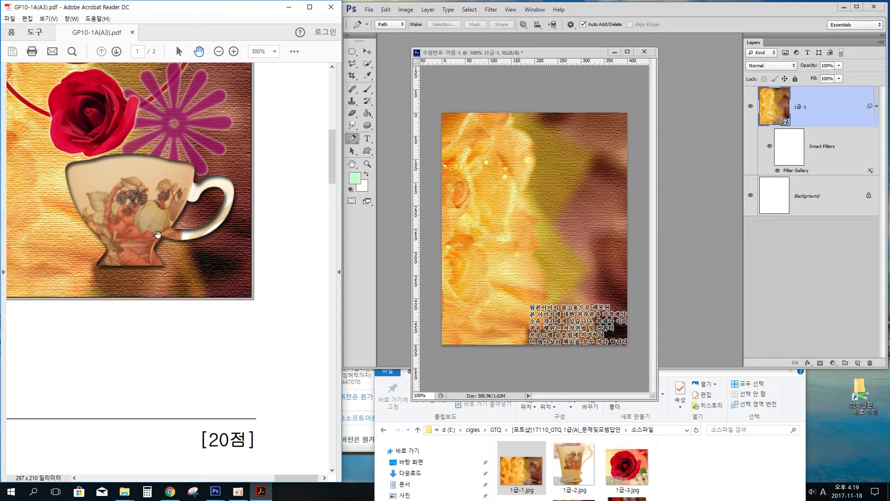
drag(163, 232, 238, 254)
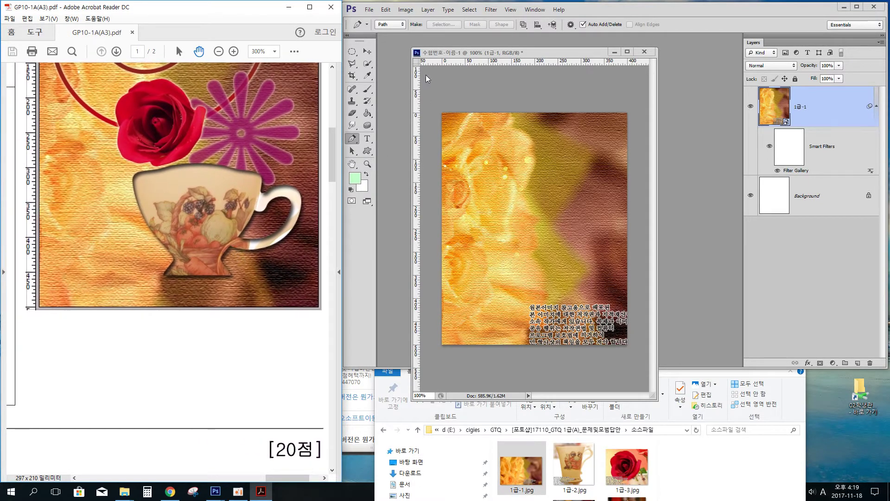
Step: Start the coffee cup path mid-canvas with the Pen tool, outlining the lower body's right side, the flat base and the foot's left edge
click(352, 141)
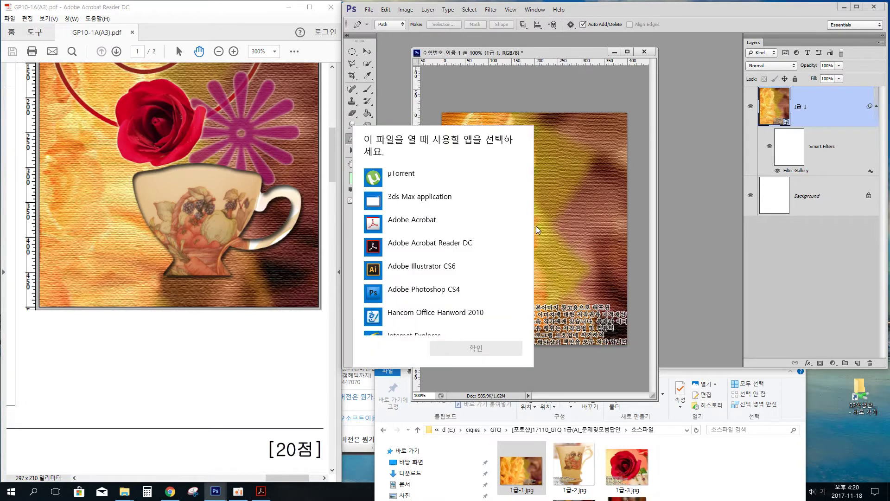
click(635, 229)
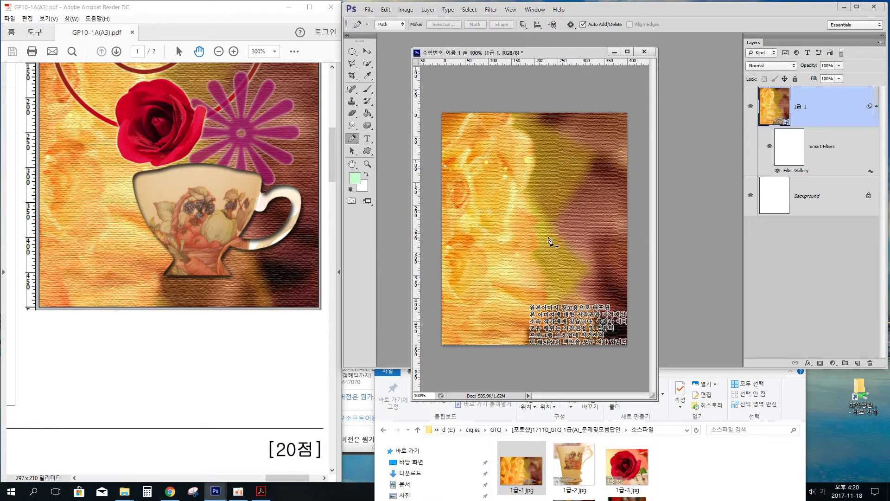
click(550, 235)
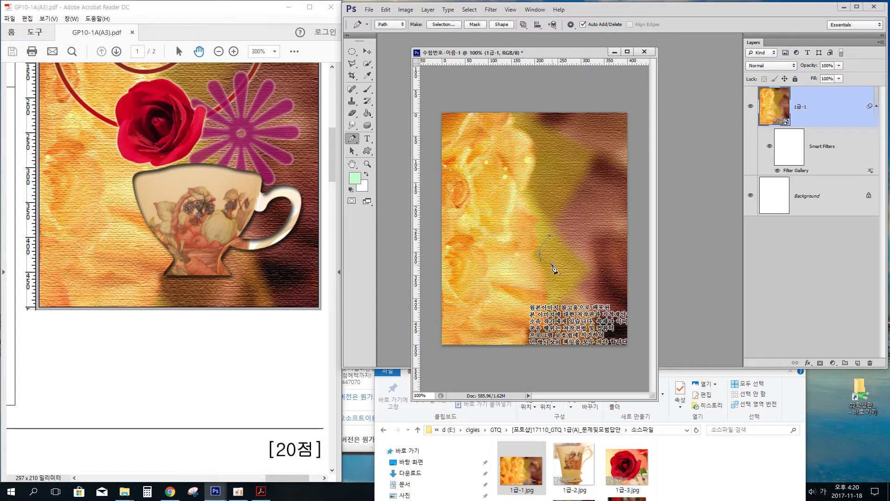
click(485, 265)
ctrl+click(485, 260)
drag(493, 250, 493, 248)
Step: Continue the cup path up the curved left side, across the arched rim and around the handle's outer edge, and close it
drag(457, 186, 467, 171)
key(ctrl+z)
drag(466, 189, 472, 187)
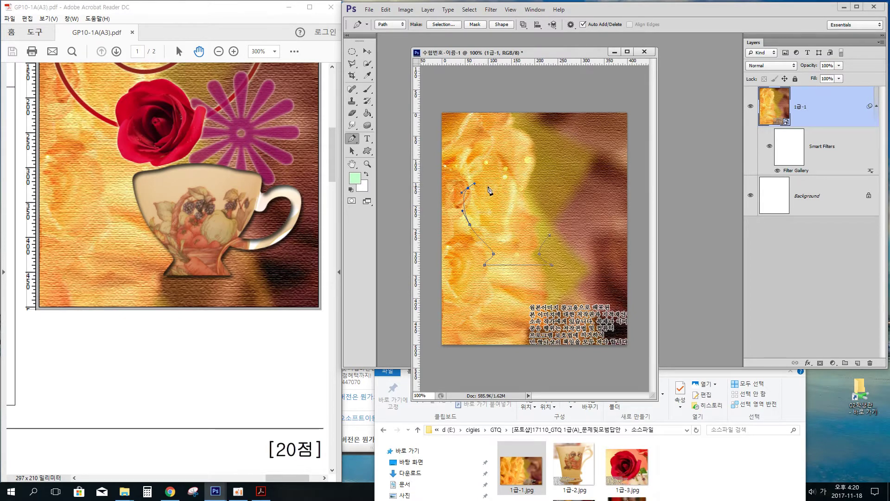
drag(488, 186, 498, 184)
drag(497, 180, 497, 178)
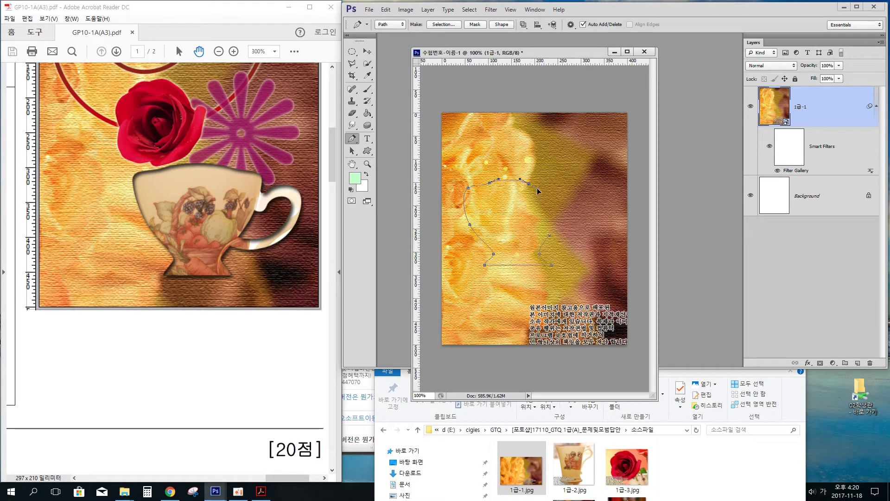
click(558, 189)
drag(588, 197, 593, 204)
key(Escape)
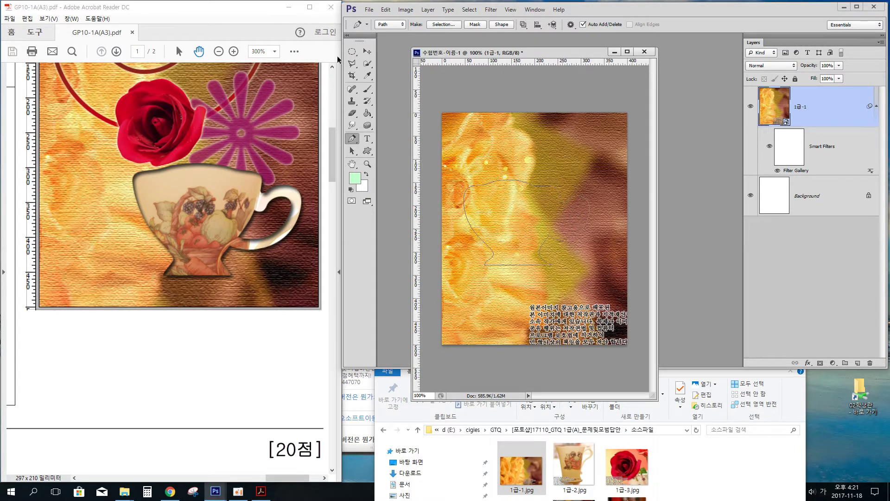
Step: Check the path operation for Exclude Overlapping Shapes and draw the inner opening of the cup handle as a closed curved path
click(524, 25)
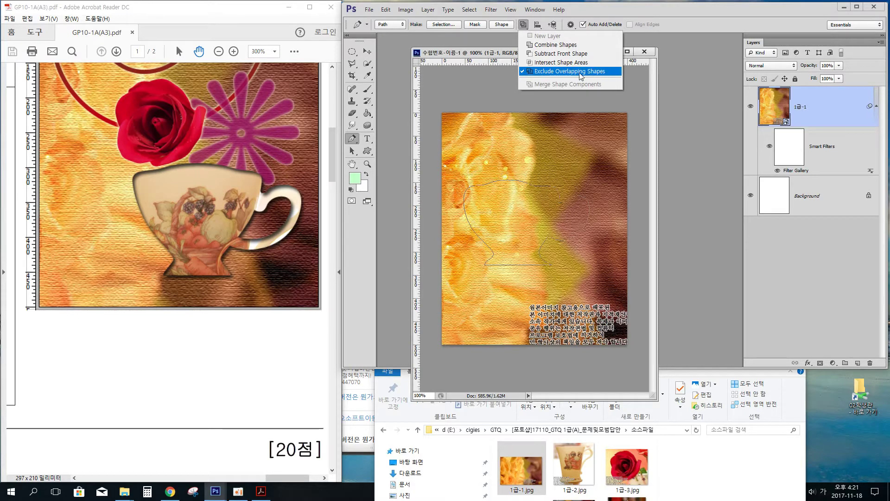
click(524, 25)
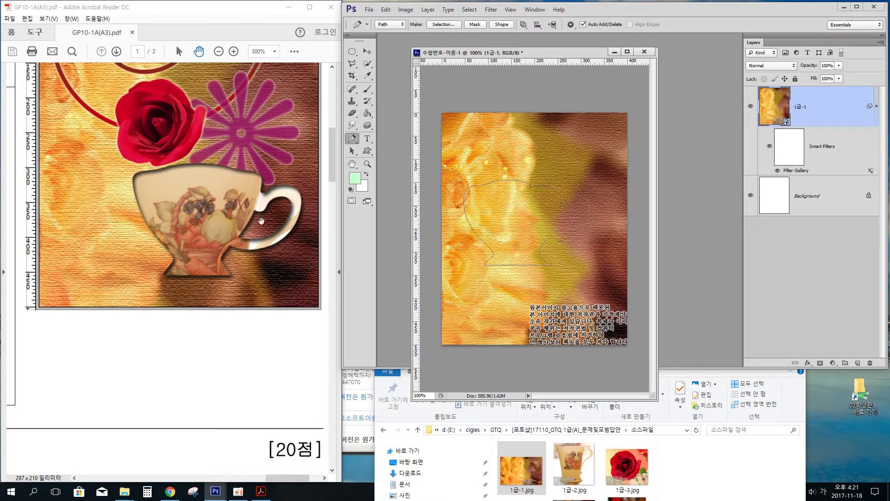
click(558, 210)
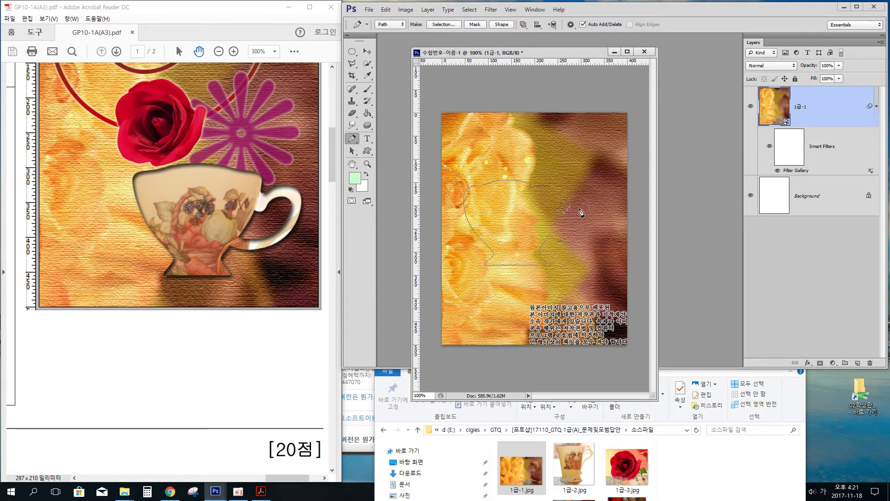
drag(582, 210, 583, 221)
drag(536, 216, 555, 229)
Step: Show the document's Paths list with large thumbnails and move it out beside the canvas
click(535, 9)
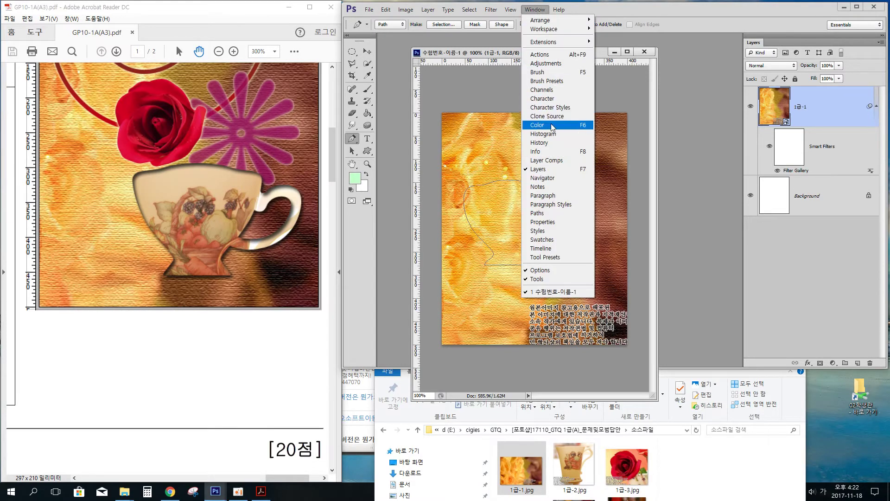
click(543, 214)
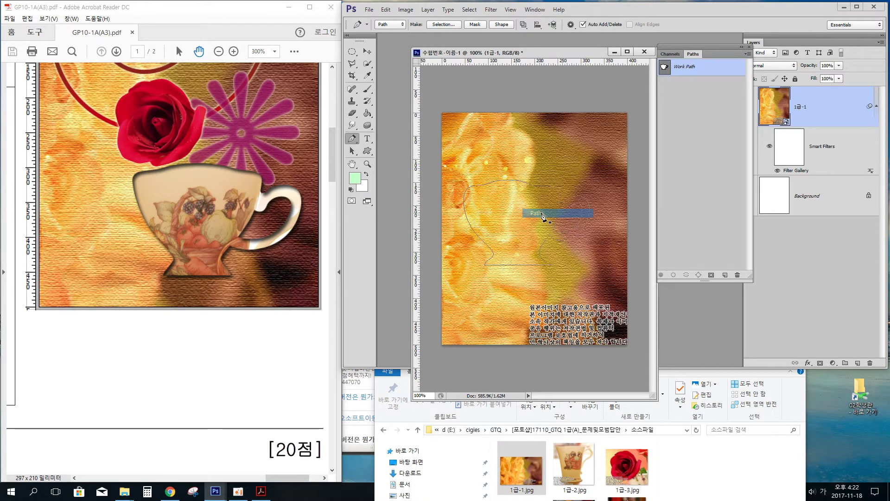
right_click(675, 70)
click(674, 122)
right_click(695, 106)
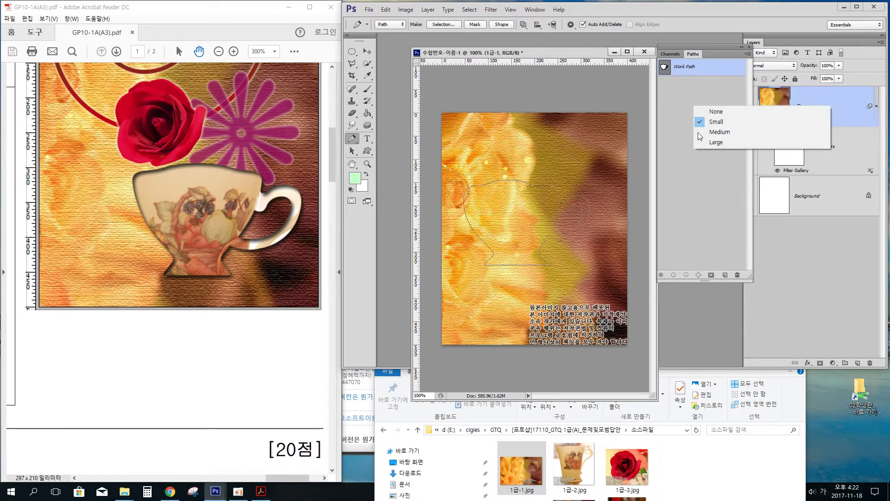
click(722, 141)
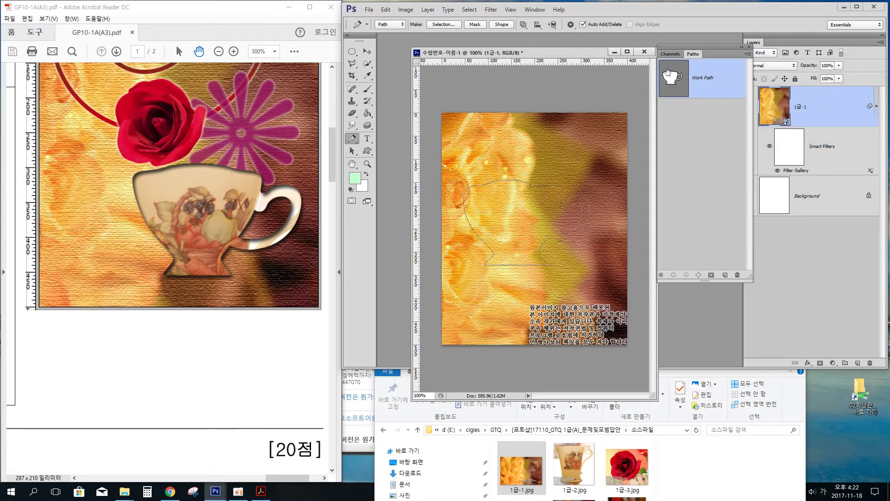
right_click(696, 112)
click(676, 190)
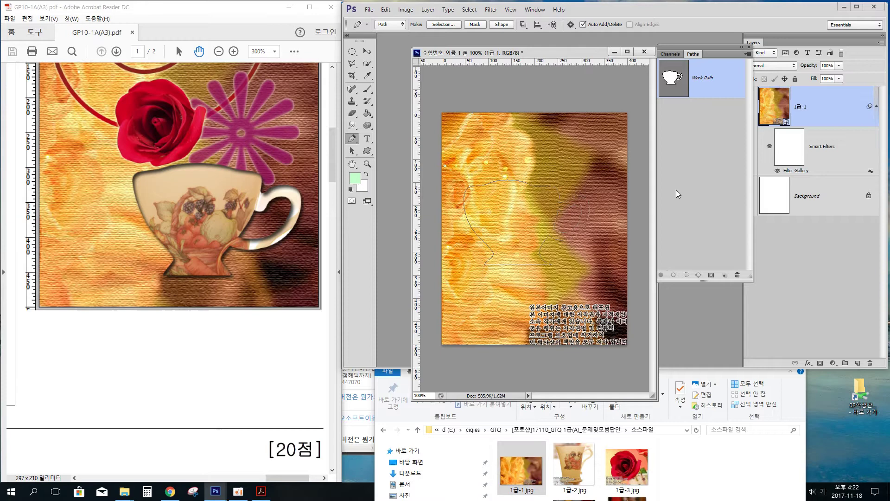
right_click(689, 124)
click(714, 161)
drag(706, 45, 753, 122)
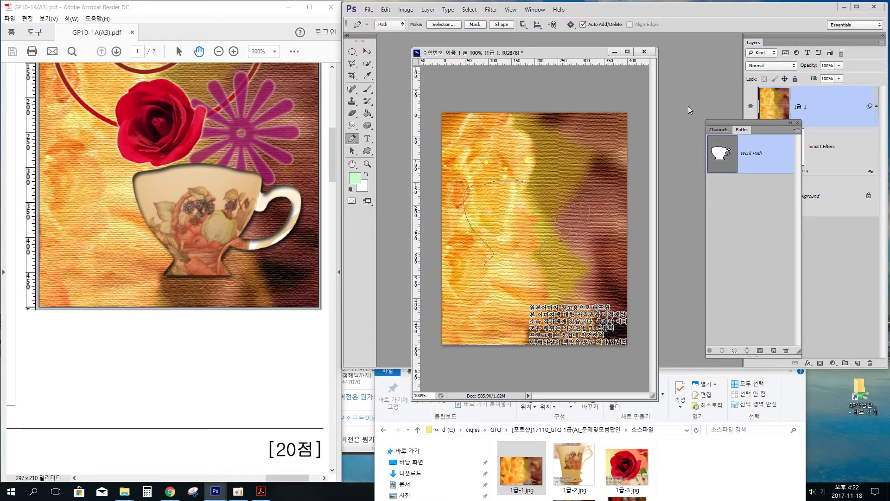
Step: Check the Save Path condition in the PDF and save the cup's work path under the name 커피 잔 모양
drag(9, 137, 244, 149)
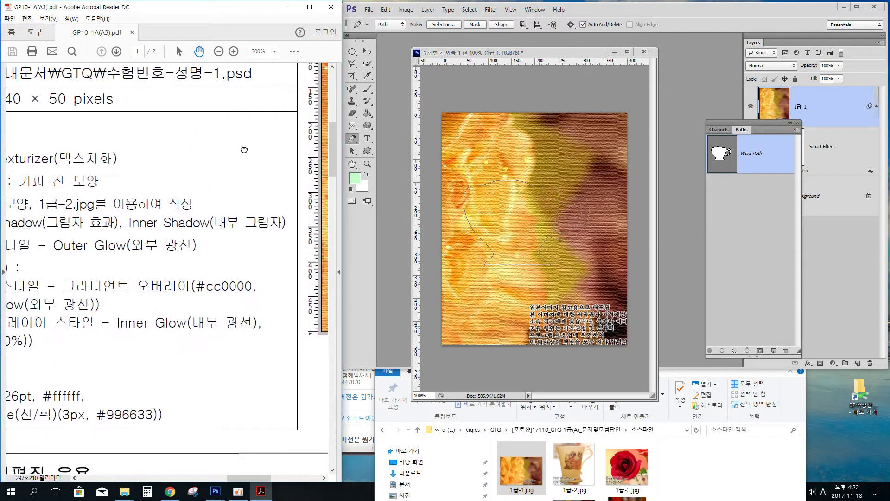
drag(89, 164, 258, 181)
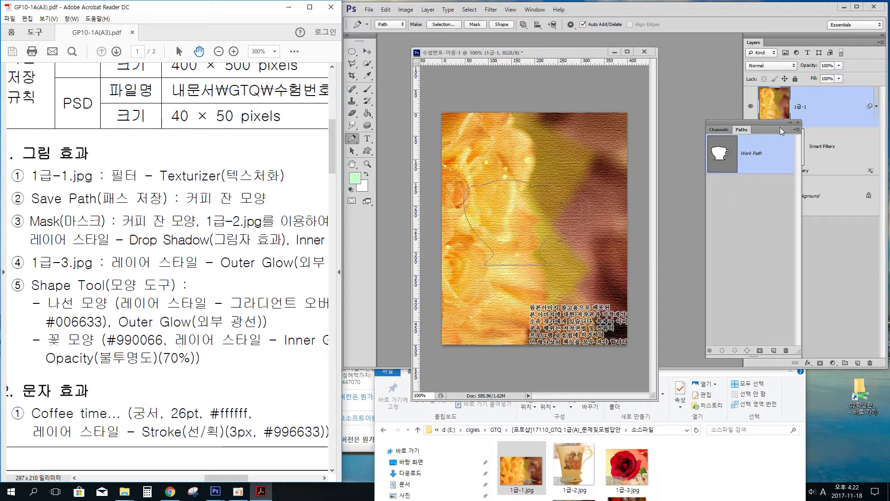
click(770, 119)
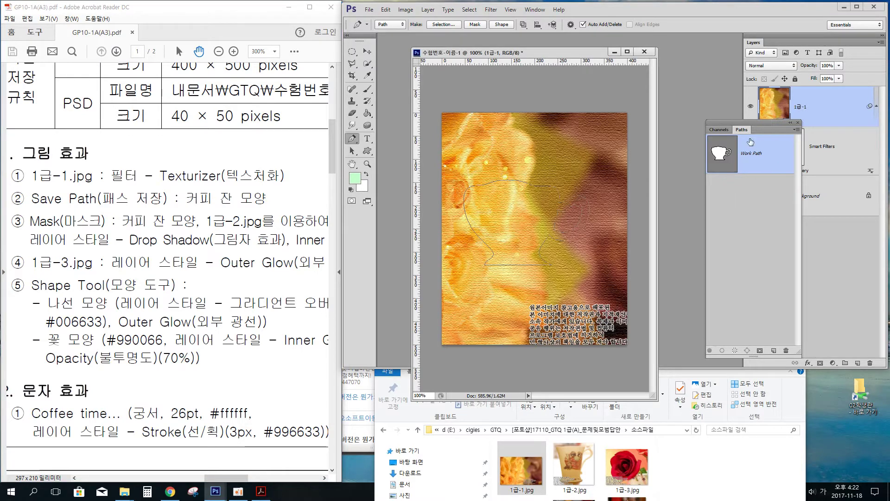
drag(758, 122, 725, 119)
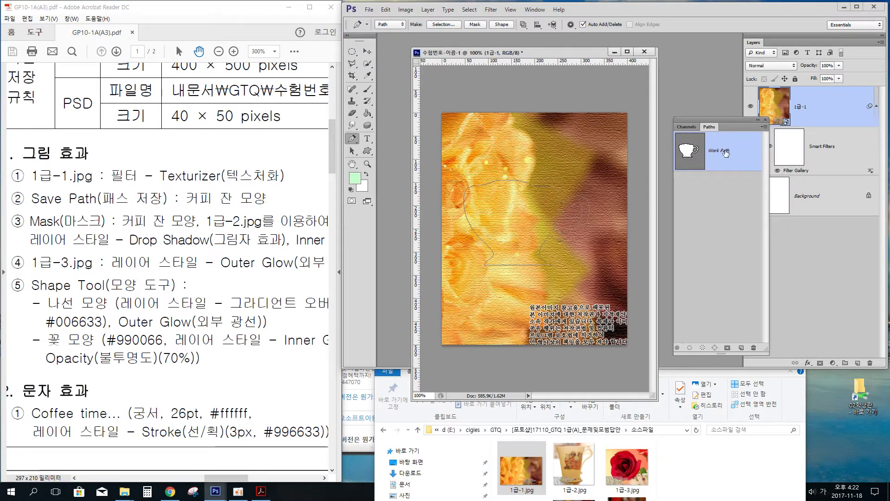
click(764, 128)
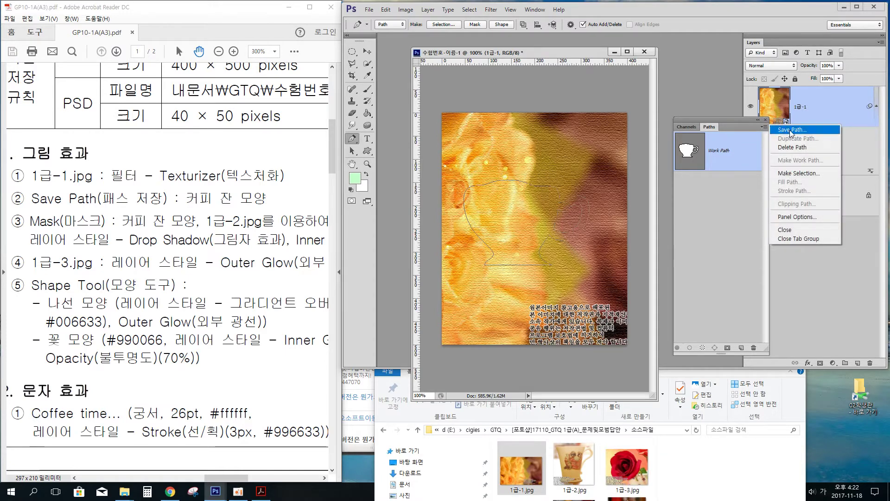
click(765, 128)
click(766, 128)
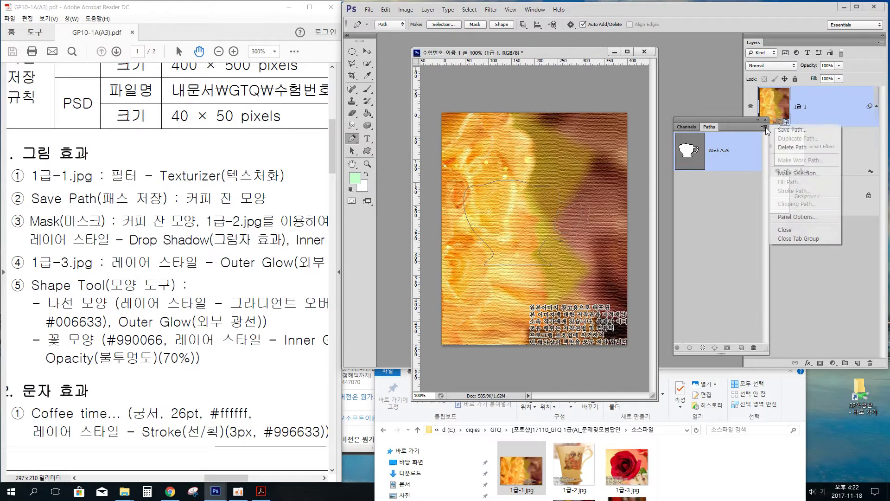
click(796, 131)
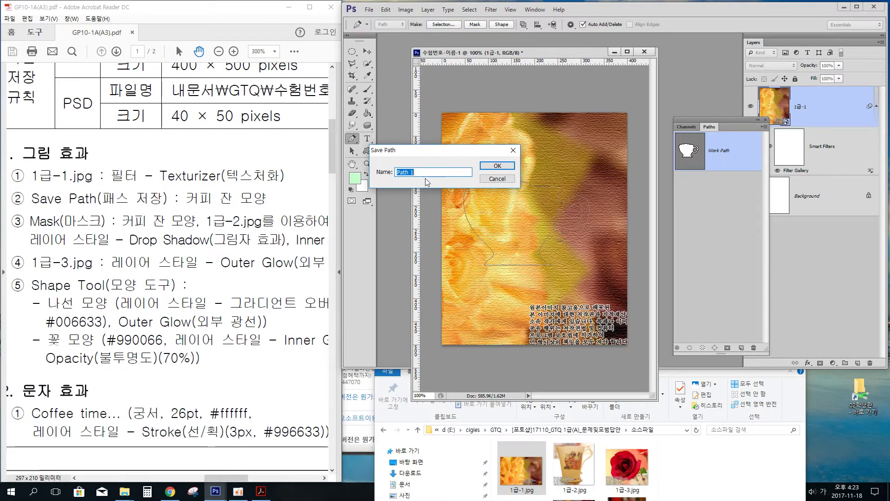
text(ㅋ)
text(피 잔 )
text(모양)
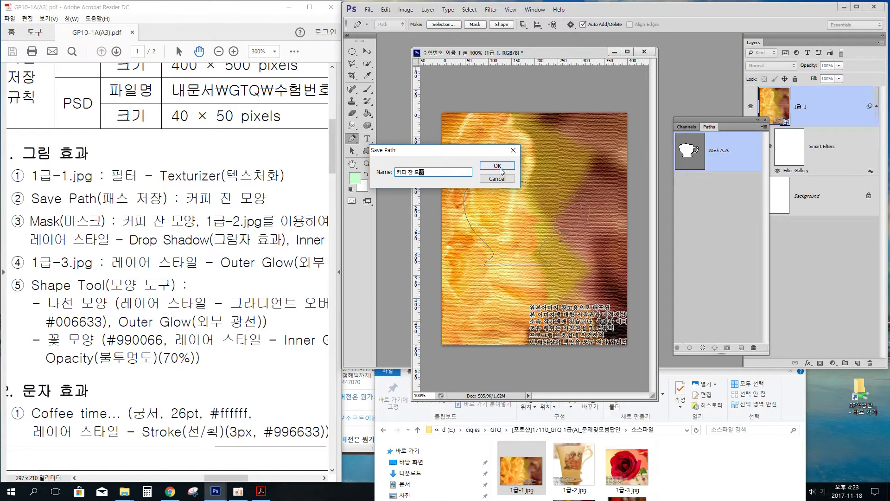
click(497, 166)
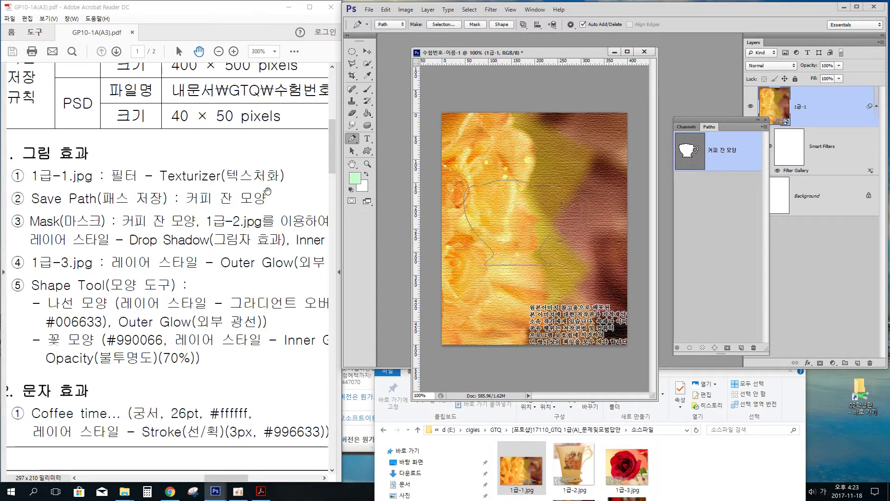
Step: Read the PDF's mask condition for the coffee cup and review the sample image at 200% zoom
scroll(279, 194, down, 2)
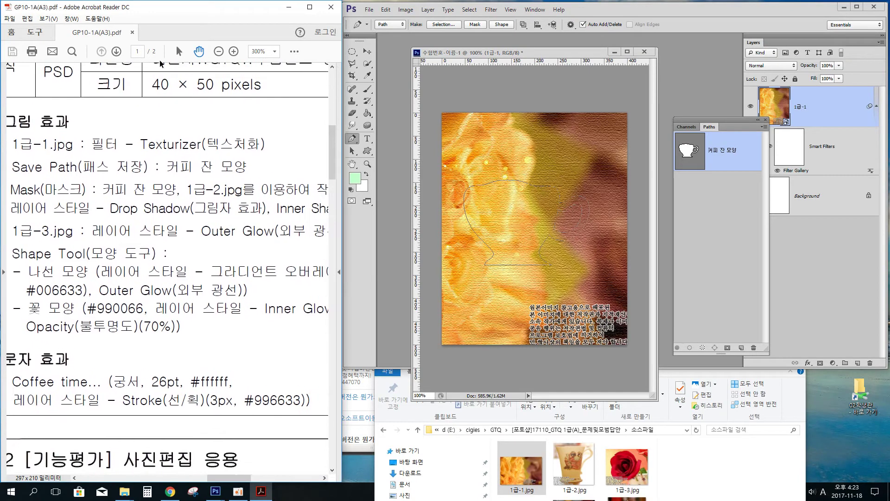
click(219, 52)
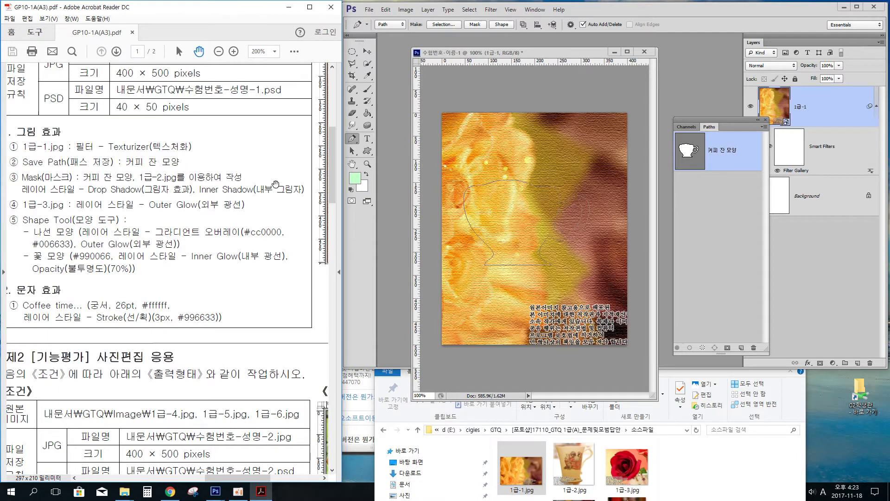
drag(276, 184, 53, 205)
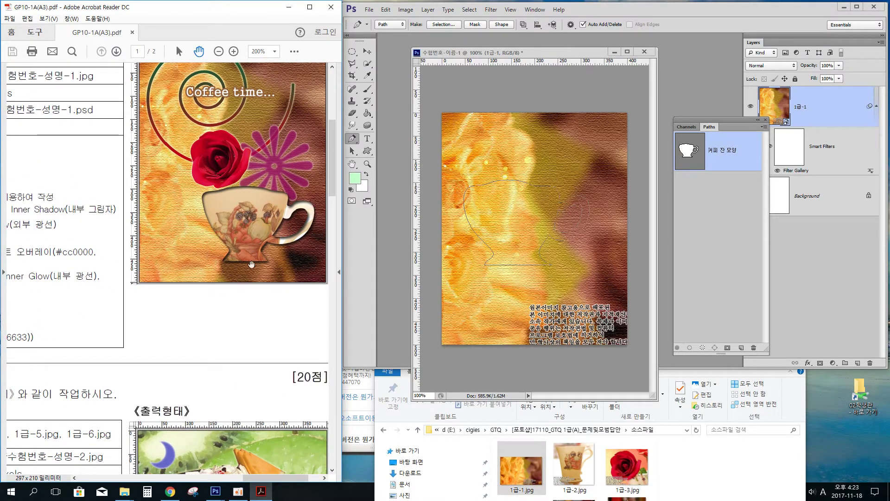
Step: Place 1급-2.jpg in the document and position it so its fruit pattern sits inside the coffee cup path
click(733, 138)
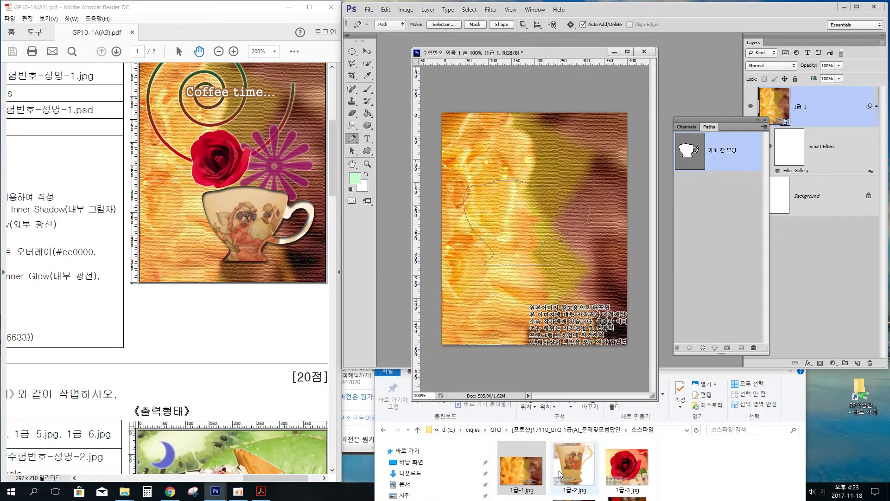
drag(560, 469, 531, 239)
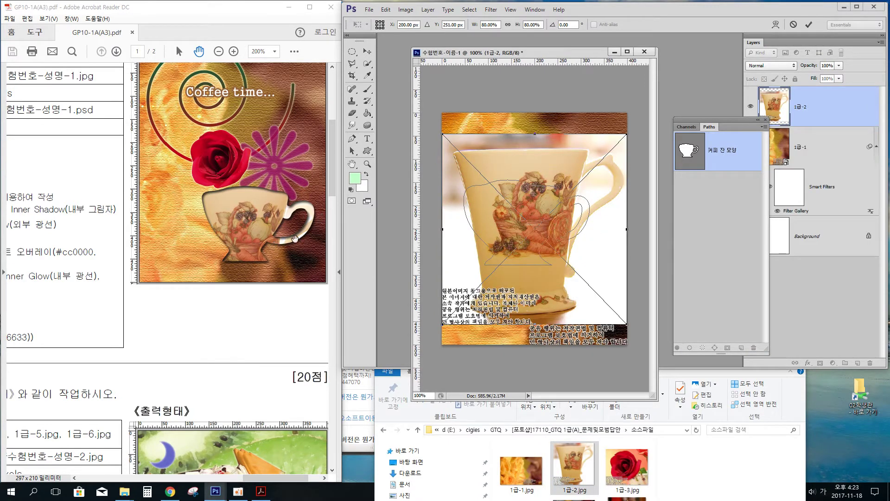
drag(549, 294, 533, 306)
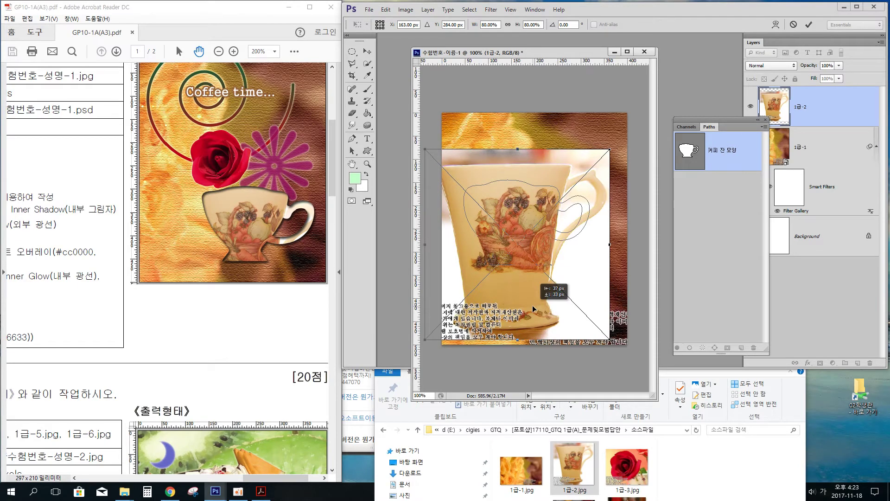
drag(532, 305, 534, 314)
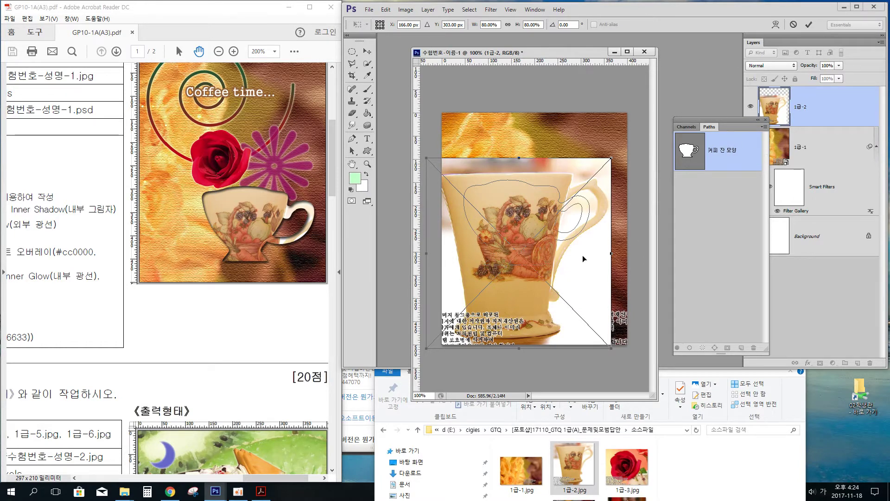
key(Return)
Step: Move the Paths list clear of the layers and use the Pen tool to mask the 1급-2 layer with the saved cup path
key(p)
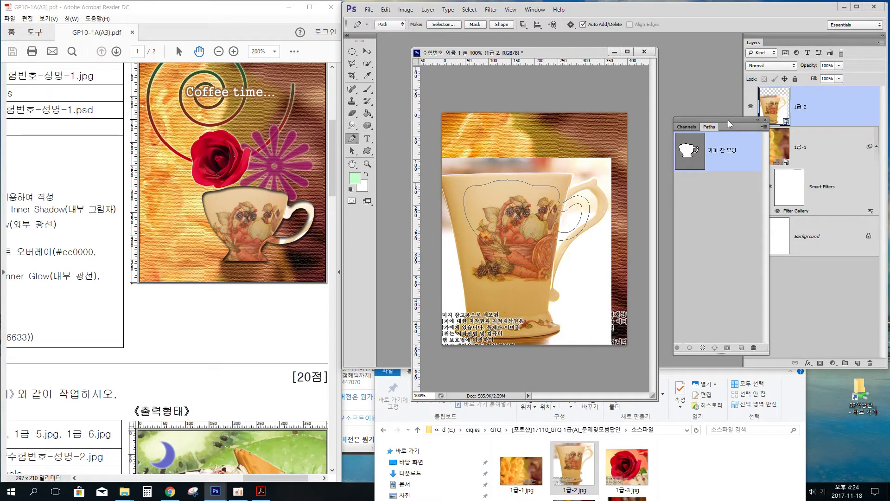
drag(730, 121, 703, 134)
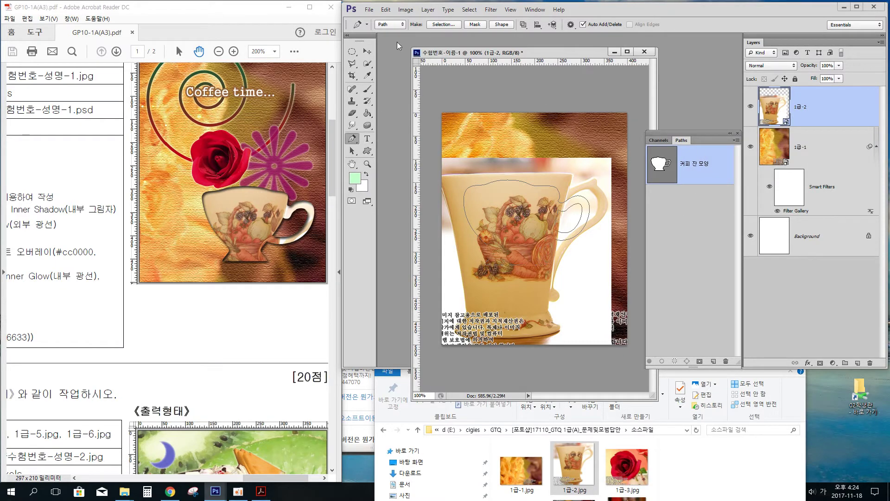
click(369, 53)
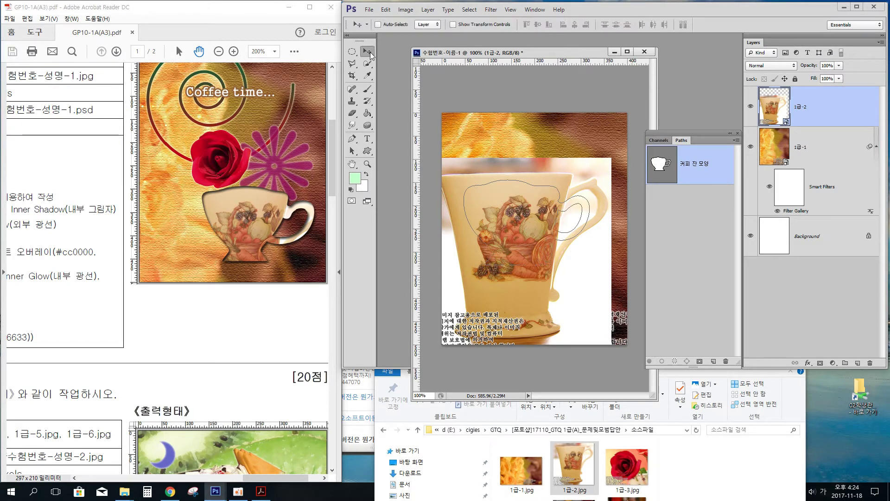
click(353, 52)
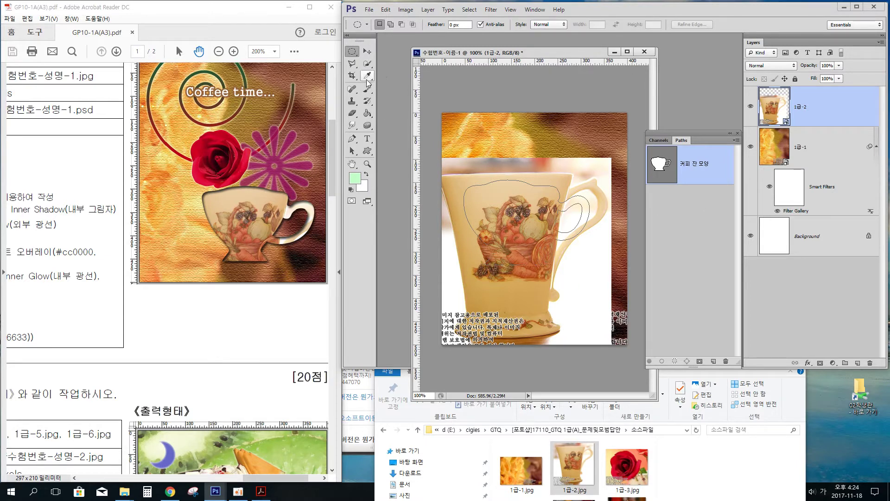
click(352, 139)
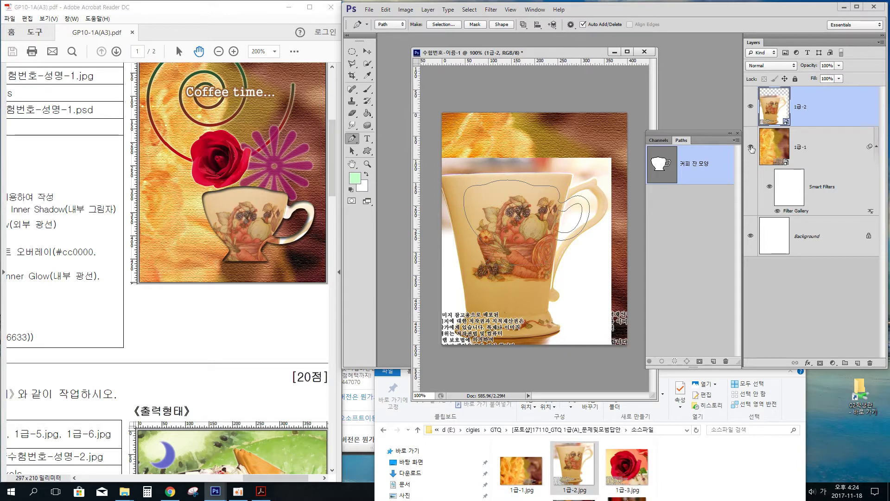
click(474, 24)
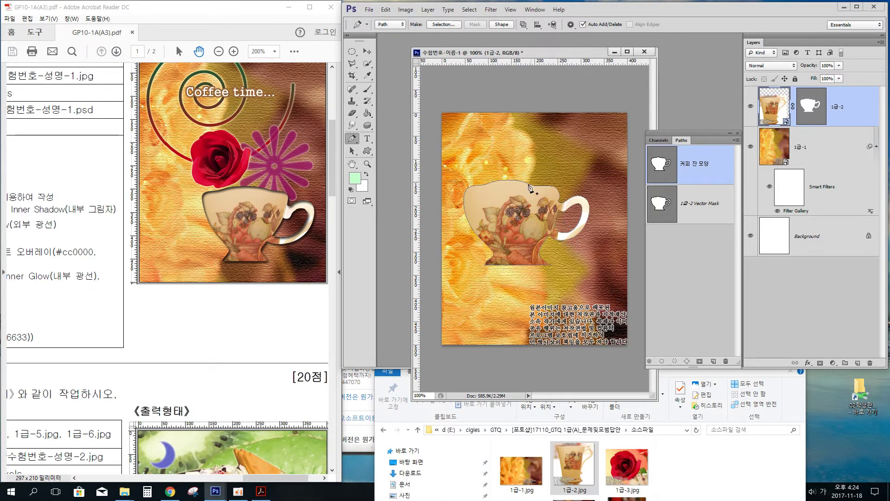
Step: Check the mask's layer style condition in the PDF and add an Inner Shadow and a Drop Shadow to the 1급-2 layer
drag(66, 269, 265, 270)
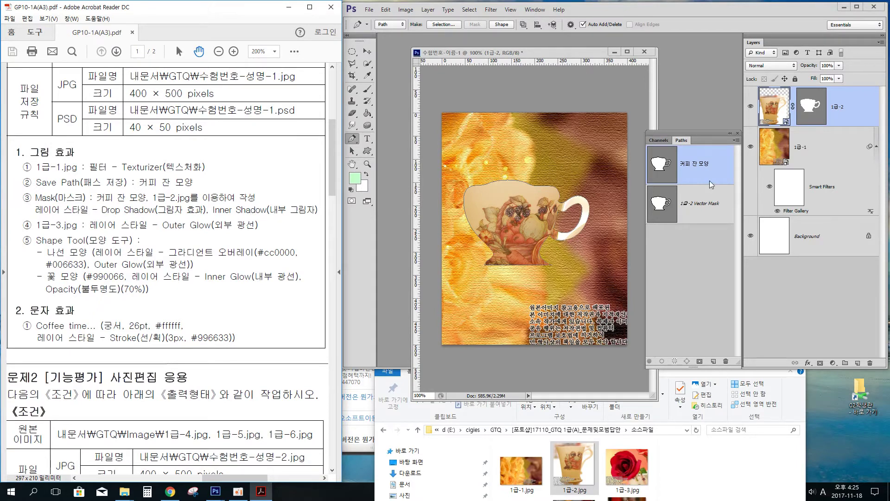
right_click(778, 109)
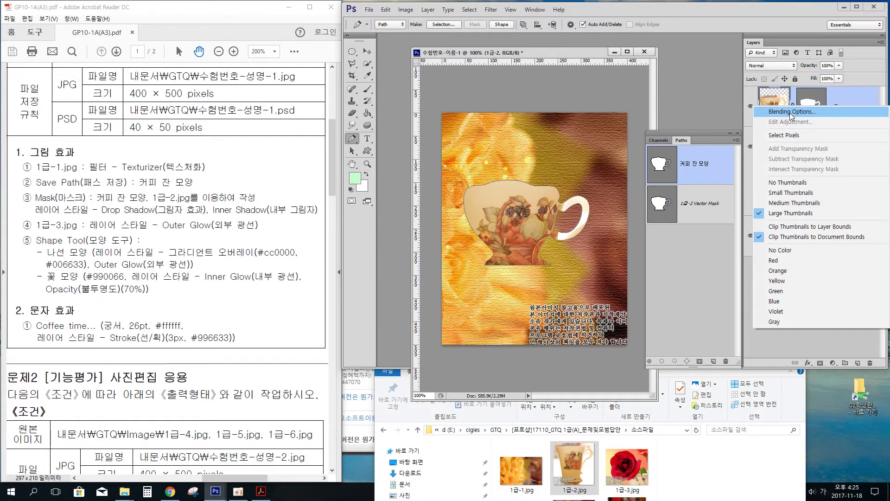
click(791, 114)
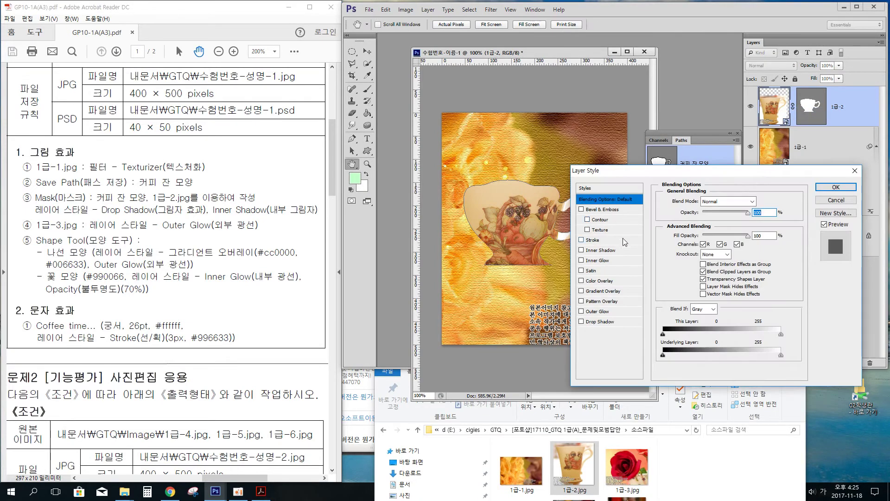
click(603, 250)
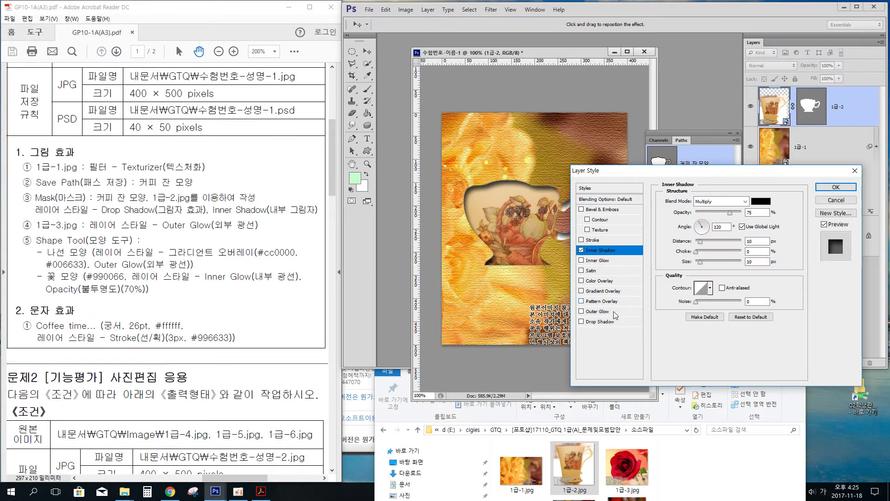
click(600, 322)
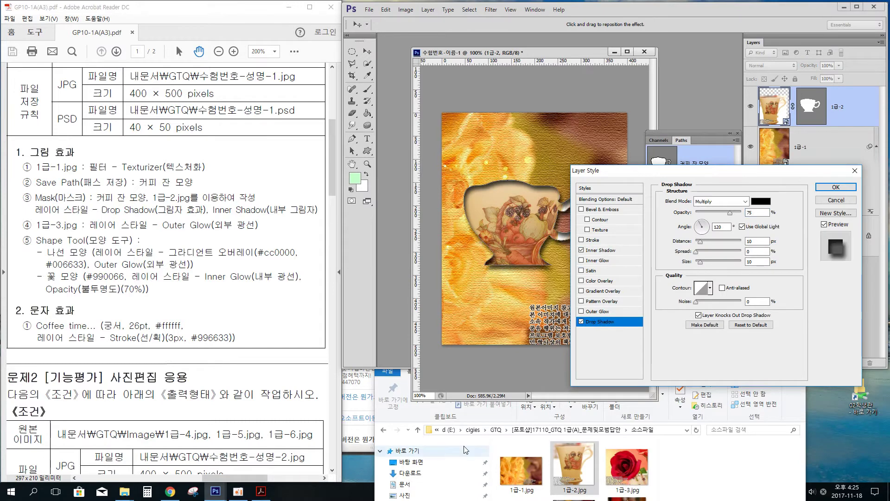
click(835, 189)
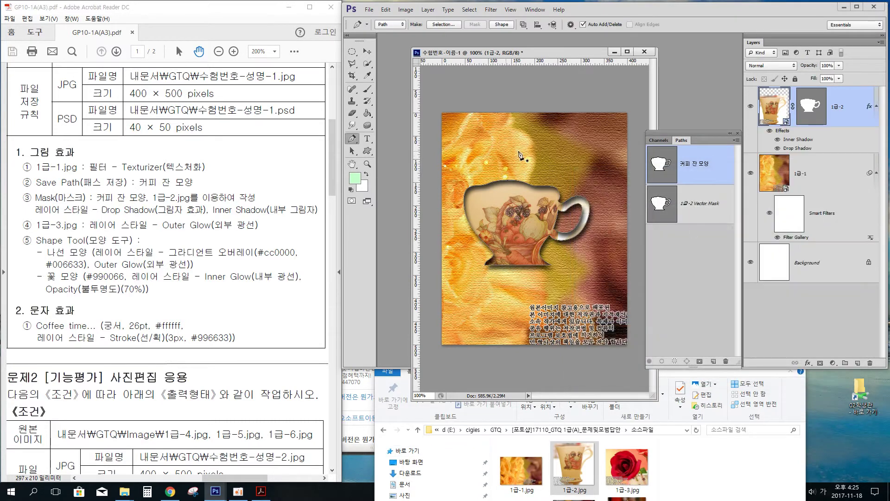
Step: Compare the cup with the PDF sample, set the Inner Shadow distance to 3 px and Drop Shadow distance to 8 px, and reduce the Drop Shadow size
scroll(212, 292, right, 5)
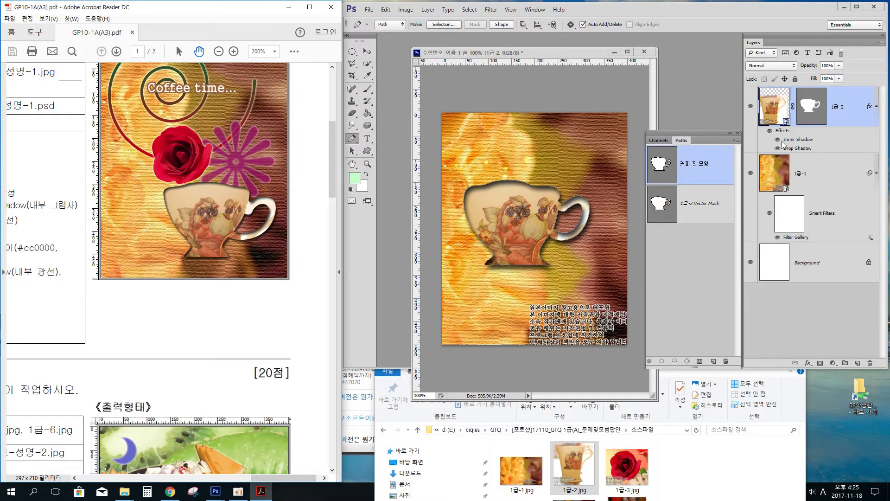
click(797, 143)
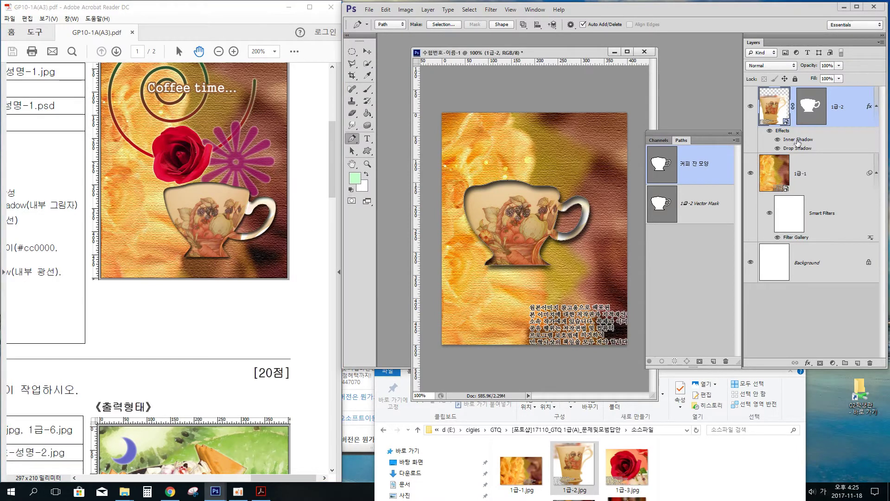
double_click(797, 140)
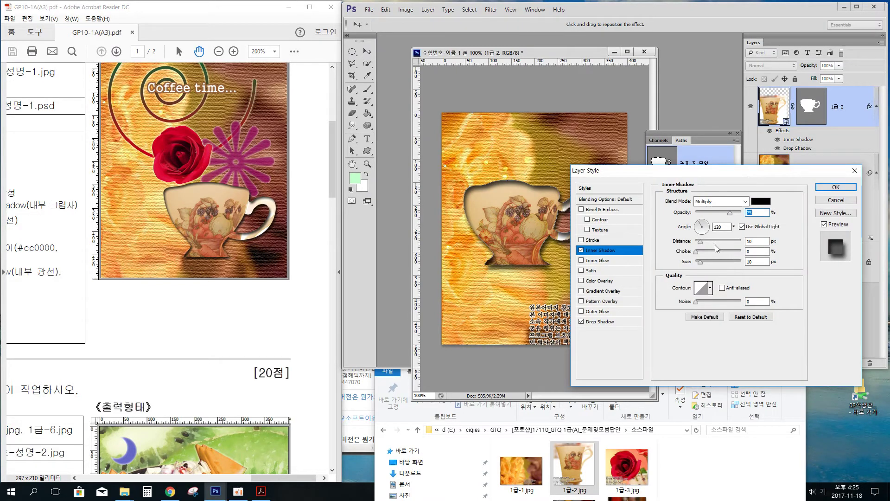
drag(701, 241, 699, 244)
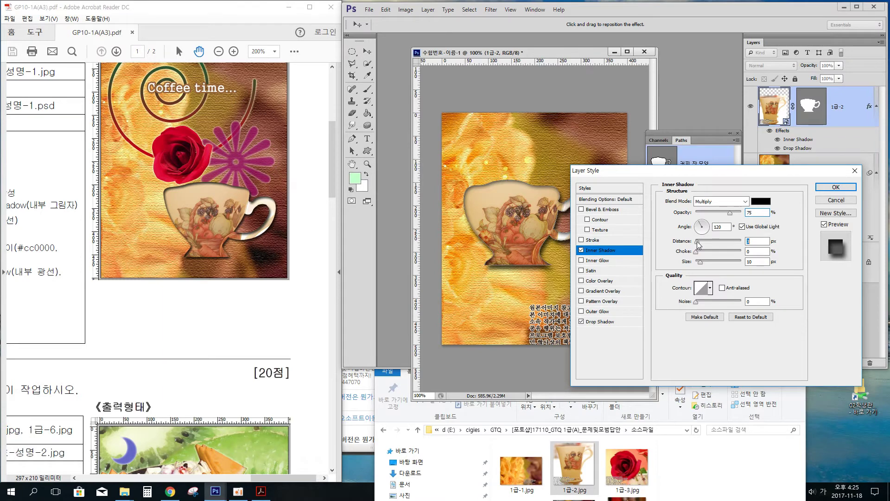
click(605, 326)
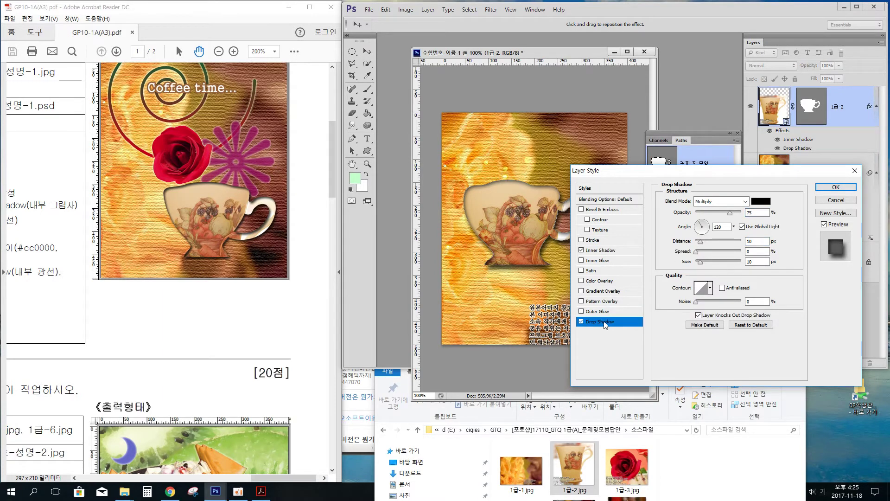
drag(699, 244, 698, 244)
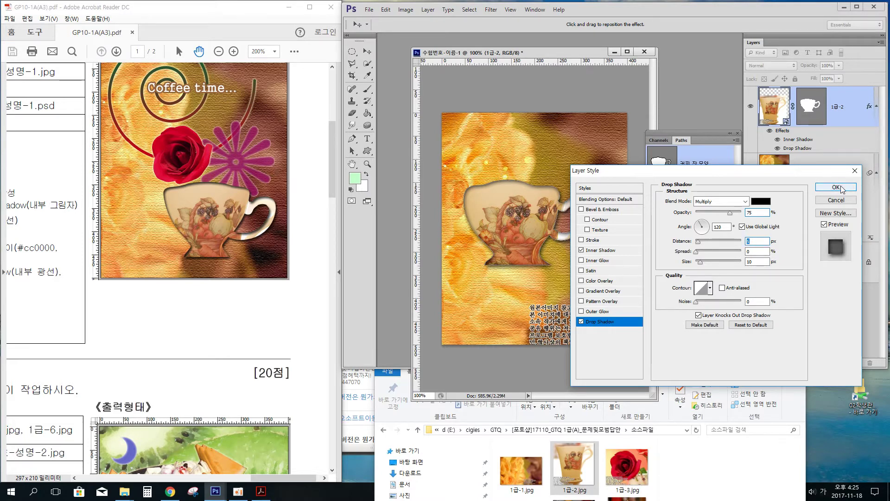
mouse_move(701, 263)
mouse_down()
mouse_move(702, 244)
mouse_move(698, 263)
mouse_up()
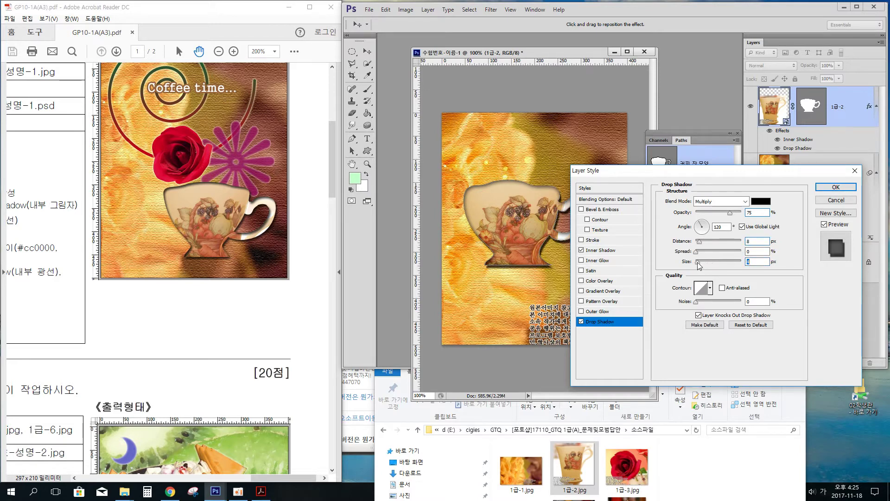
Step: Set the cup's Inner Shadow size to 5 px, increase its distance slightly and apply the layer style
click(602, 251)
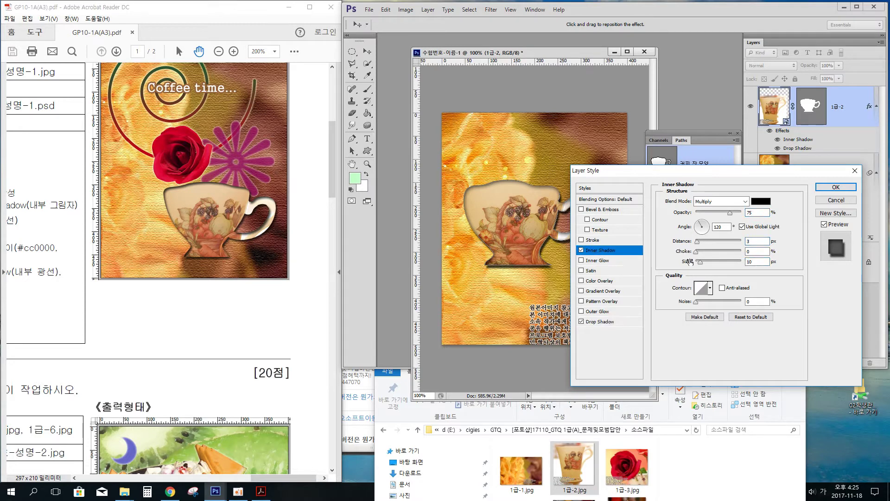
mouse_move(699, 241)
mouse_down()
mouse_move(699, 261)
mouse_move(699, 241)
mouse_up()
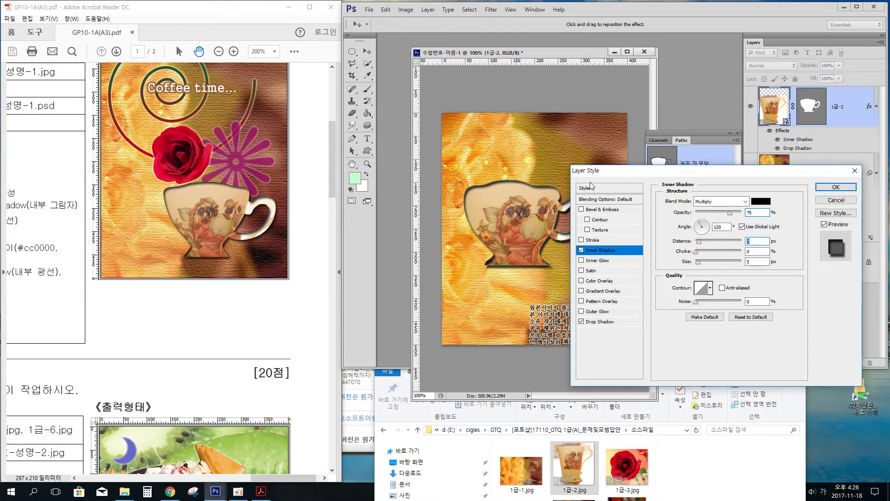
click(836, 188)
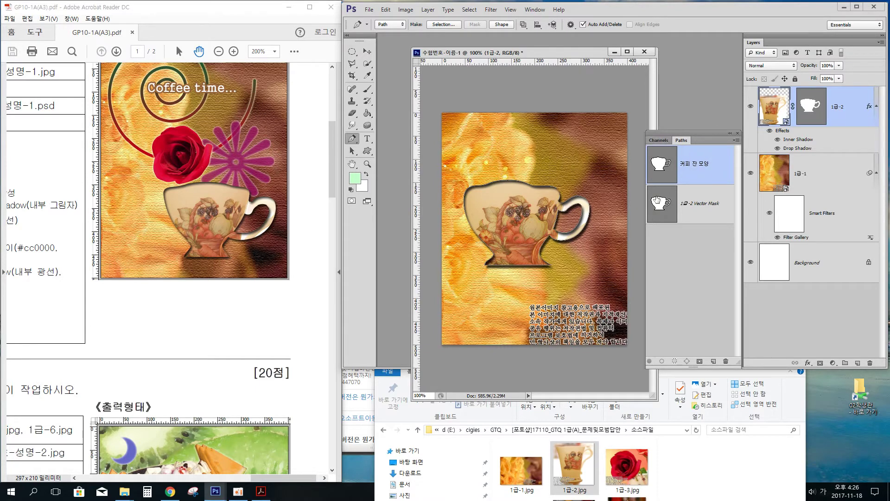
Step: Deselect the saved cup path and move the masked cup into the lower right area of the image
click(694, 275)
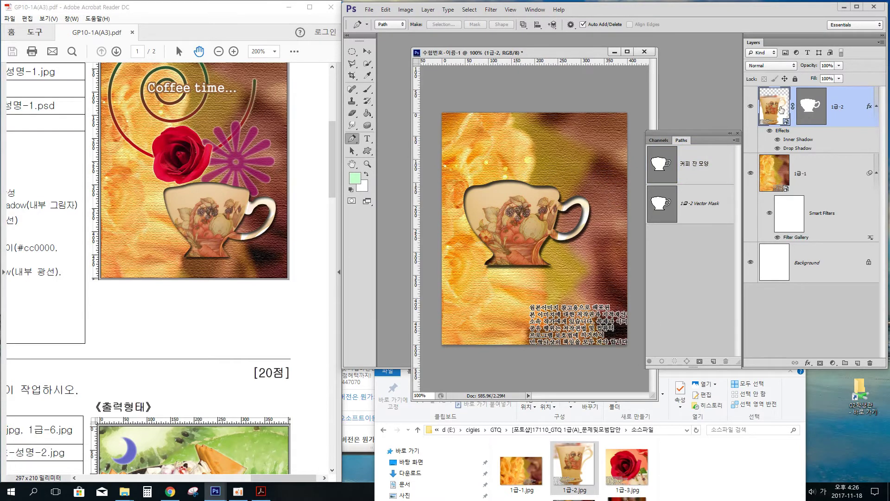
click(368, 51)
drag(517, 230, 545, 279)
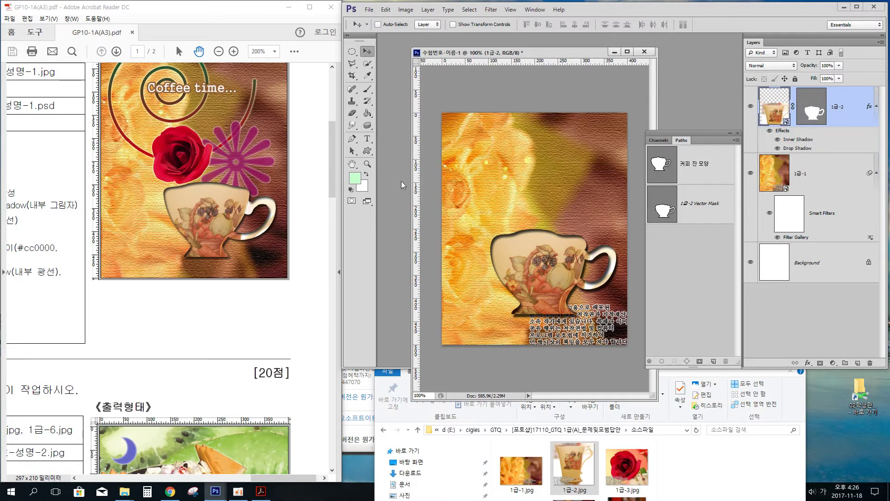
Step: Free Transform the cup to 83.5% width and 96.6% height and place it to match the PDF sample
click(386, 10)
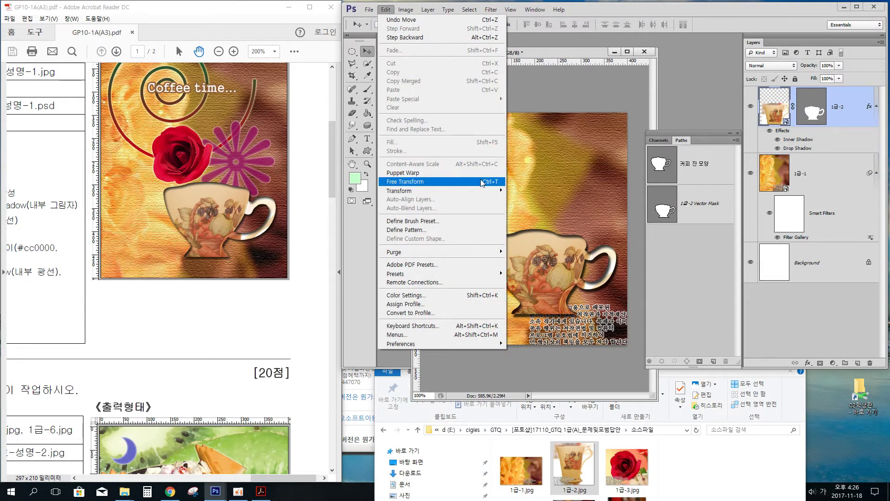
click(444, 187)
drag(454, 303, 473, 299)
drag(126, 162, 132, 204)
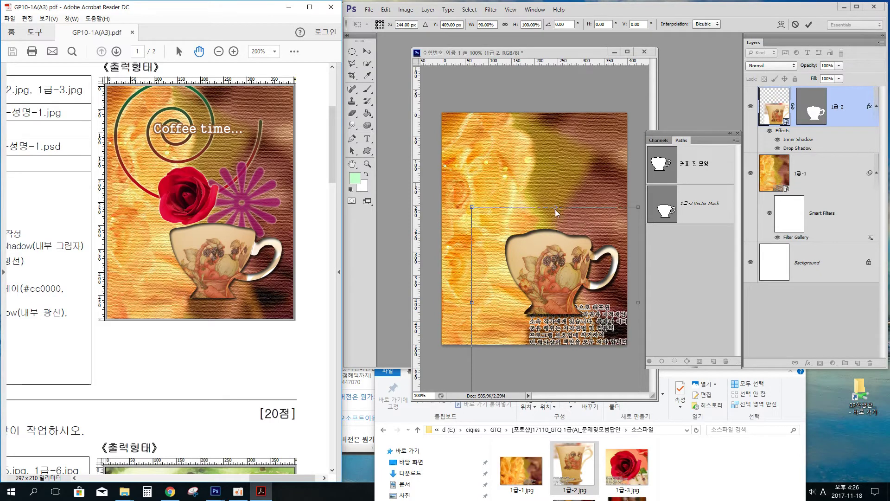
drag(556, 207, 556, 214)
drag(634, 299, 627, 302)
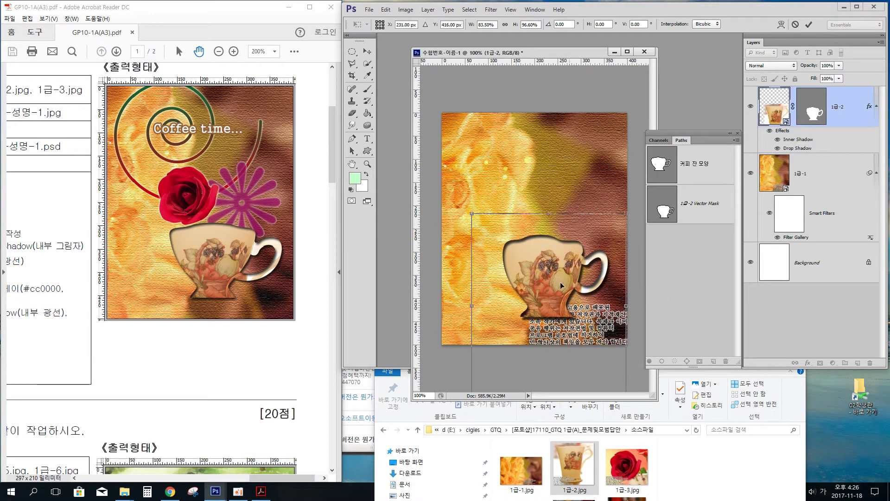
drag(560, 282, 557, 279)
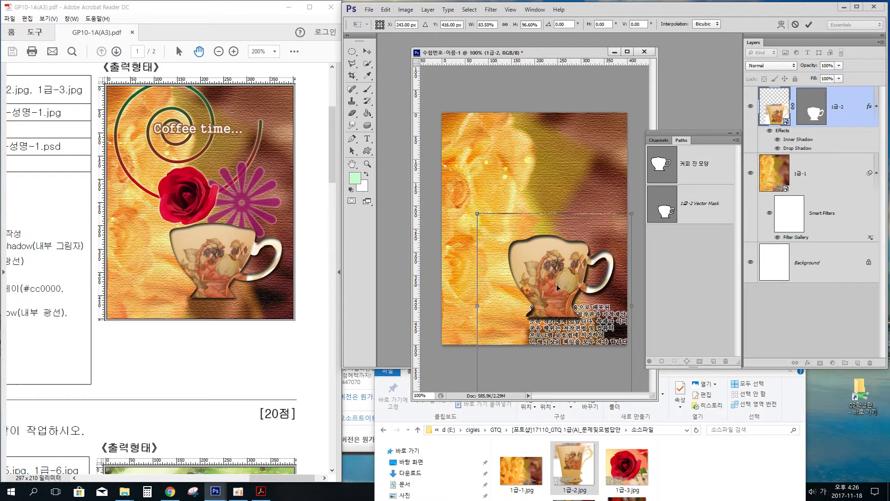
key(Return)
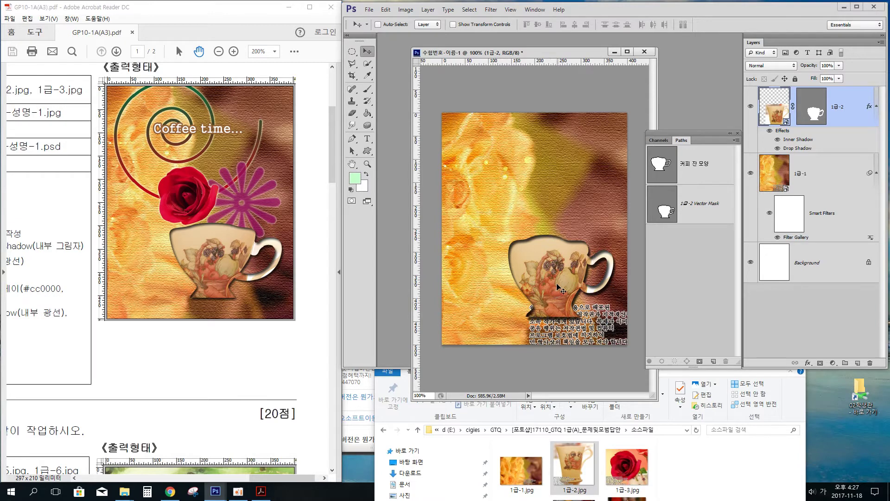
Step: Nudge the cup slightly downward and return to the picture effect conditions in the PDF
key(Down)
key(Down)
key(Down)
key(Down)
key(Down)
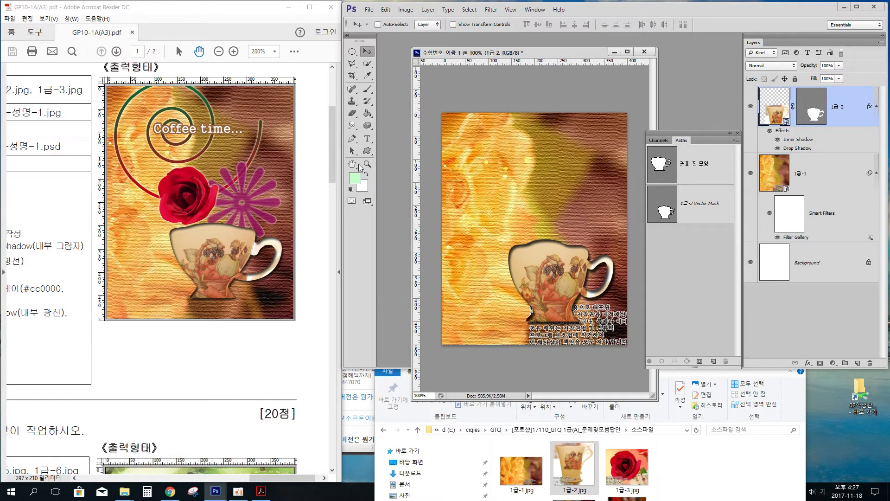
scroll(28, 274, left, 5)
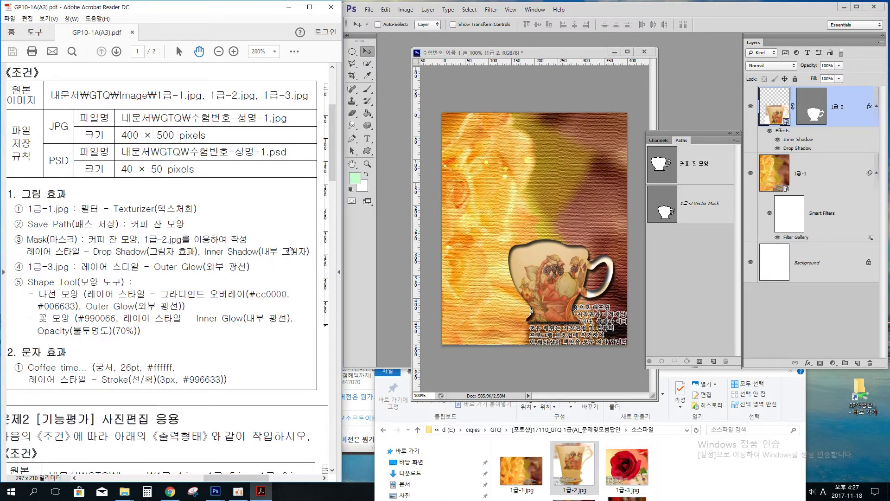
Step: Place 1급-3.jpg from the source folder into the document at its default fitted size
click(636, 471)
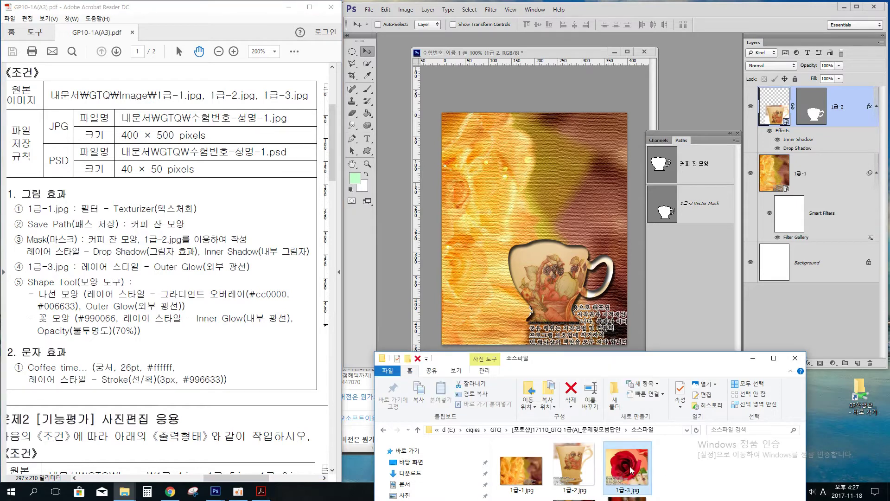
drag(631, 470, 542, 222)
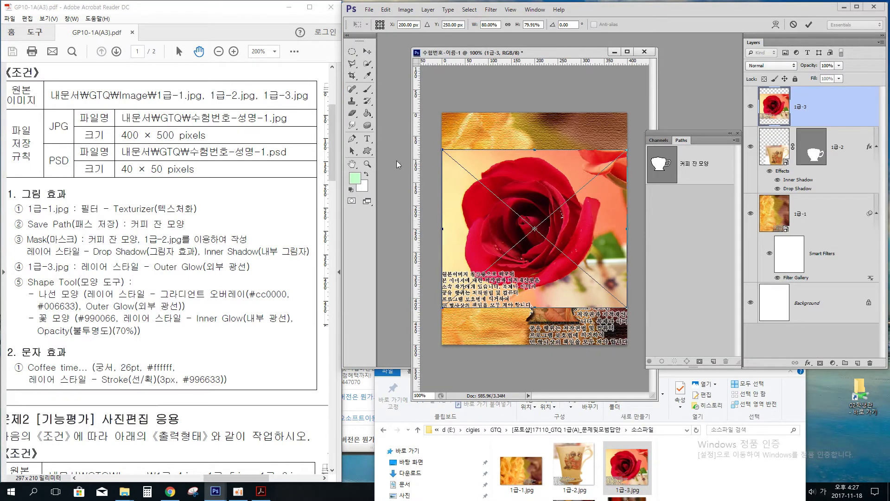
key(Return)
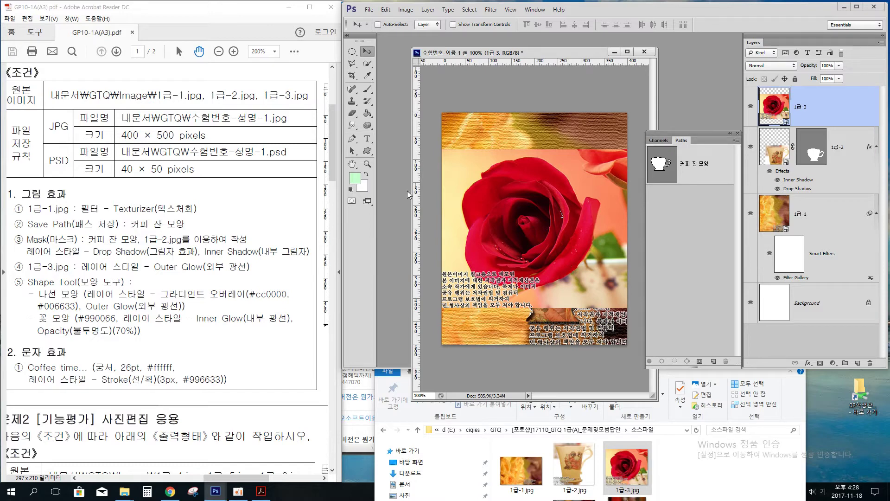
Step: Trace a closed selection around the red rose on the 1급-3 layer with the Magnetic Lasso, checking the PDF sample
click(353, 64)
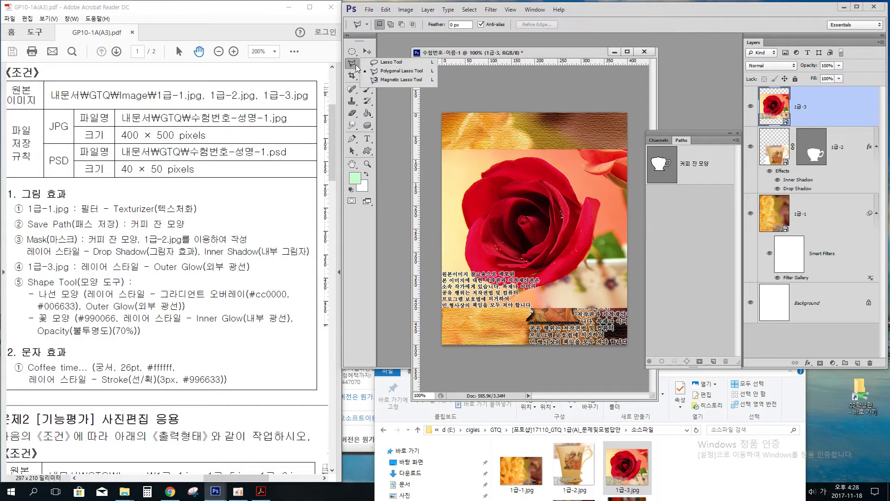
drag(295, 232, 119, 222)
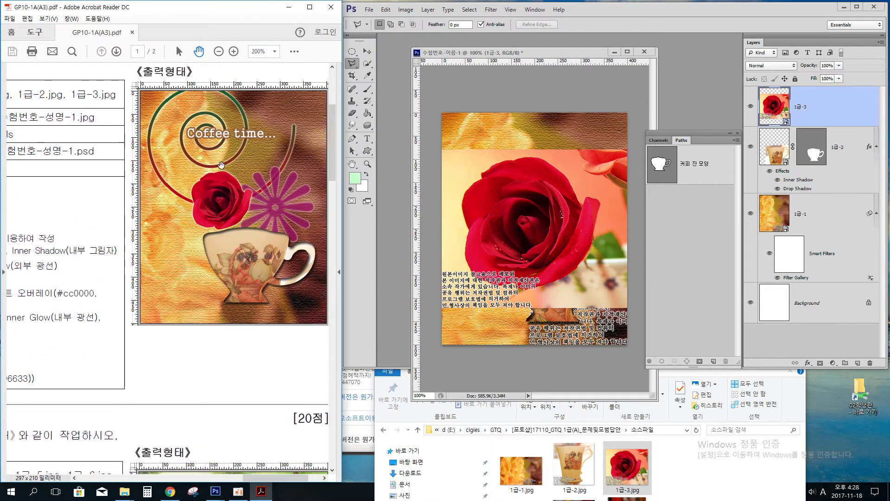
click(360, 43)
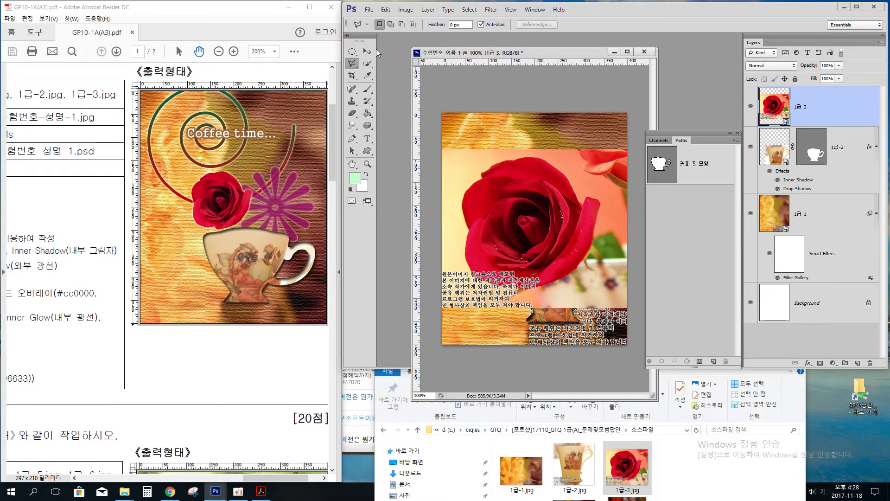
right_click(351, 66)
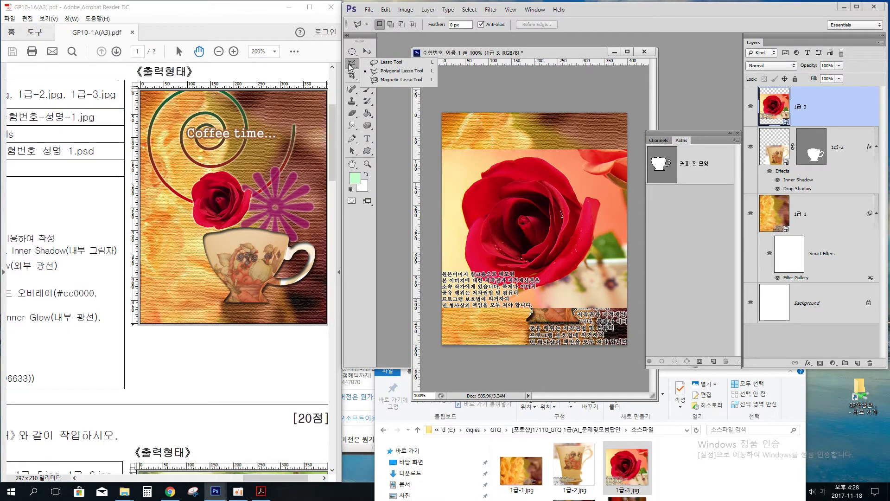
click(399, 77)
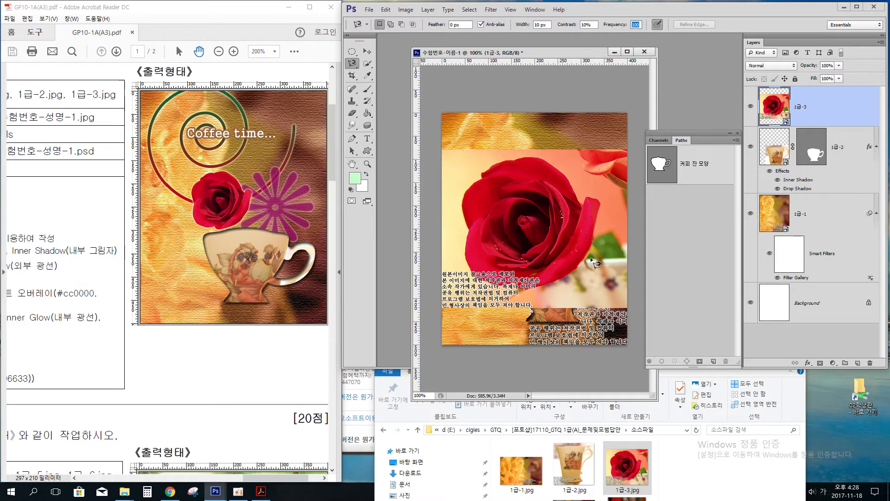
click(601, 204)
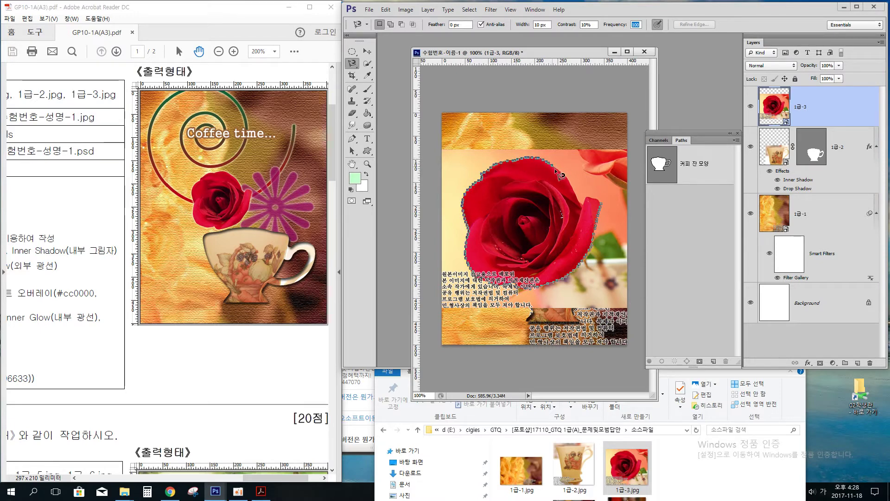
double_click(606, 210)
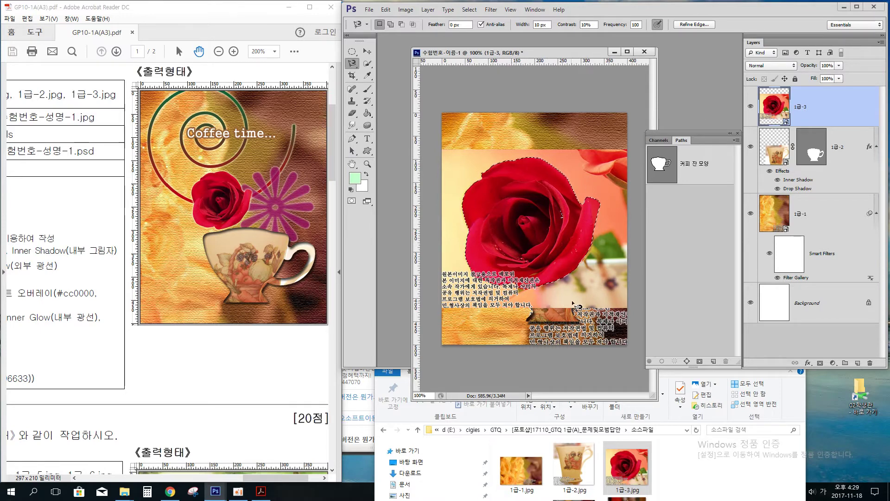
Step: Try isolating the selected rose with Layer Via Copy and with a layer mask, undoing each attempt
right_click(525, 207)
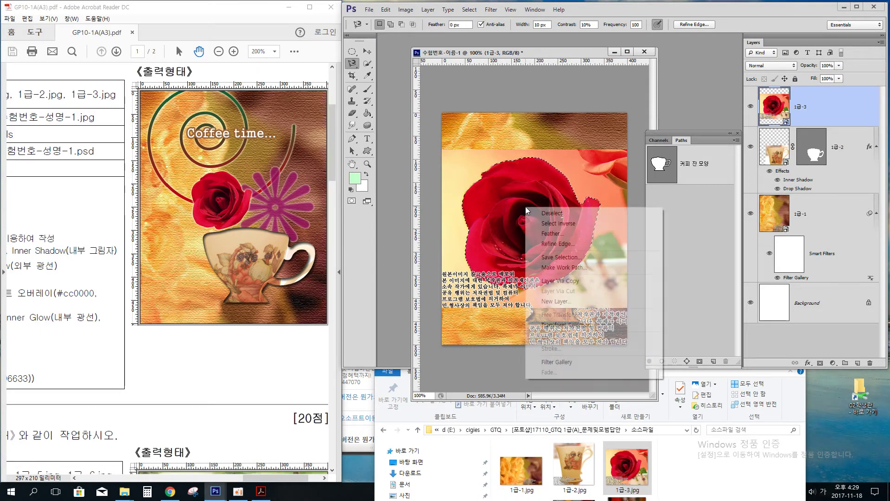
click(574, 282)
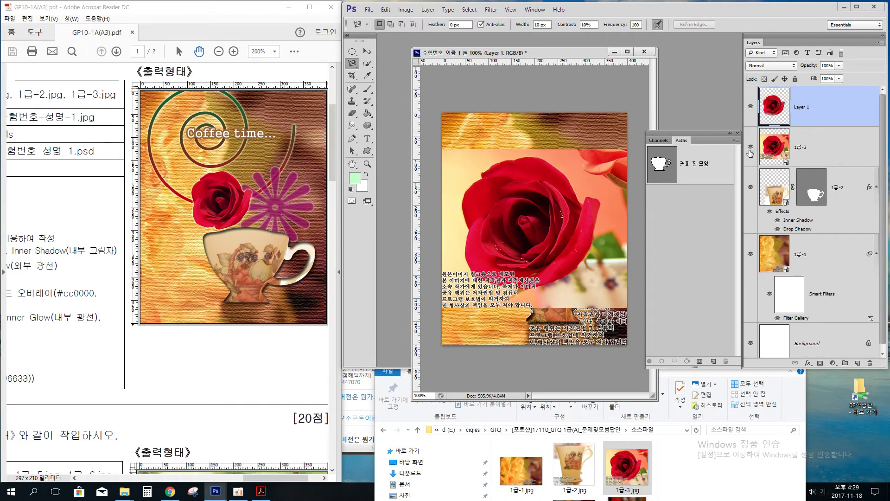
key(ctrl+z)
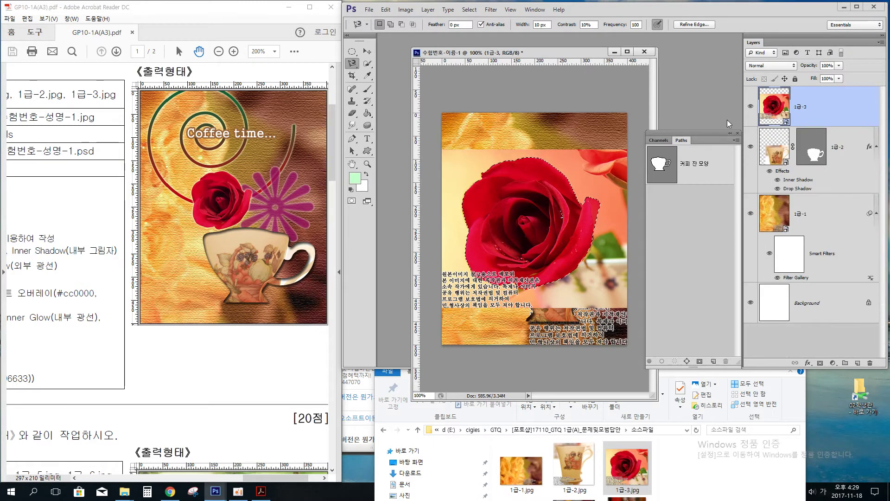
click(820, 363)
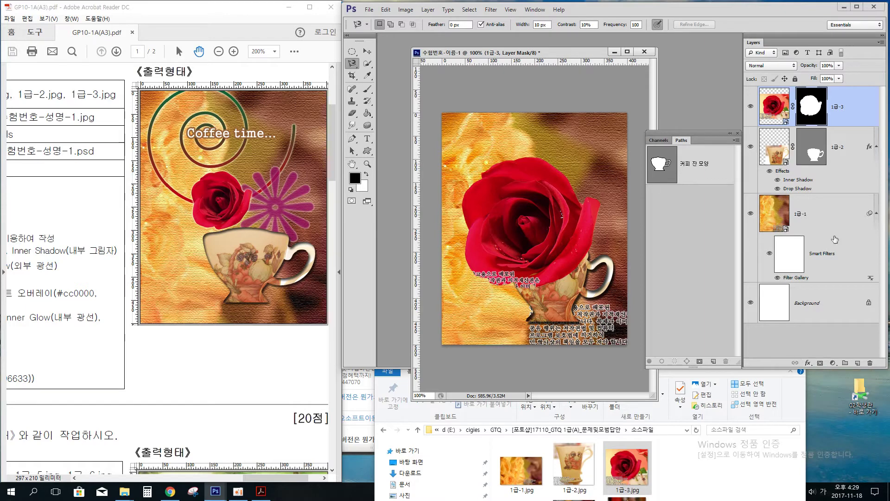
key(ctrl+z)
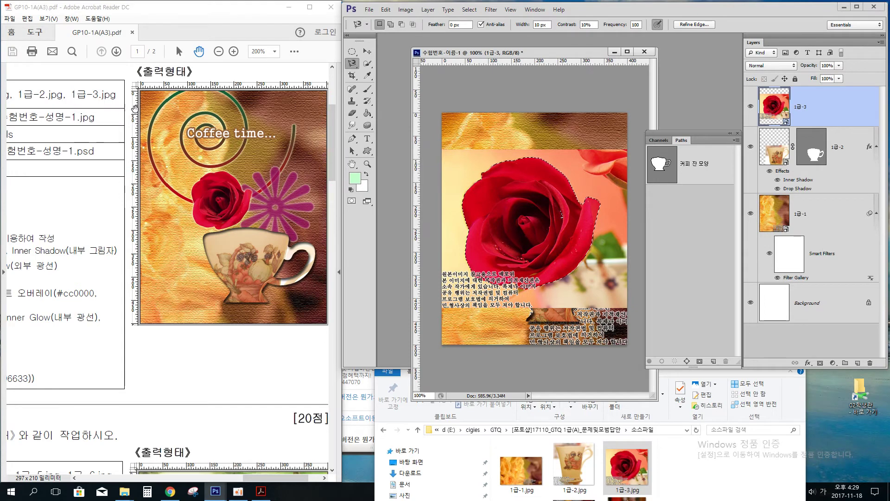
Step: Check the PDF conditions and sample, copy the selected rose to a new layer, and hide the original 1급-3 layer
drag(100, 232, 294, 241)
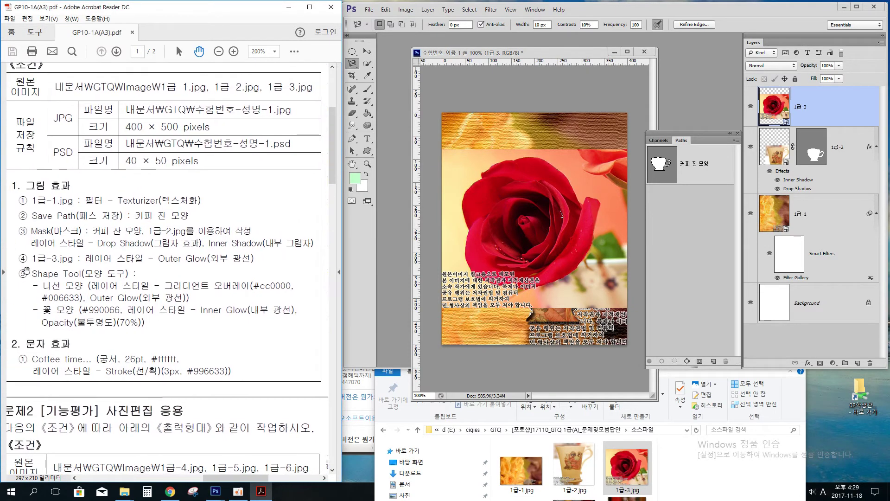
drag(241, 263, 46, 259)
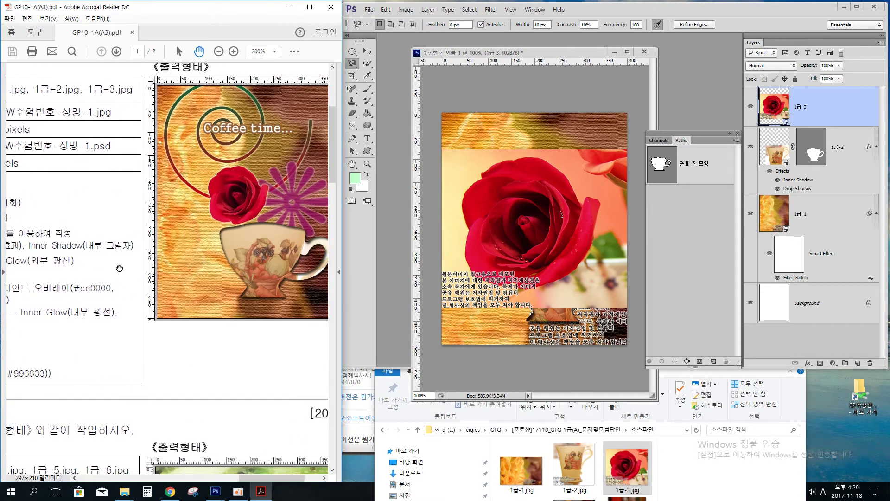
drag(241, 250, 192, 255)
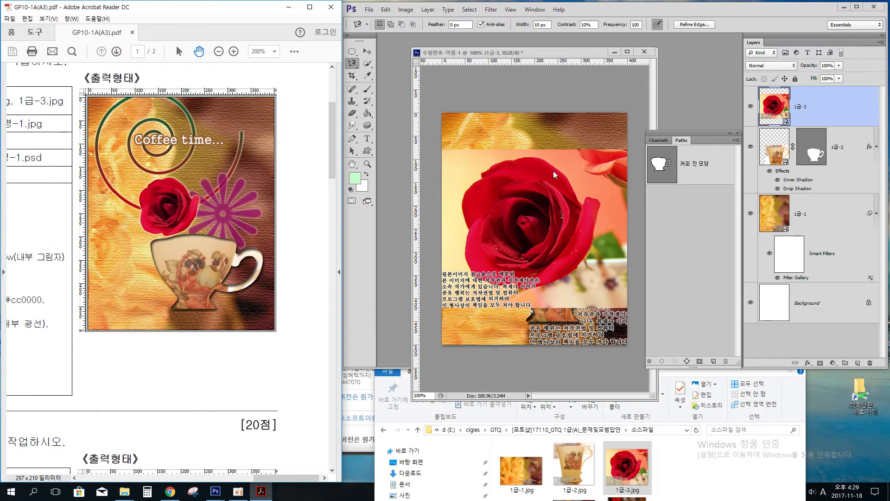
click(553, 55)
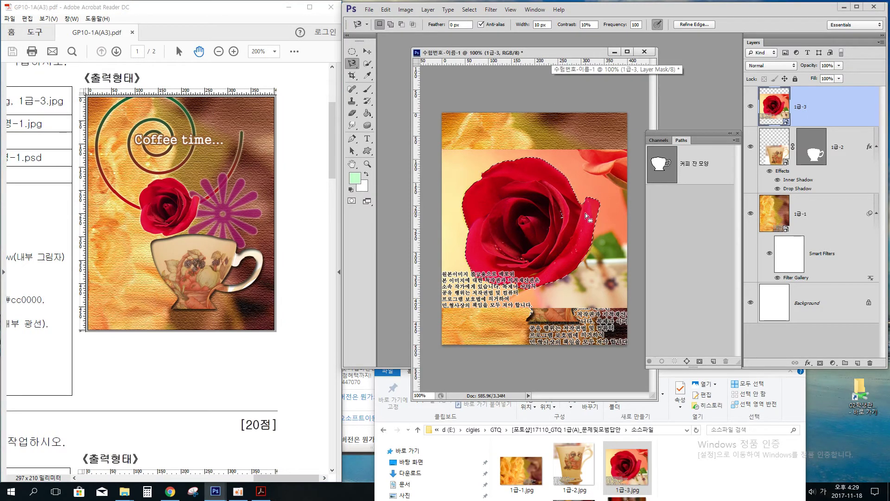
right_click(525, 204)
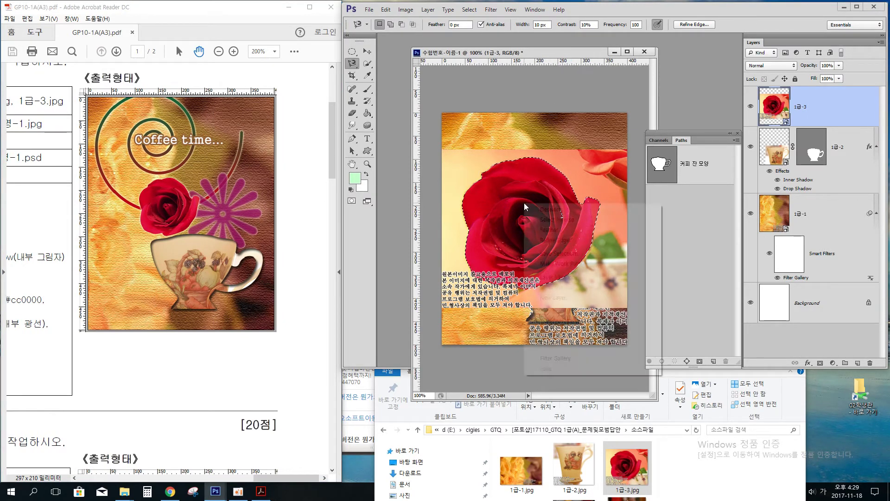
click(575, 279)
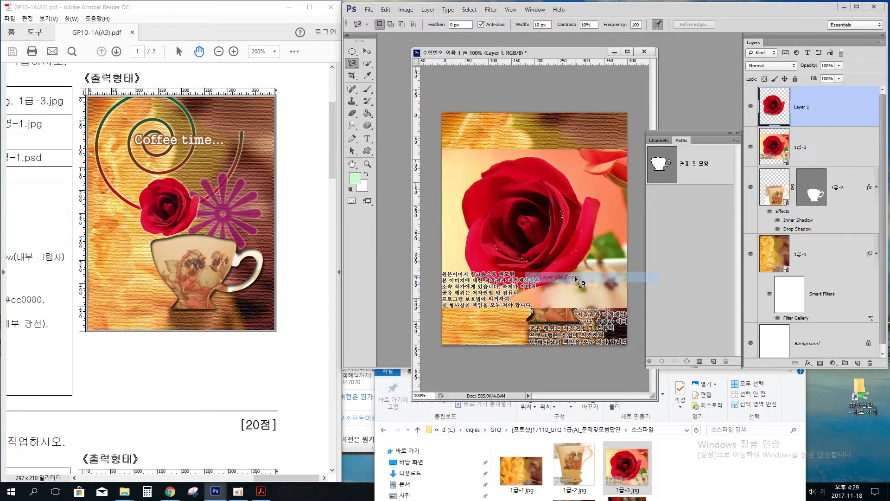
click(751, 147)
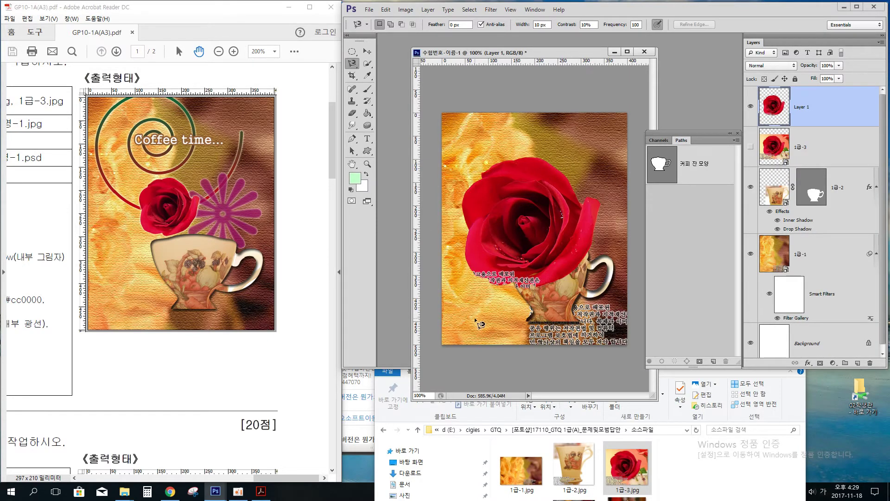
click(751, 148)
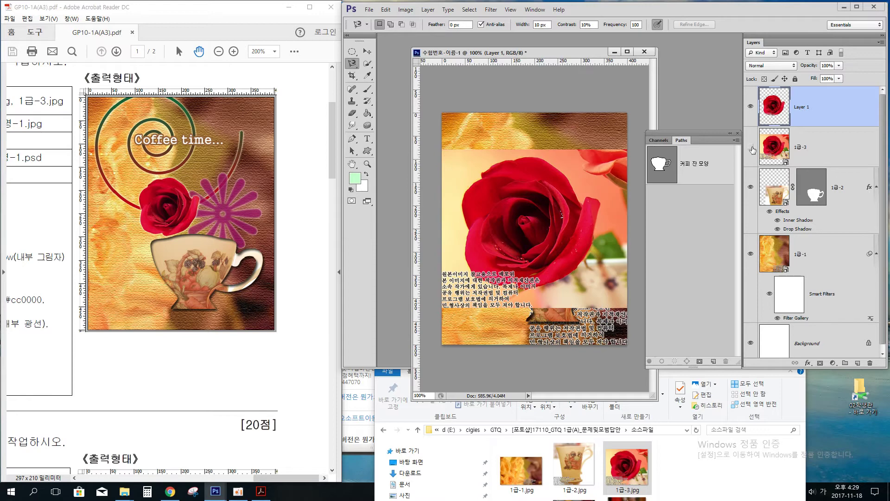
click(751, 147)
click(751, 148)
click(751, 147)
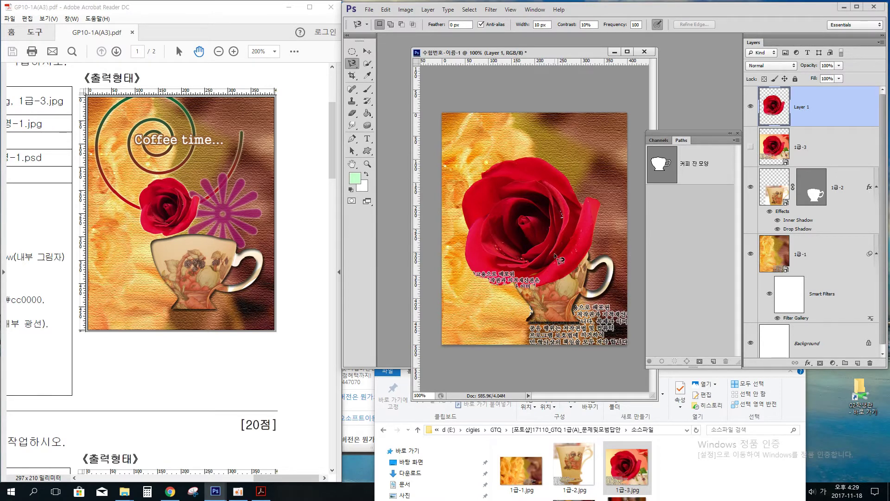
Step: Free Transform the copied rose to about 42.3% width and 42.4% height and place it just above the cup
click(387, 10)
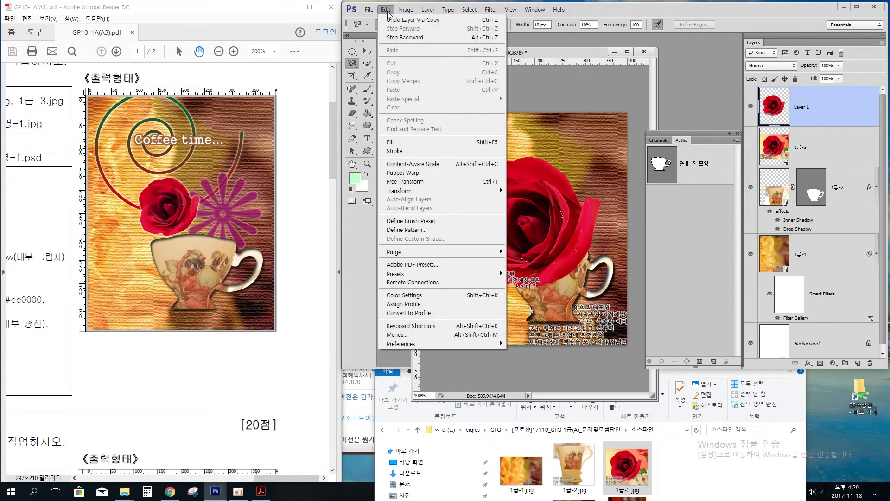
click(448, 182)
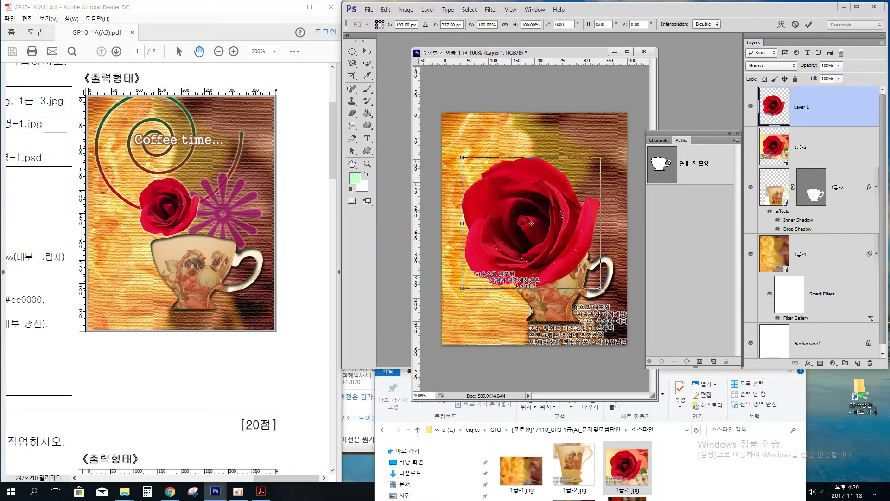
drag(602, 289, 539, 229)
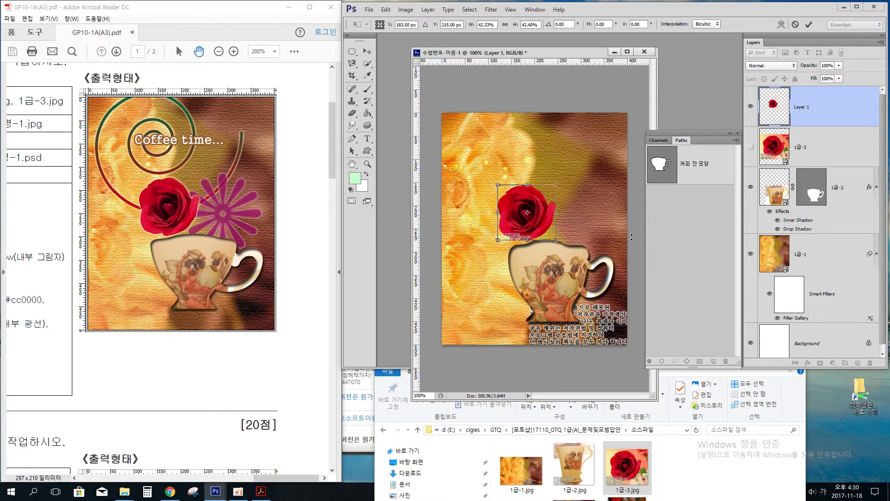
key(Return)
key(l)
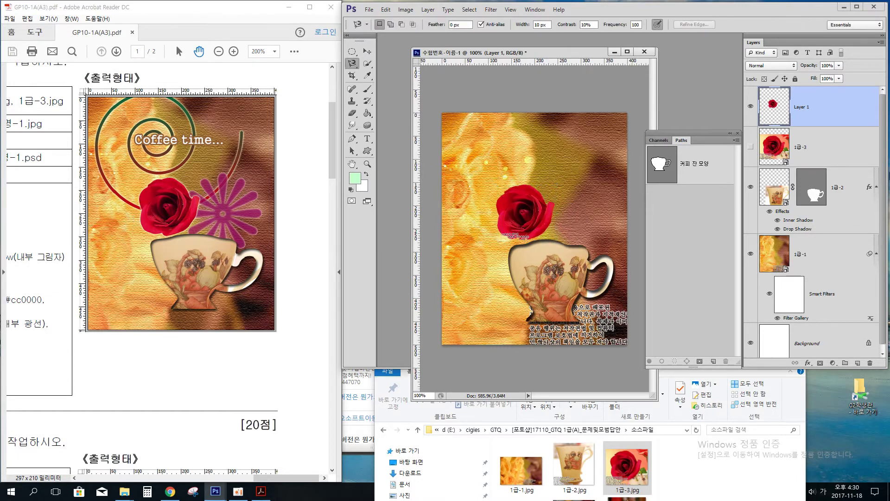
Step: Apply a default Outer Glow layer style to the rose layer and bring up the Shape Tool conditions in the PDF
scroll(88, 273, left, 5)
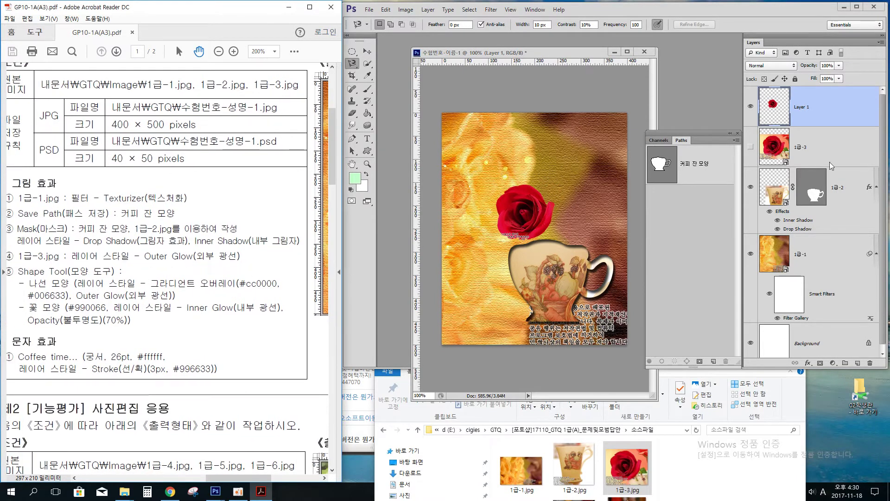
right_click(814, 105)
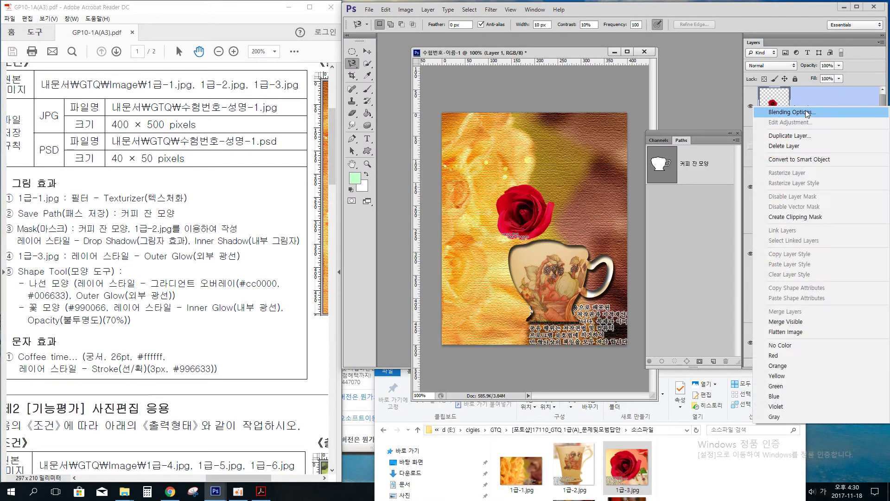
click(805, 111)
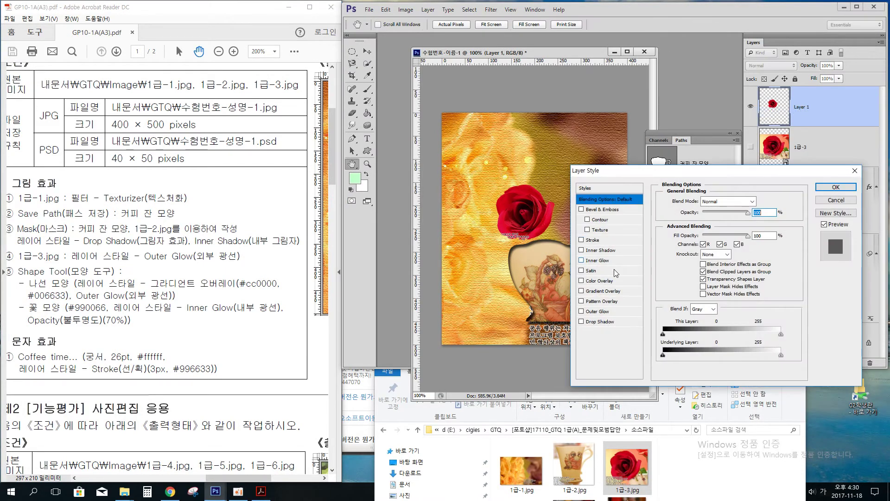
click(598, 312)
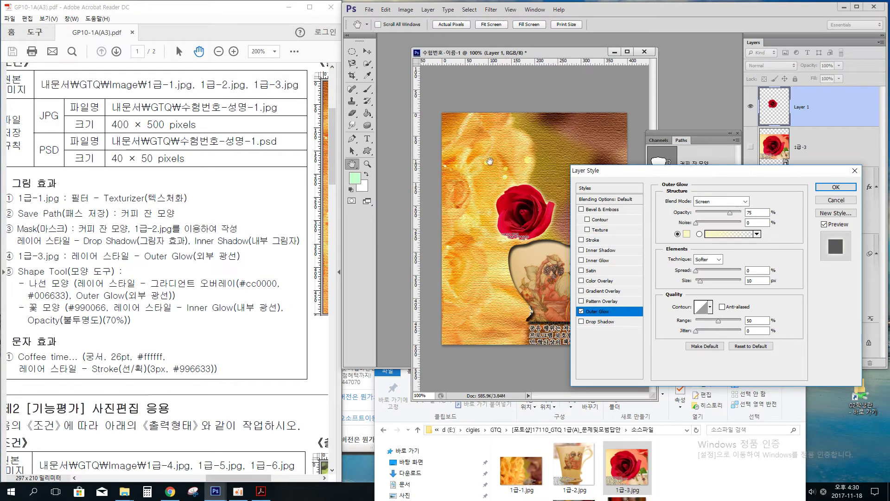
click(836, 187)
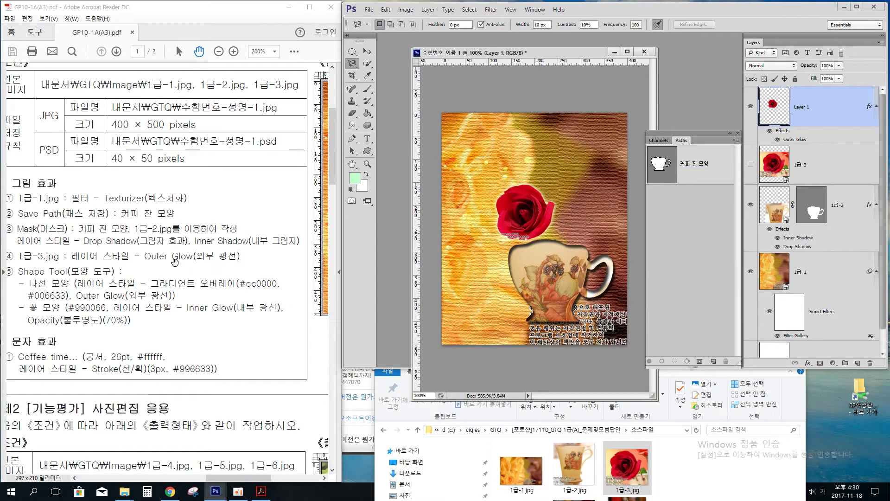
scroll(132, 289, down, 4)
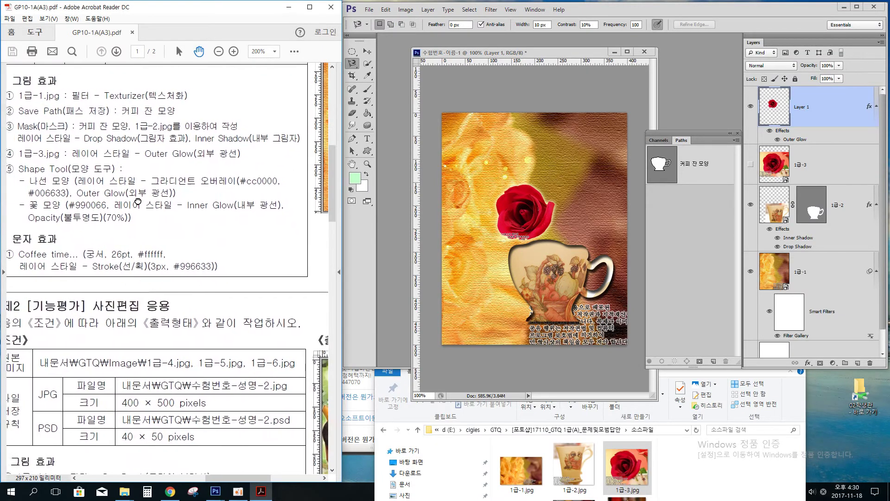
drag(138, 202, 142, 206)
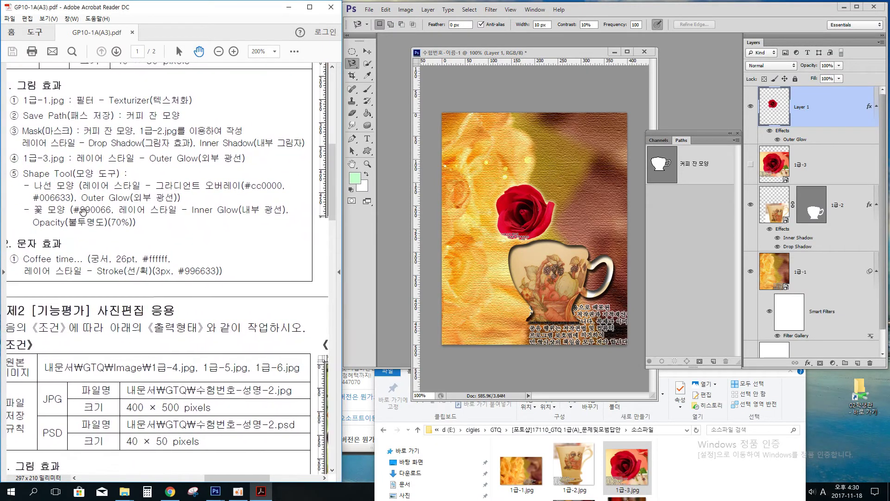
Step: Bring up the finished sample image in the PDF and activate the Custom Shape Tool in Photoshop
scroll(186, 195, up, 5)
scroll(186, 195, right, 5)
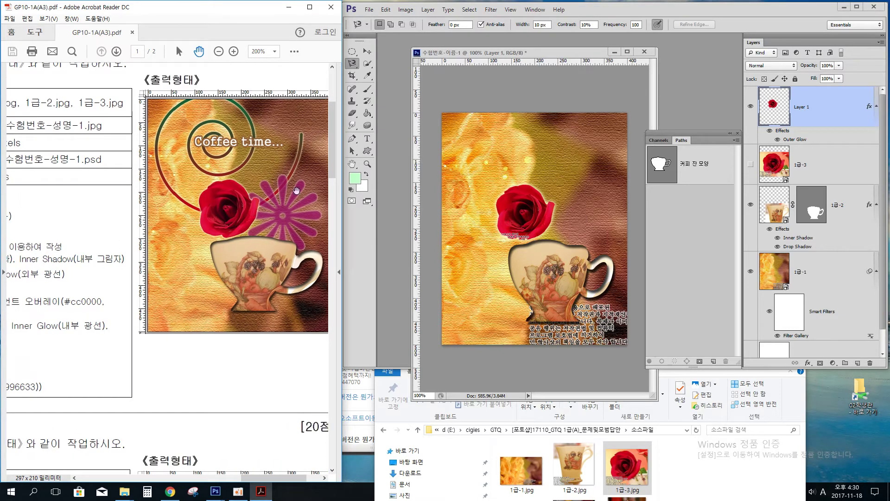
click(395, 213)
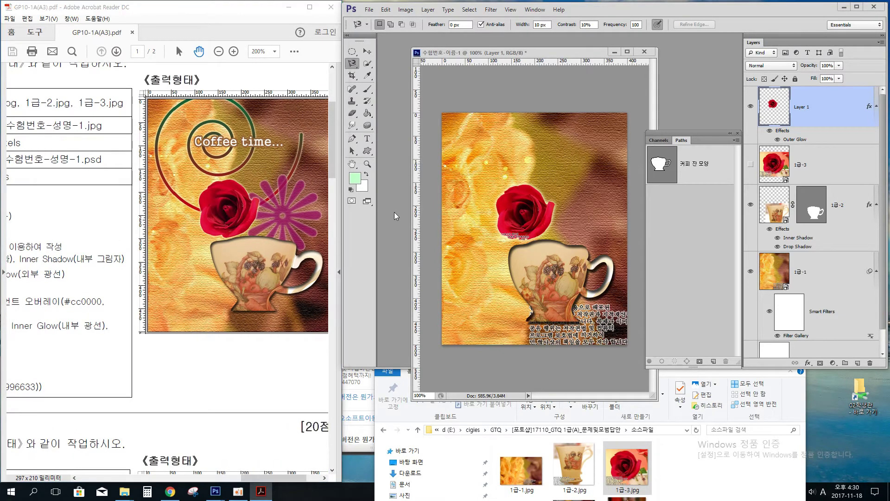
click(370, 153)
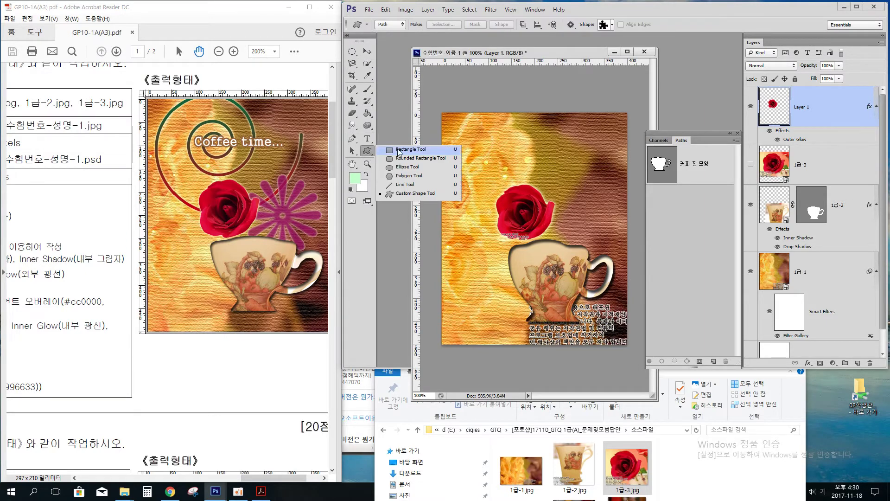
click(399, 152)
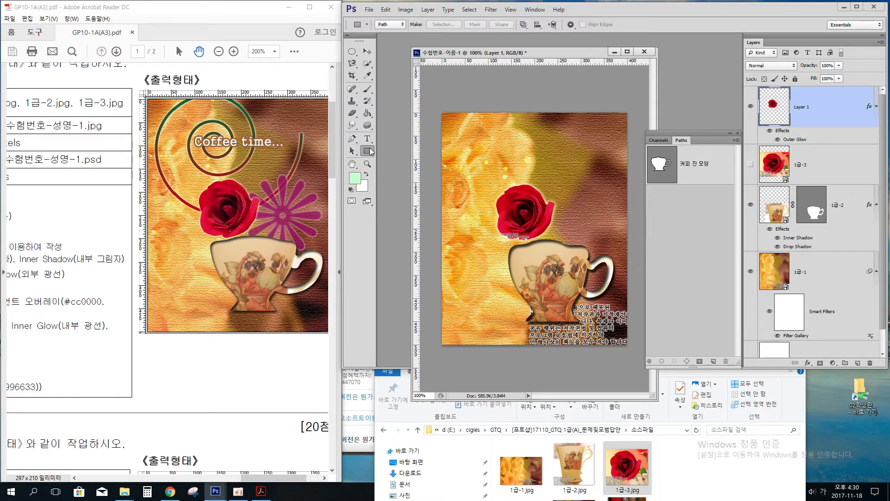
click(371, 152)
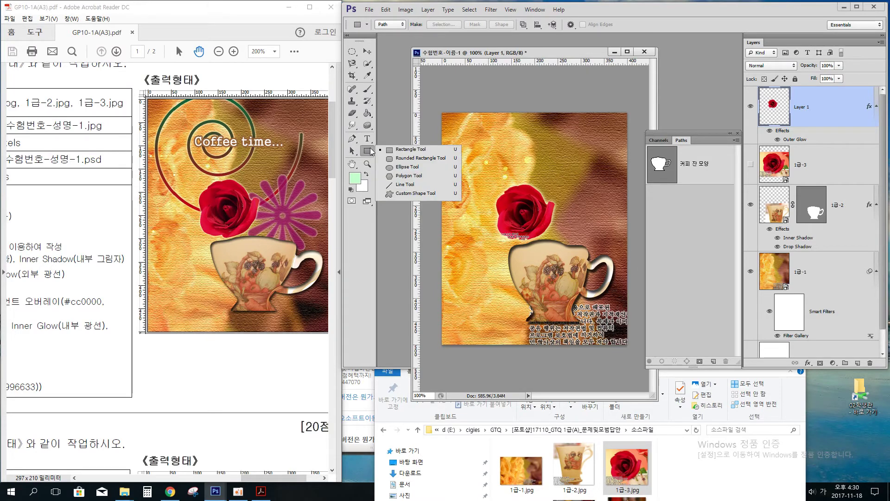
click(428, 198)
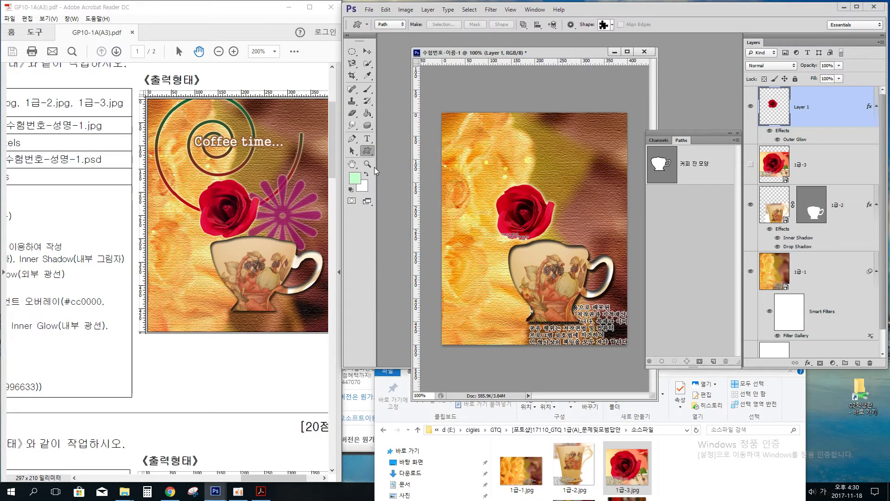
Step: Find the thin spiral among the custom shapes and set it as the current shape
click(612, 25)
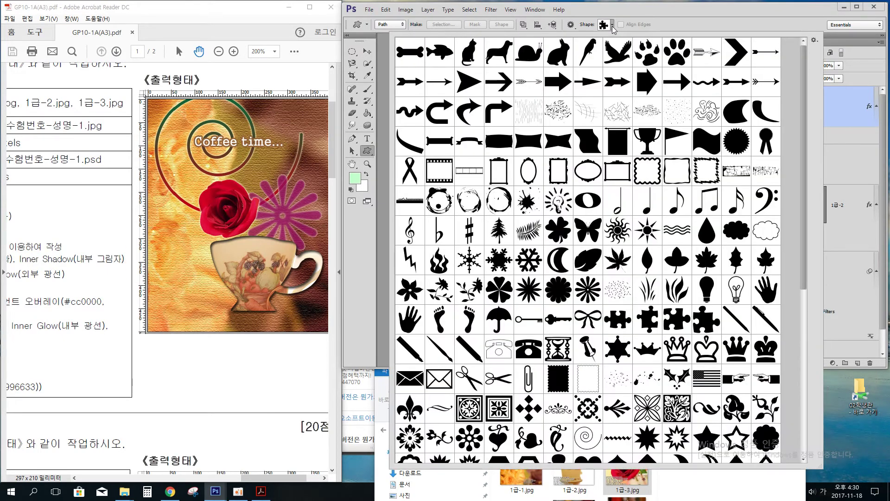
scroll(626, 272, down, 6)
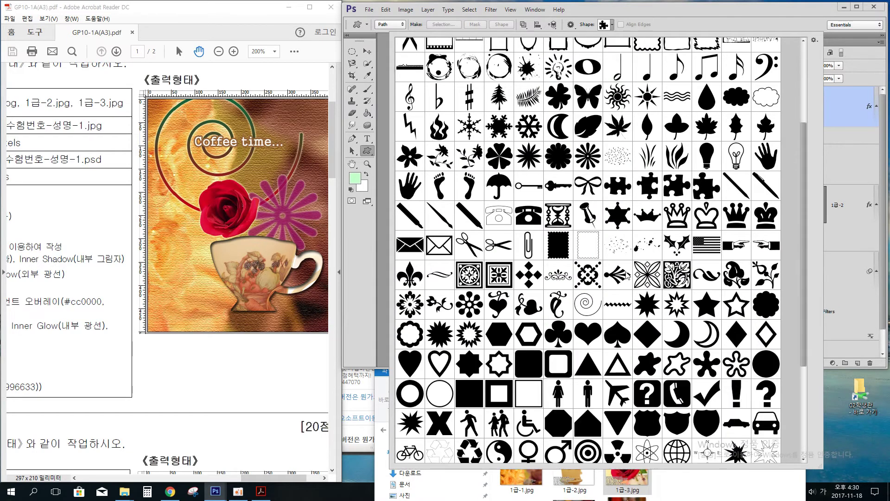
scroll(813, 194, down, 4)
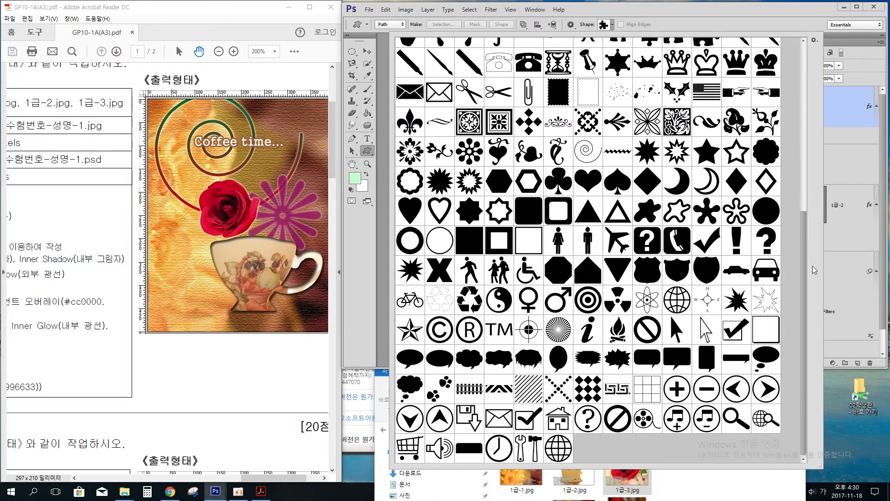
scroll(775, 82, up, 10)
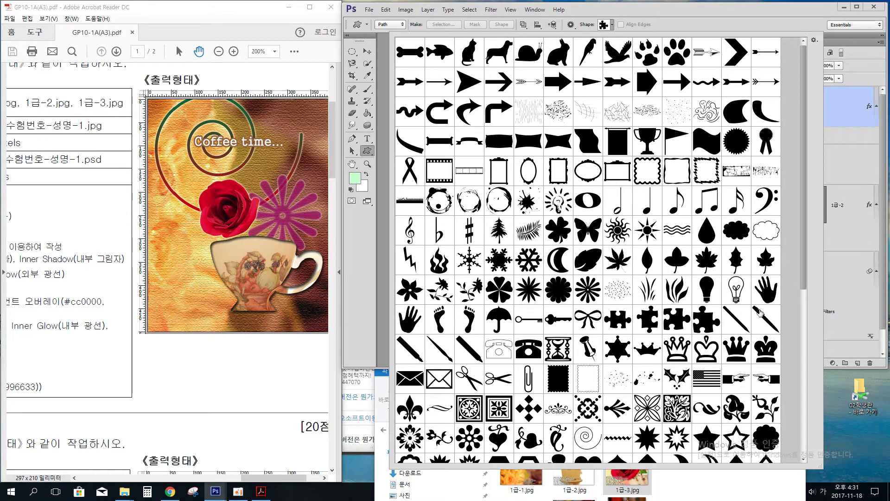
drag(807, 188, 828, 288)
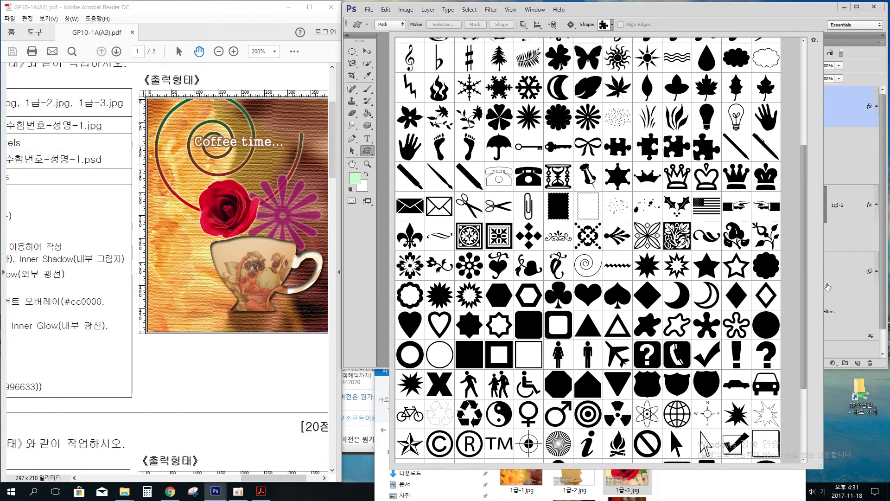
click(587, 267)
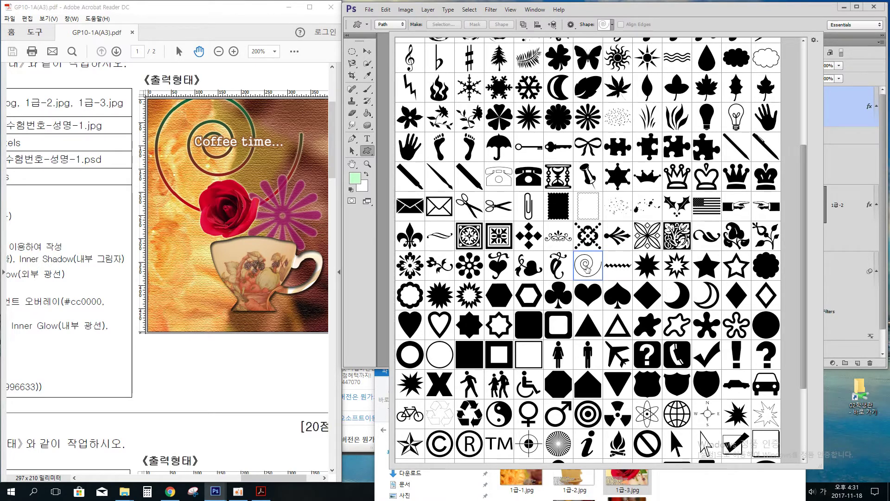
click(612, 25)
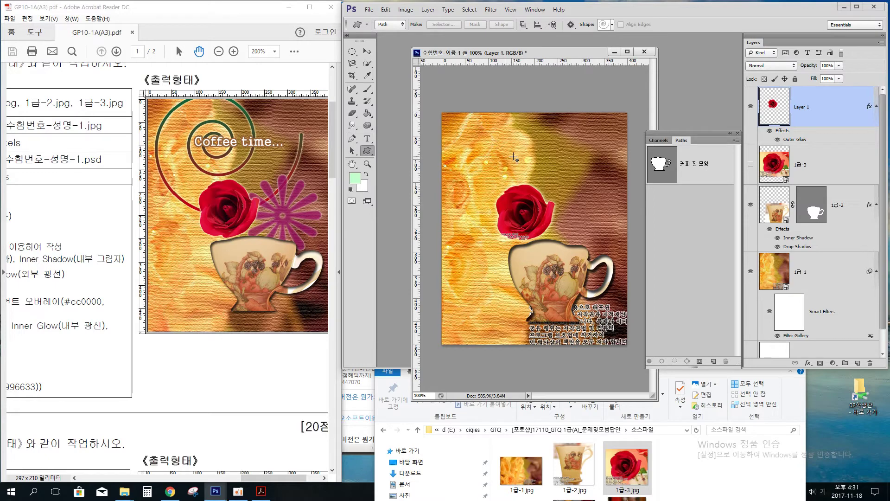
Step: Draw a large spiral path over the upper part of the image and shift it about 24 px right and 18 px down
drag(514, 156, 601, 219)
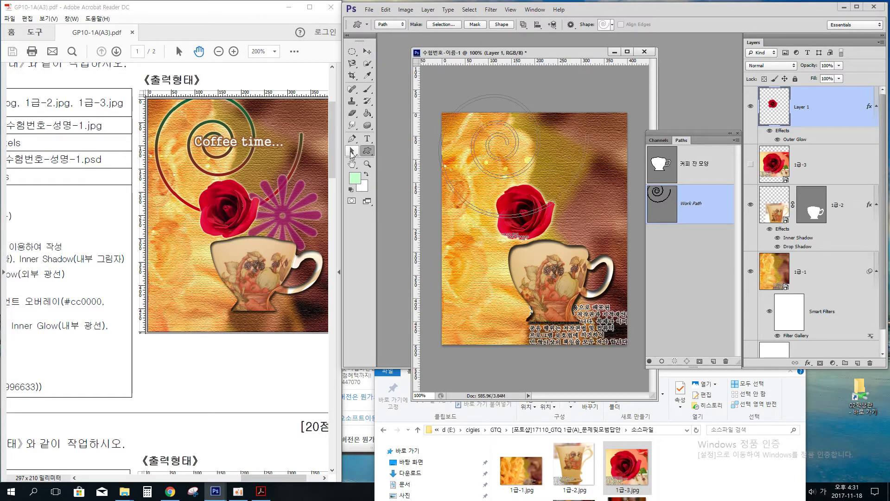
drag(352, 153, 366, 152)
click(509, 147)
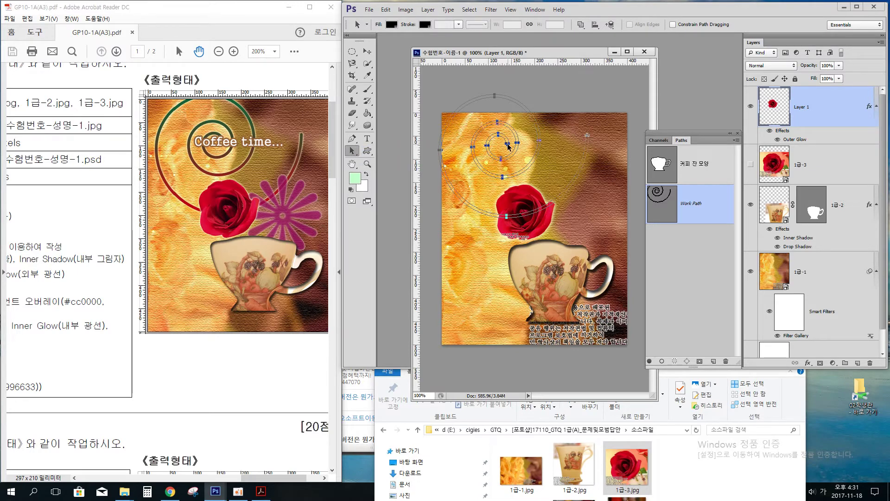
mouse_move(509, 147)
mouse_down()
mouse_move(522, 167)
mouse_move(519, 156)
mouse_up()
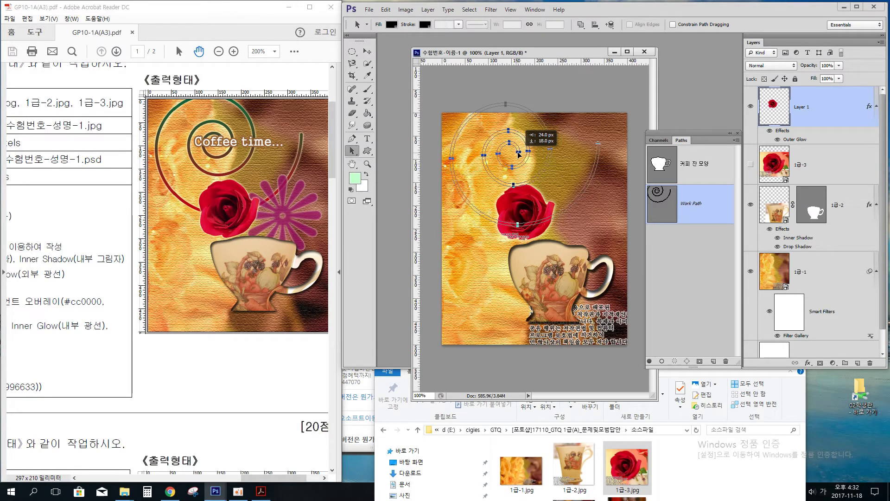
drag(519, 156, 519, 156)
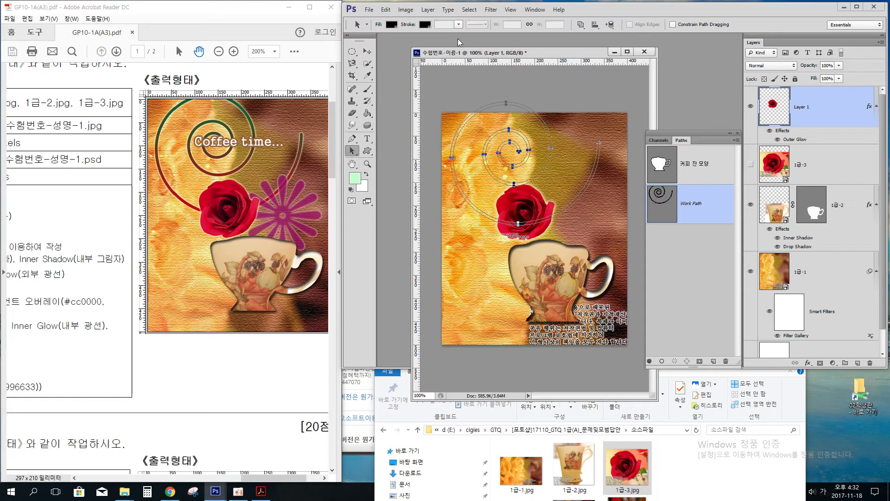
Step: Convert the spiral path into a shape layer and bring up the Shape Tool conditions in the PDF
click(368, 153)
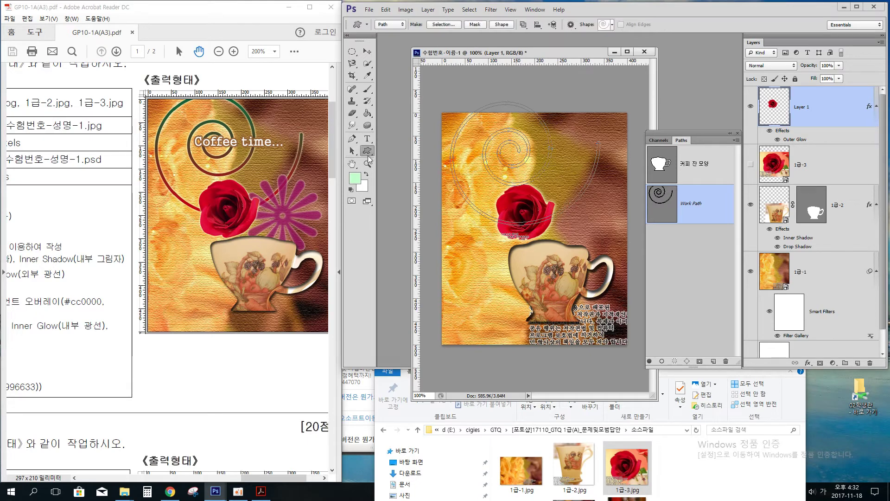
click(502, 25)
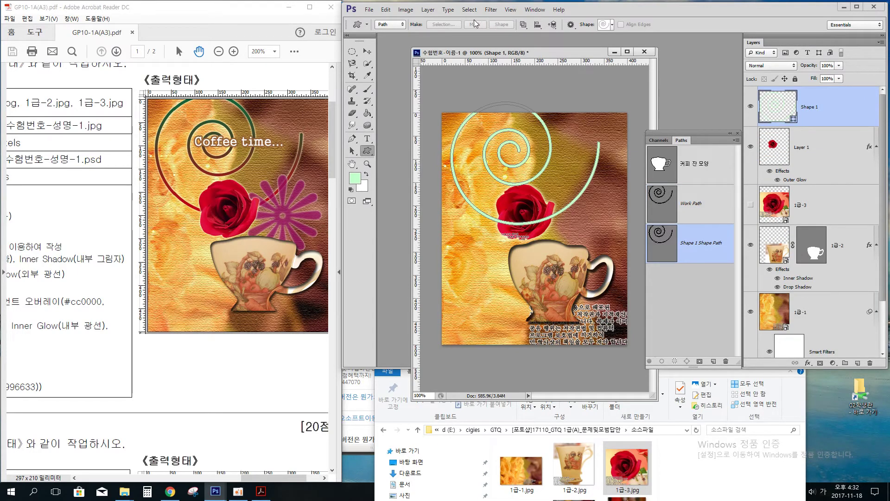
drag(85, 306, 174, 307)
drag(40, 323, 136, 274)
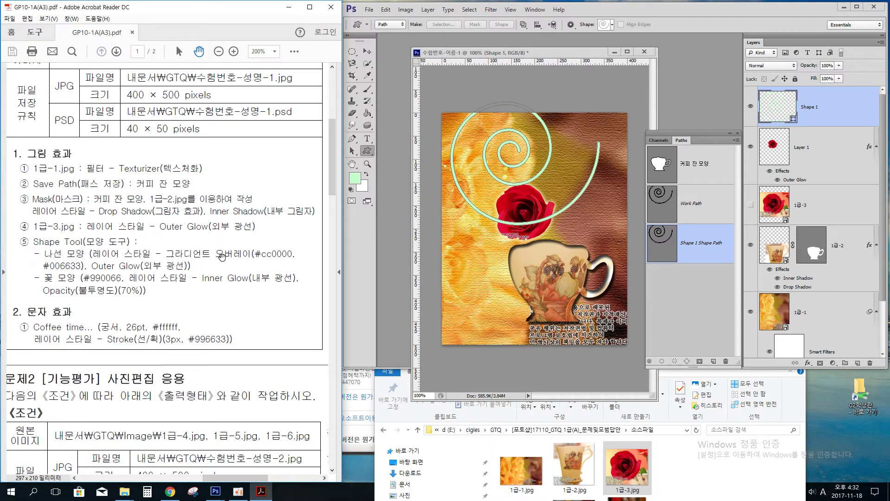
drag(223, 256, 188, 253)
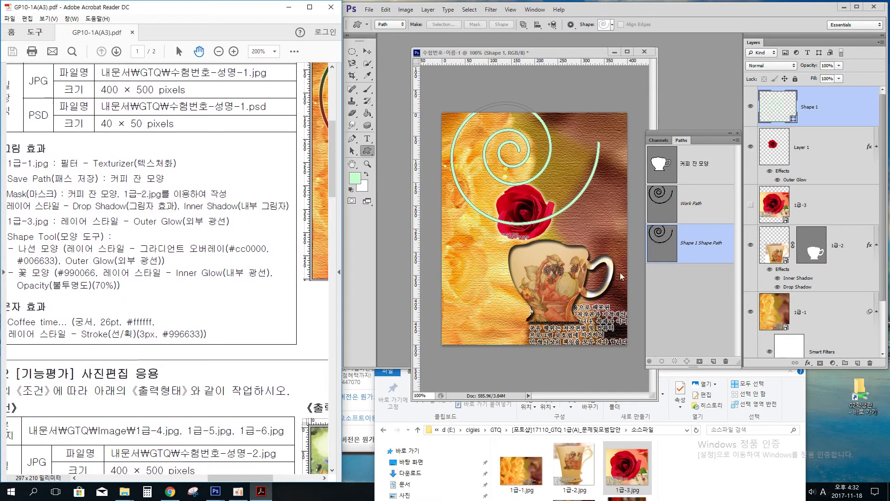
Step: Add a Gradient Overlay layer style to the spiral shape layer and compare it with the sample image and conditions in the PDF
click(812, 111)
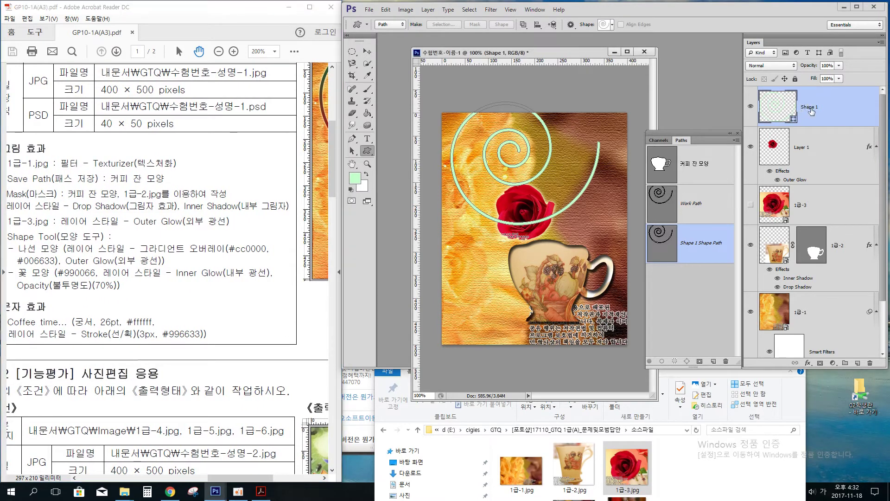
right_click(812, 112)
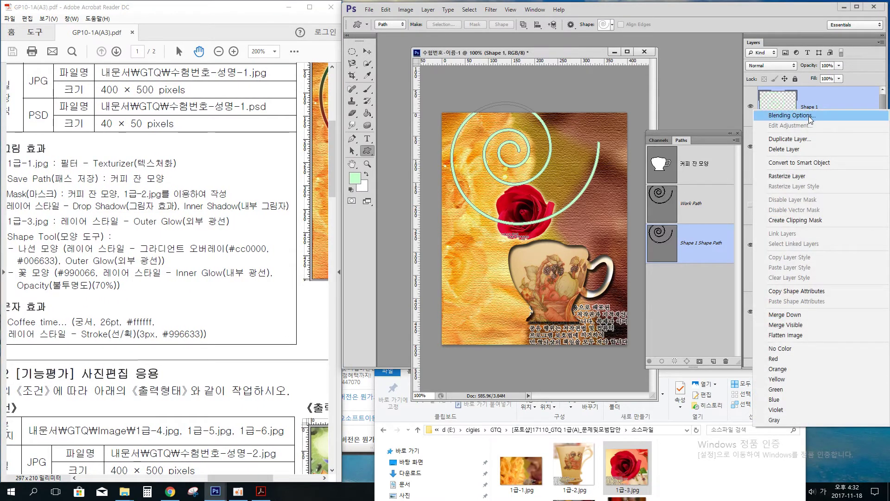
click(811, 119)
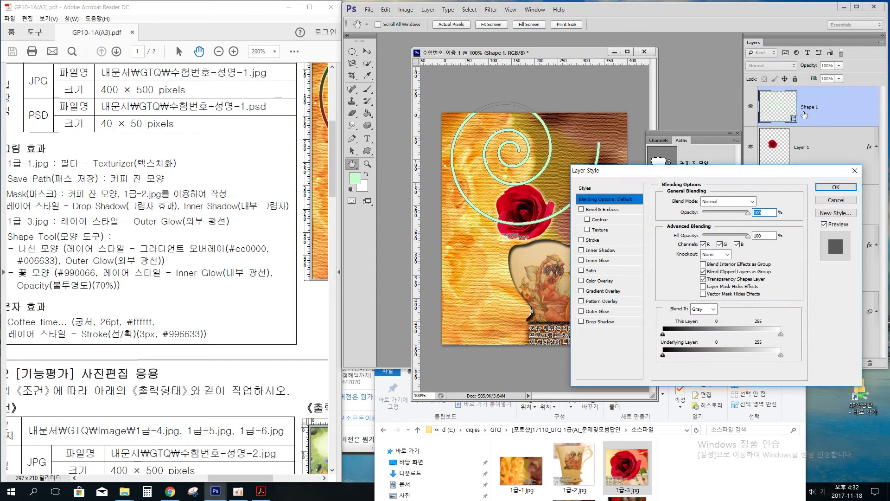
drag(758, 170, 661, 106)
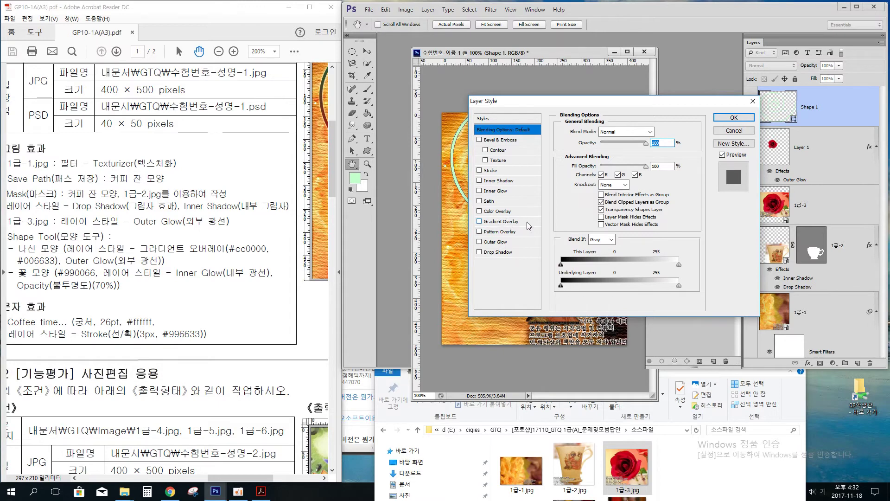
click(504, 222)
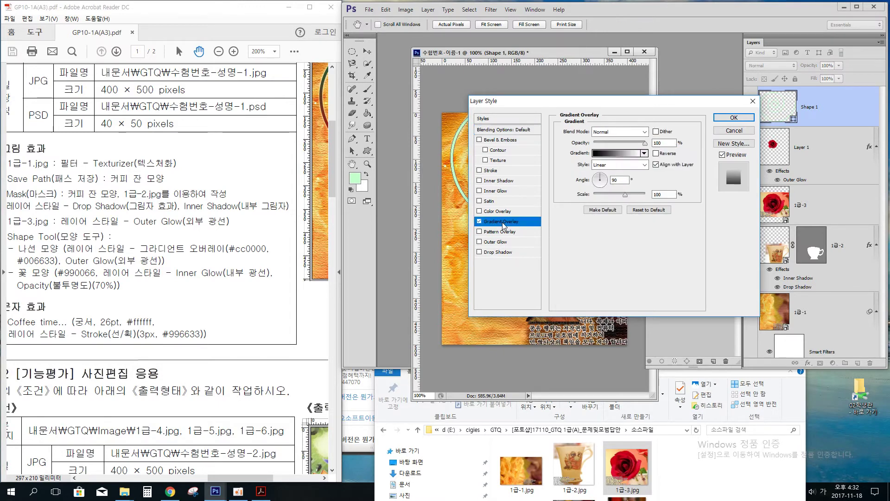
drag(596, 102, 699, 217)
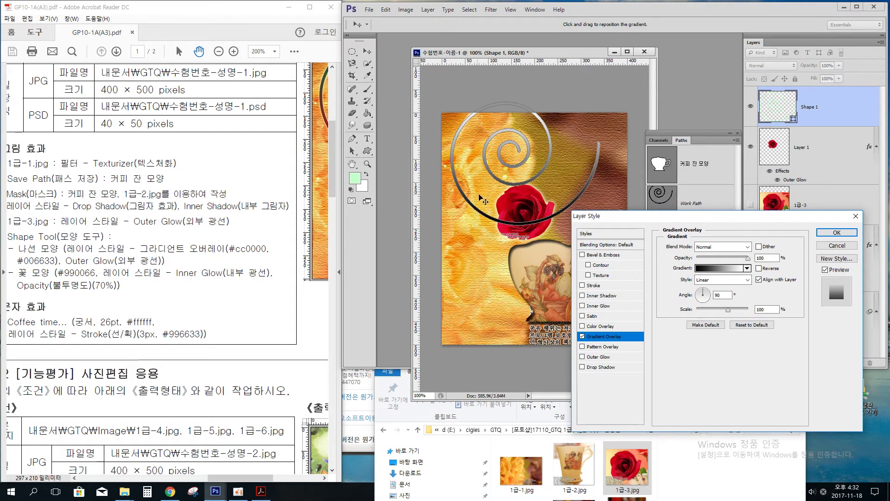
drag(324, 155, 246, 183)
drag(318, 182, 244, 191)
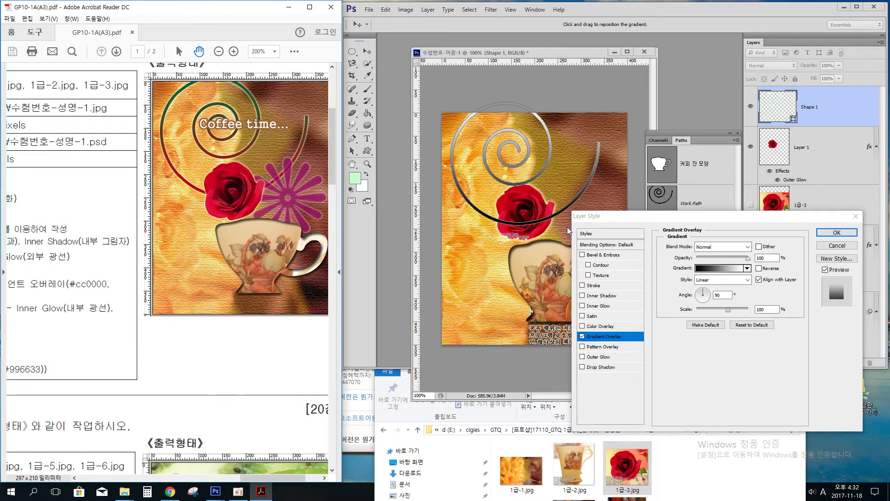
drag(65, 307, 256, 256)
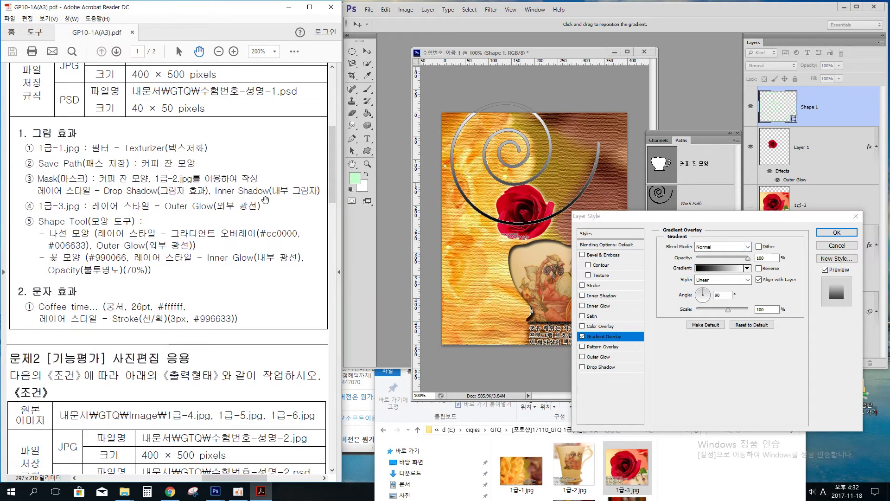
Step: Edit the spiral's Gradient Overlay gradient, setting its starting color stop at location 0% to #cc0000
drag(738, 216, 633, 145)
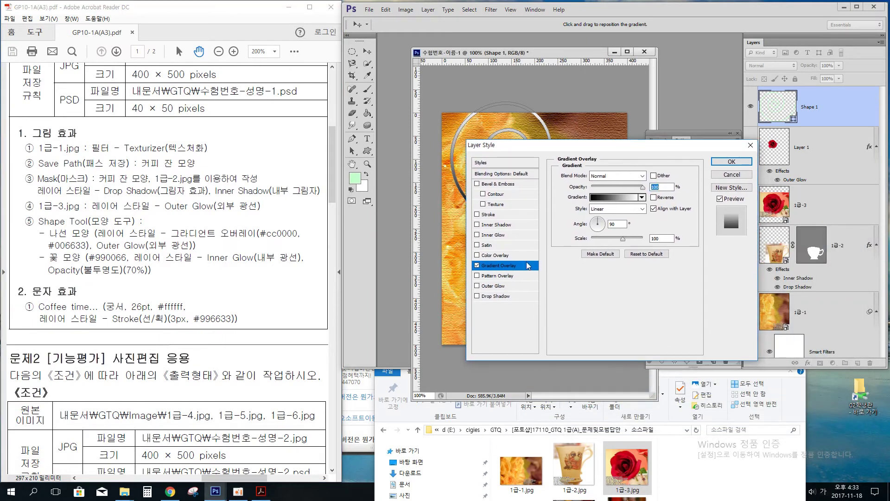
click(618, 201)
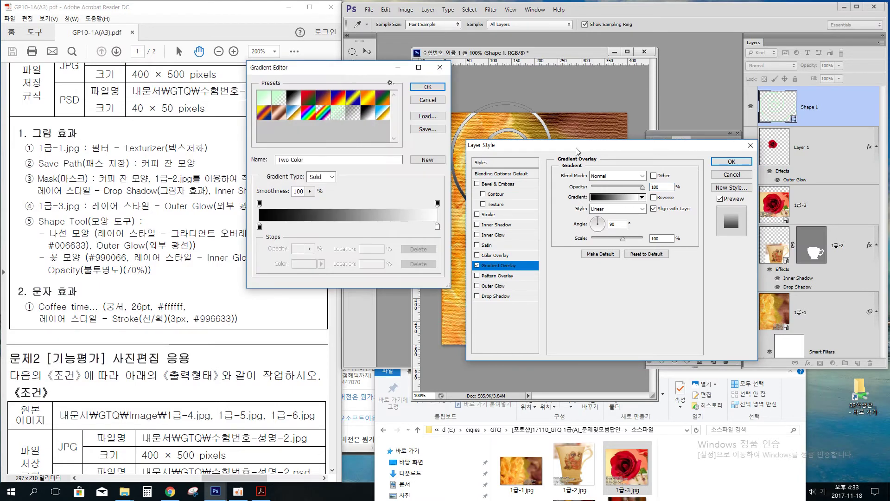
drag(367, 71, 561, 73)
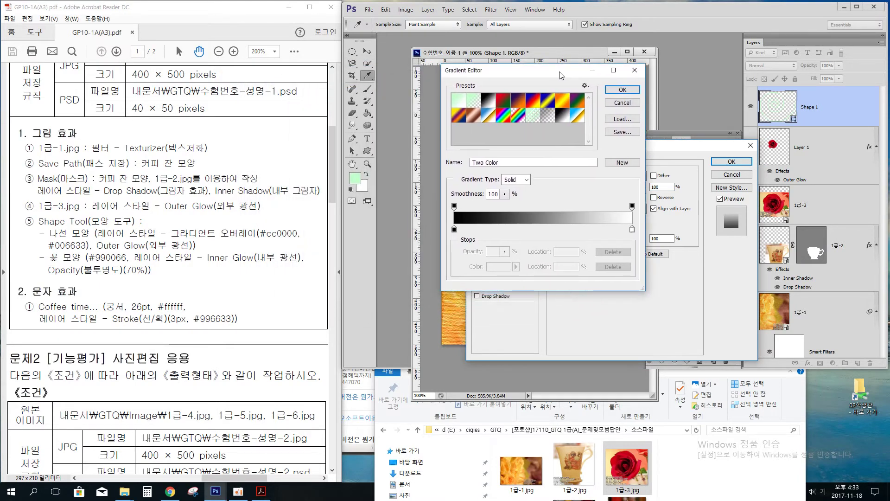
click(454, 229)
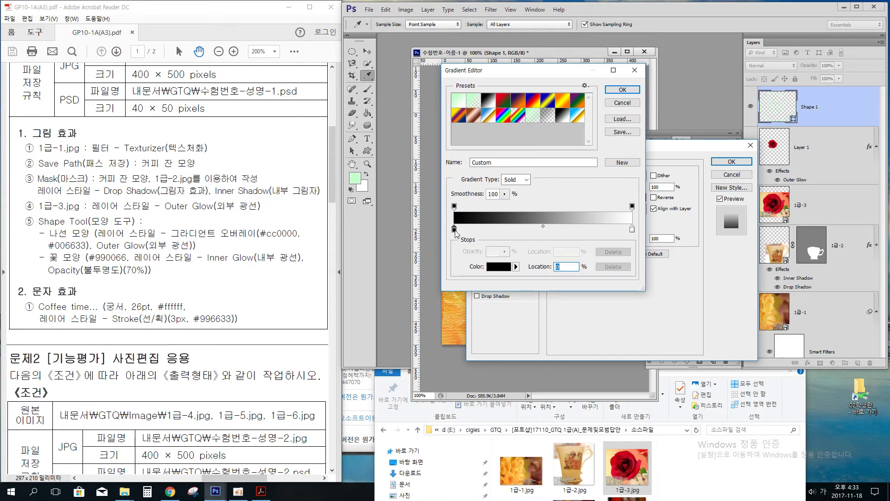
click(455, 207)
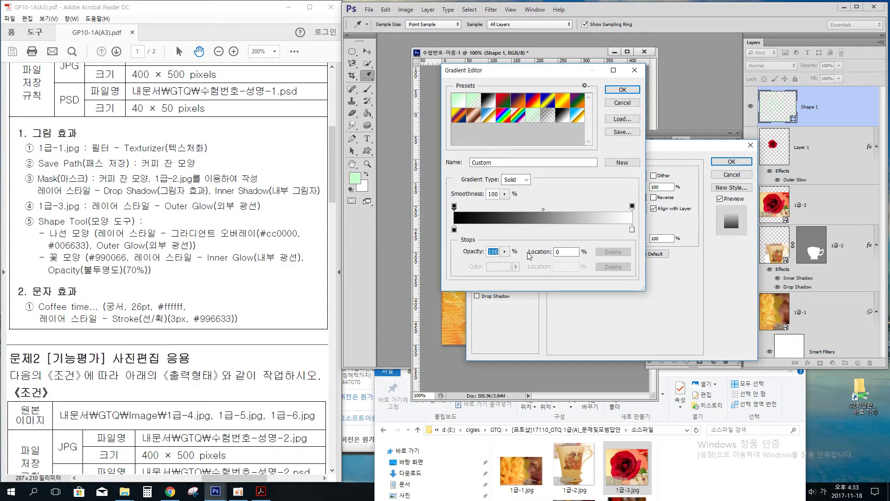
click(454, 229)
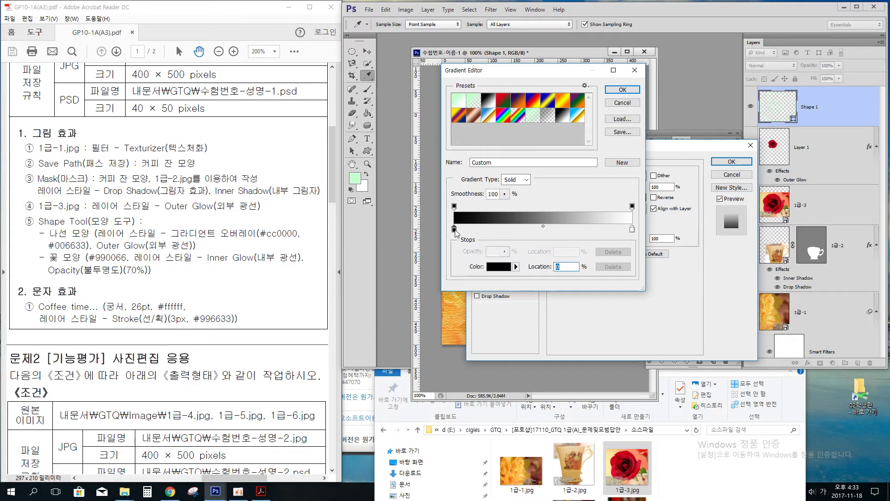
click(500, 267)
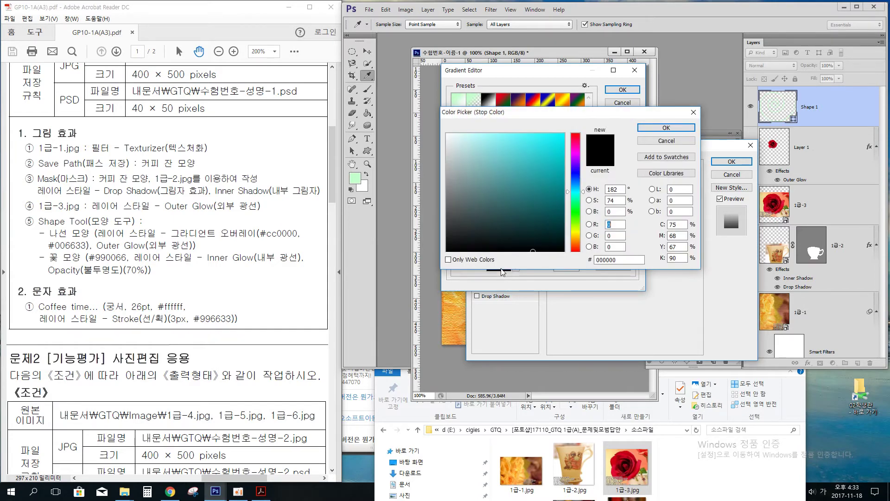
click(606, 260)
double_click(606, 259)
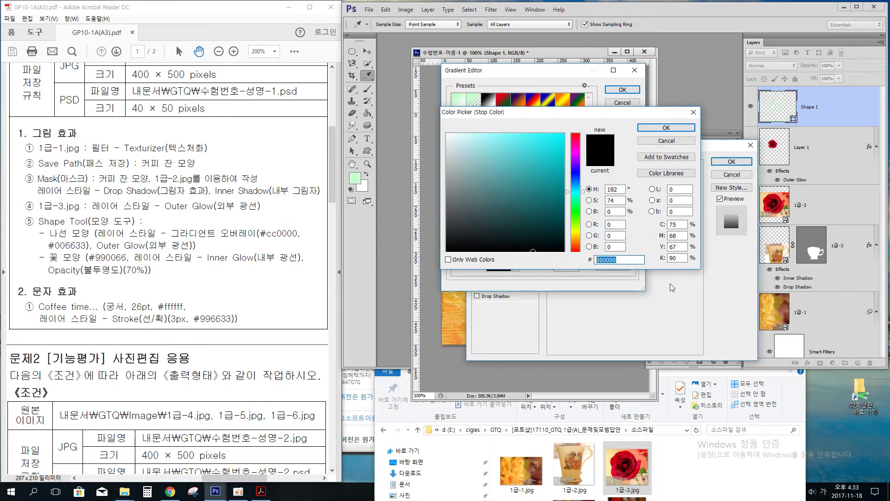
text(c)
key(BackSpace)
key(Hangul)
text(c)
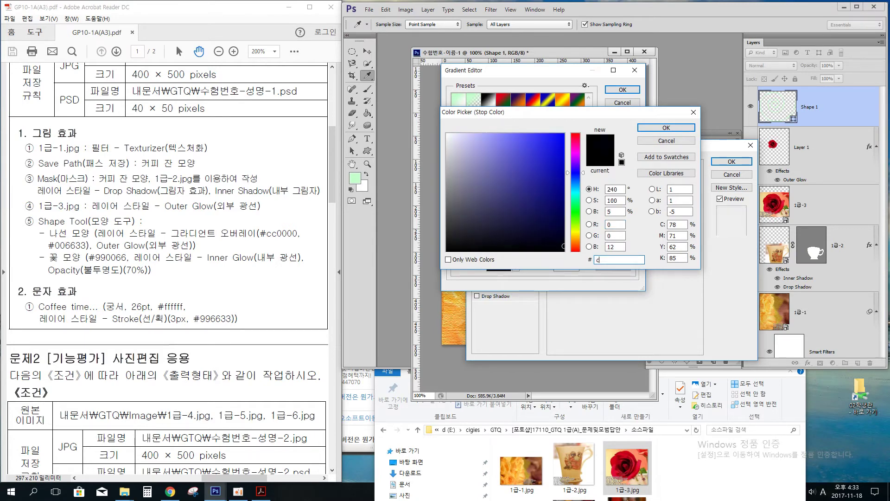
text(c0000)
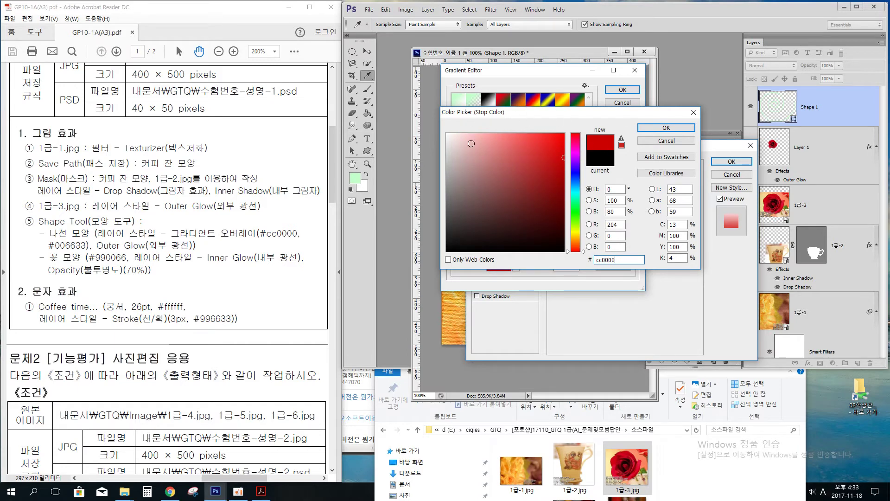
click(667, 129)
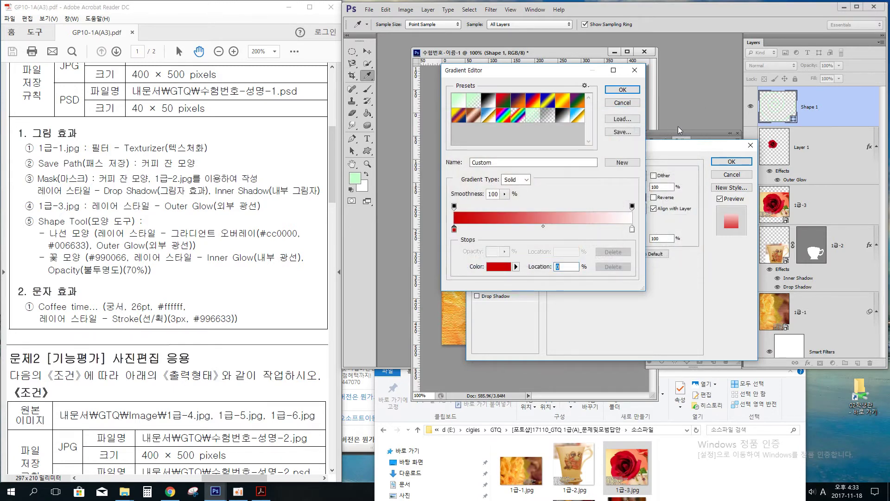
Step: Set the gradient's ending color stop at location 100% to #006633 and accept the edited gradient
click(632, 230)
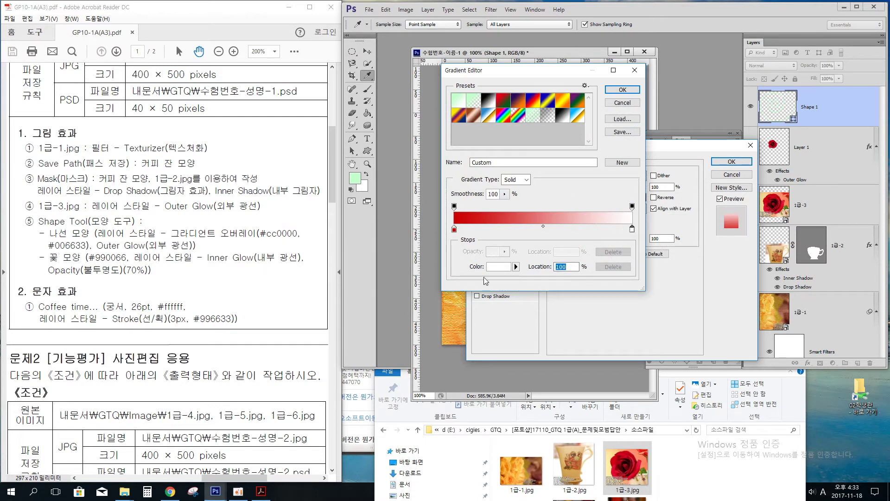
click(500, 270)
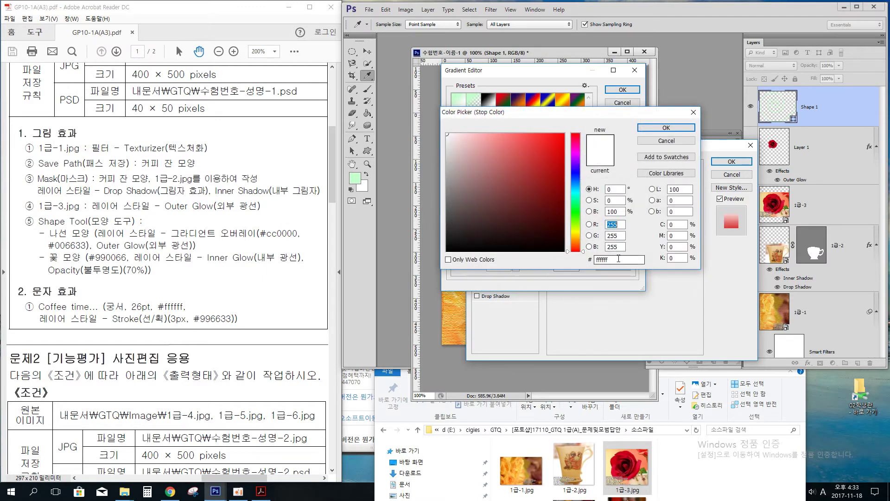
text(006633)
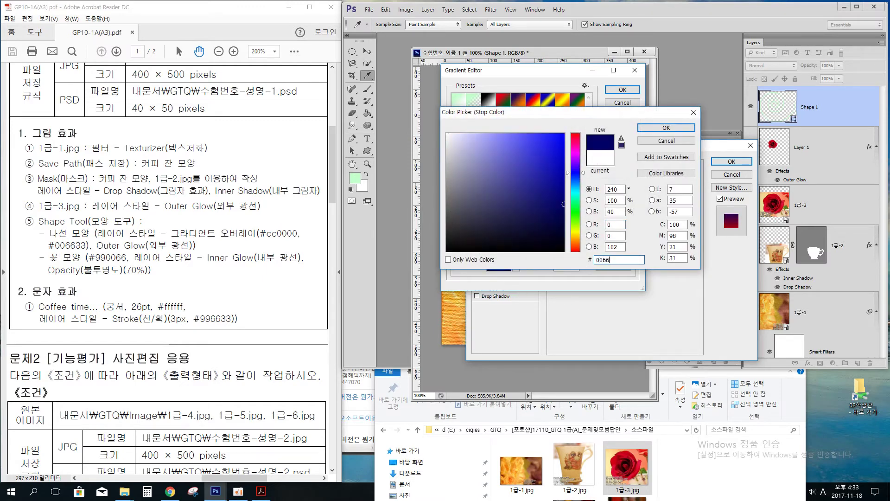
click(668, 128)
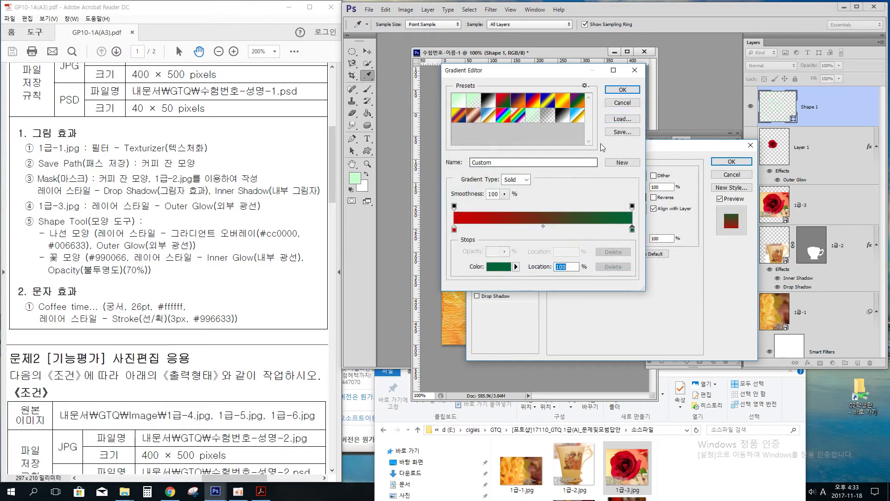
click(623, 89)
Step: Apply the Gradient Overlay after checking its color direction against the PDF's sample image, and deselect the spiral's shape path
drag(574, 148, 667, 237)
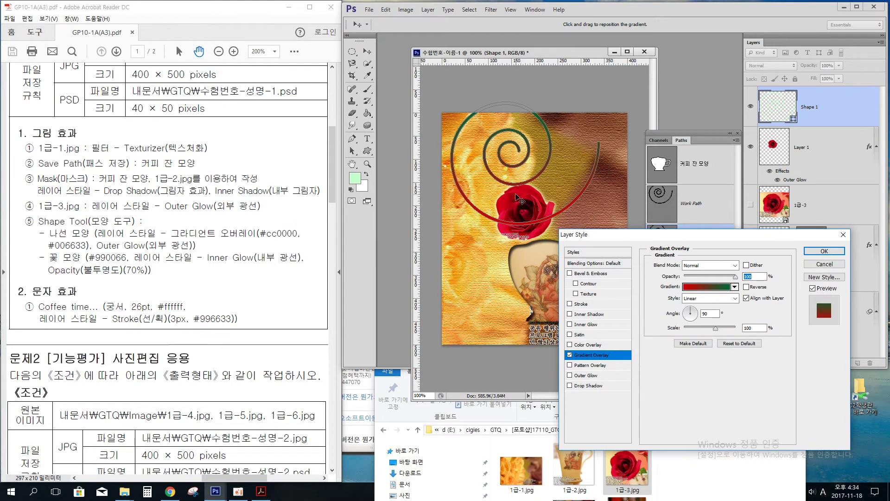
drag(327, 217, 228, 223)
drag(287, 176, 258, 234)
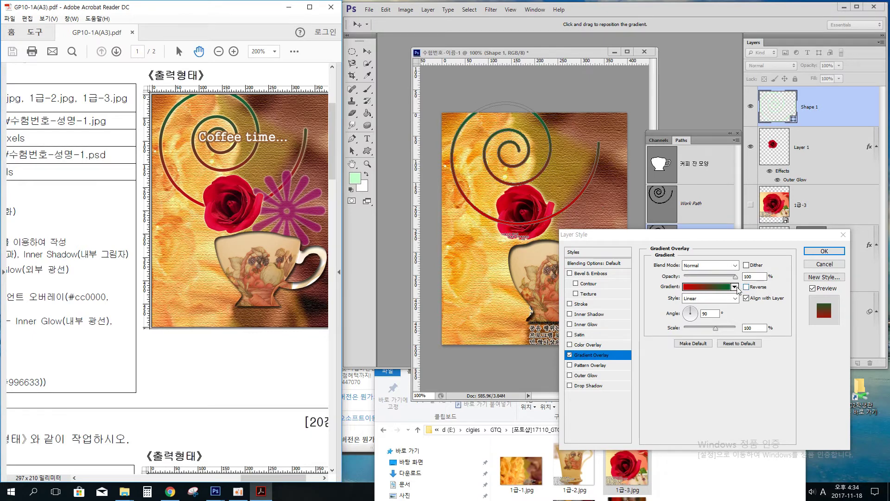
click(763, 291)
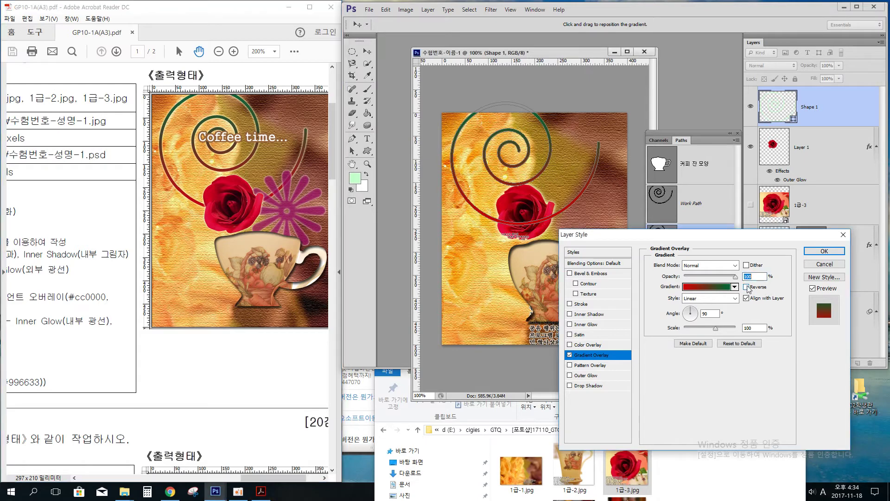
click(747, 287)
click(824, 251)
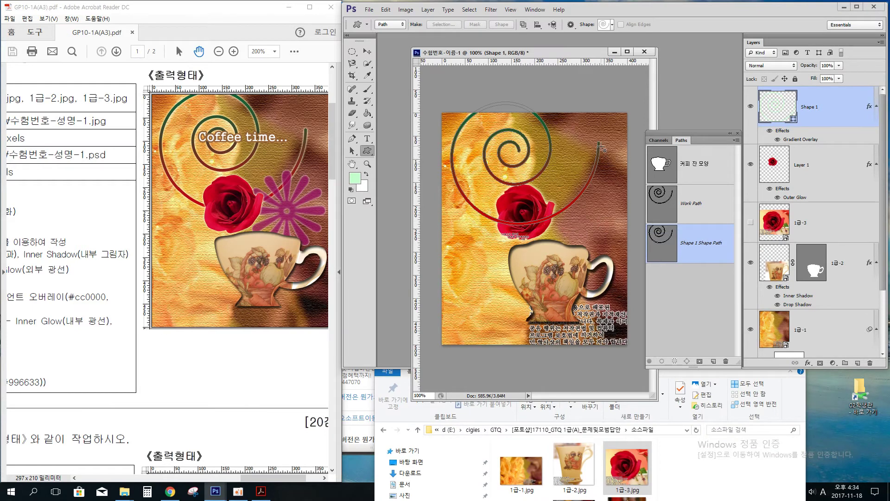
click(705, 312)
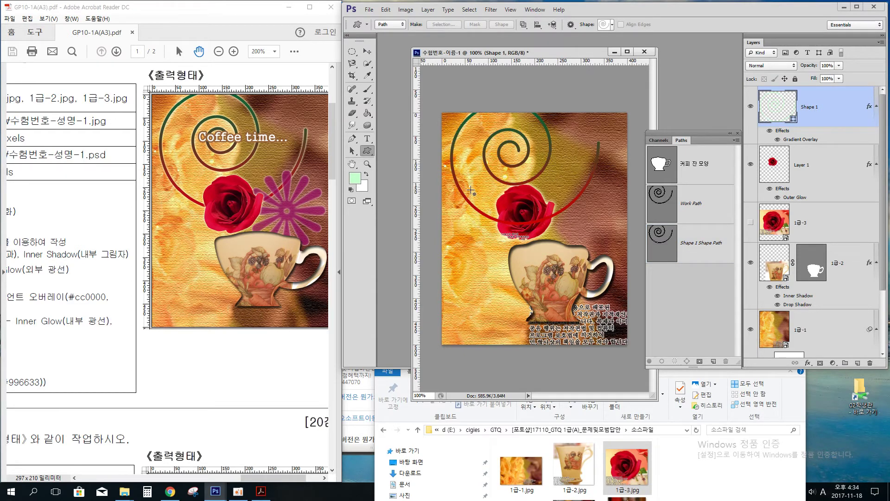
Step: Add an Outer Glow to the Shape 1 spiral layer following the PDF conditions, comparing the glow with the sample image
drag(38, 359, 207, 321)
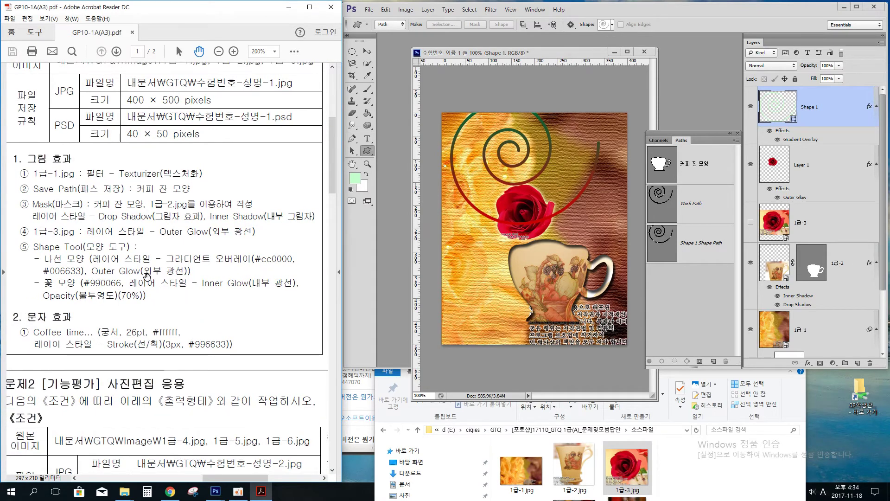
drag(188, 284, 173, 299)
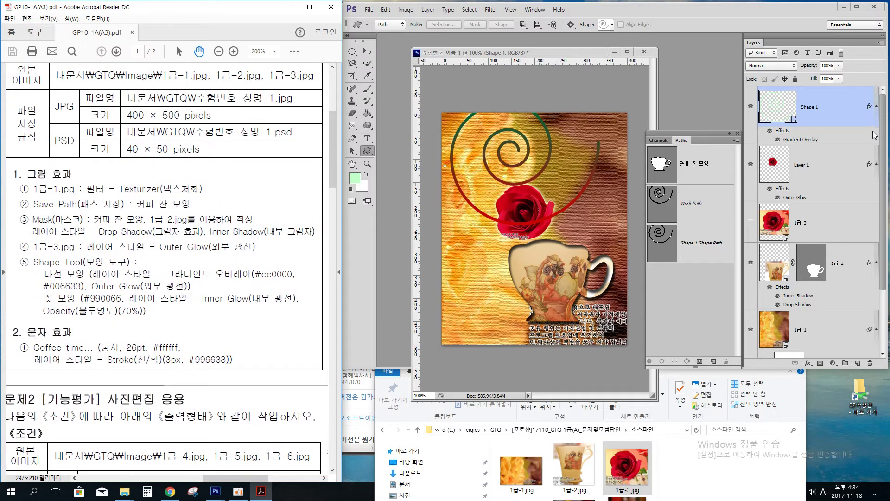
right_click(820, 109)
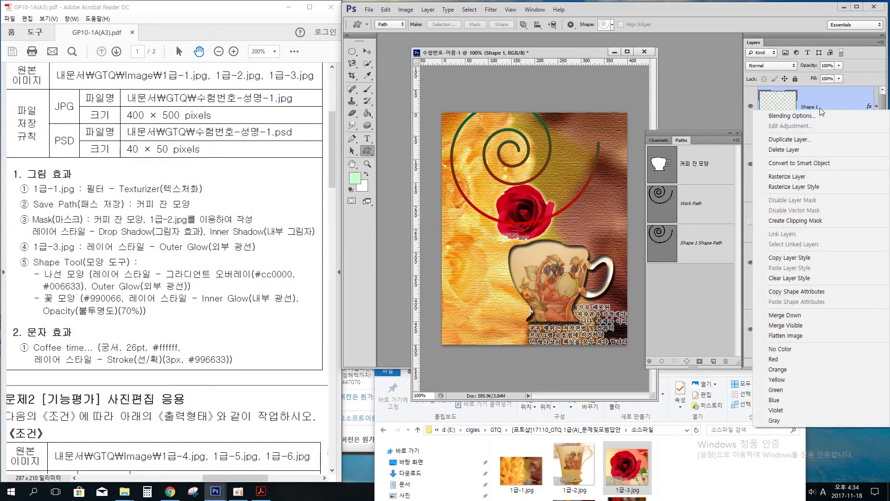
click(820, 113)
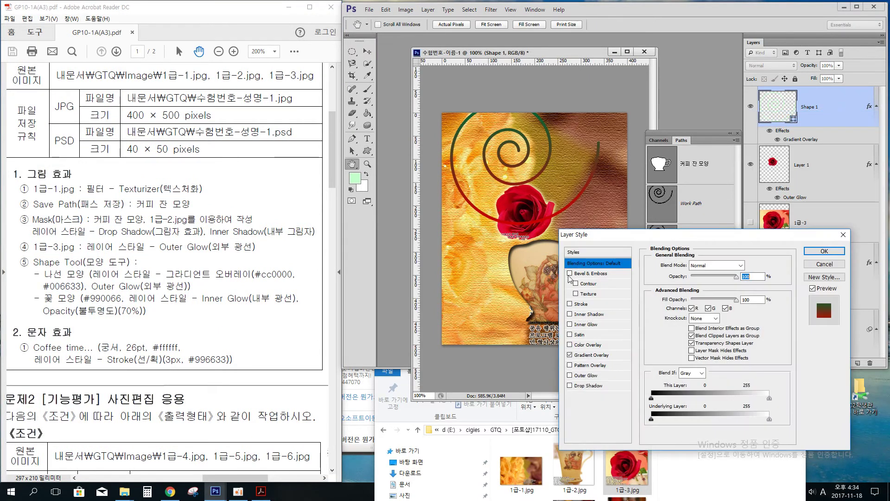
click(570, 376)
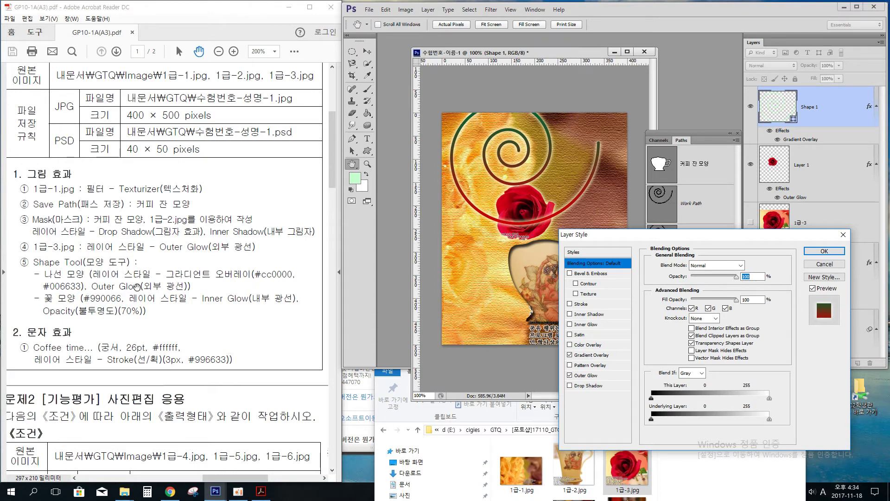
drag(253, 286, 119, 281)
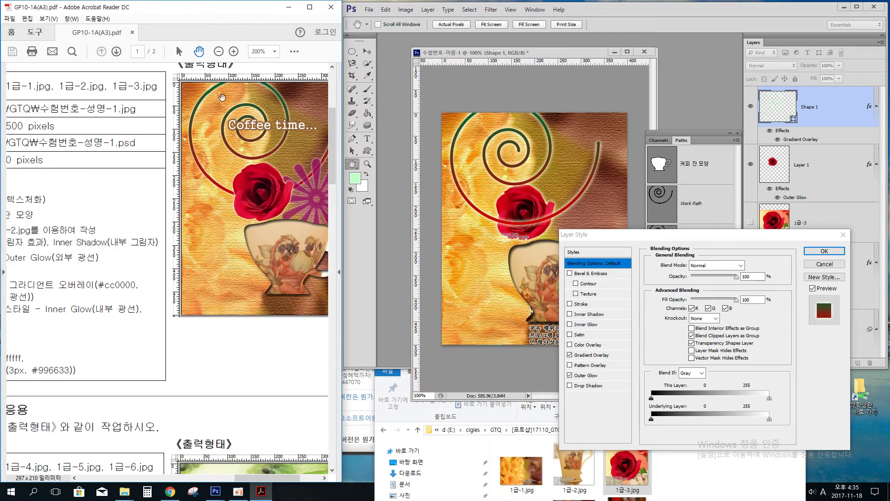
drag(253, 184, 218, 246)
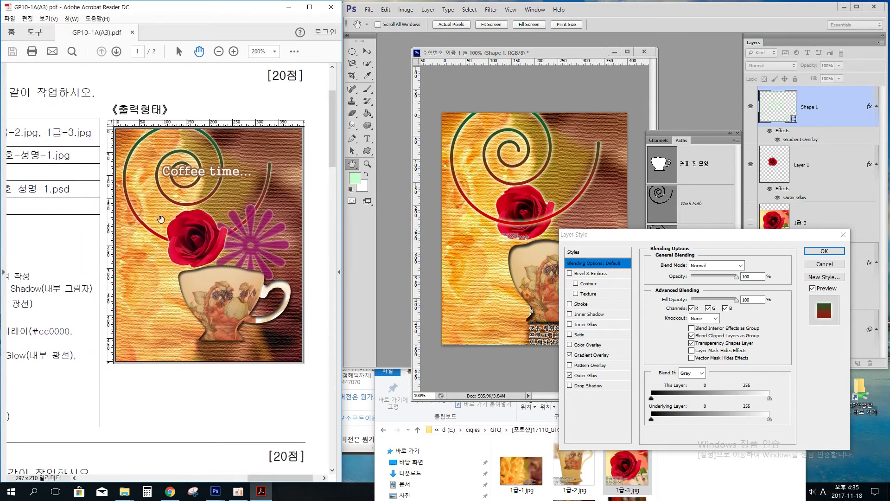
mouse_move(121, 324)
mouse_down()
mouse_move(151, 323)
mouse_move(136, 314)
mouse_up()
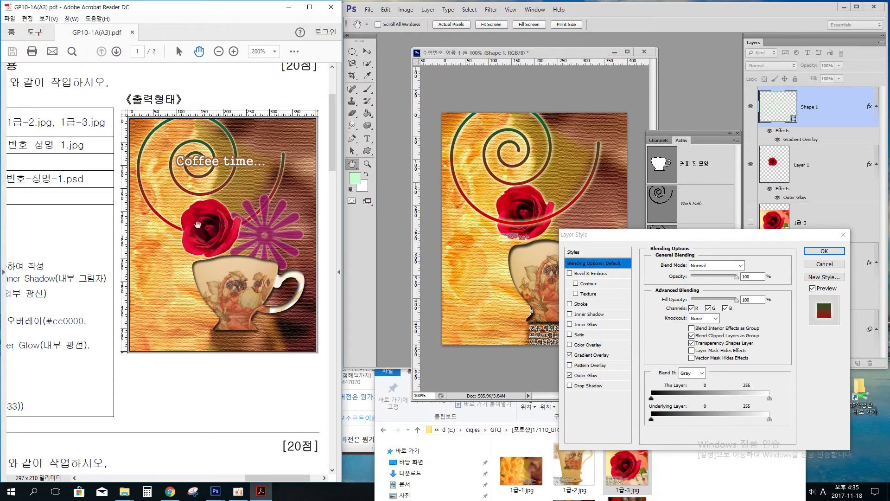
click(824, 252)
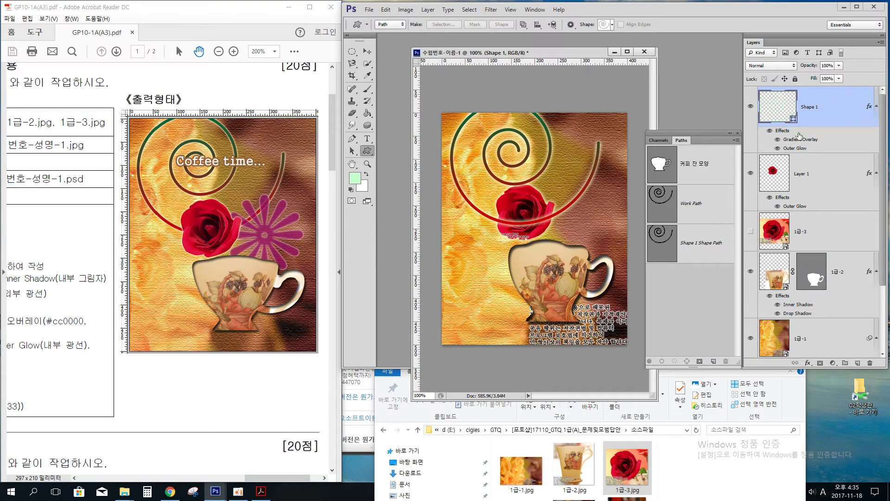
Step: Move the Shape 1 spiral layer directly below the rose's Layer 1 and keep the spiral layer selected
drag(784, 113, 794, 217)
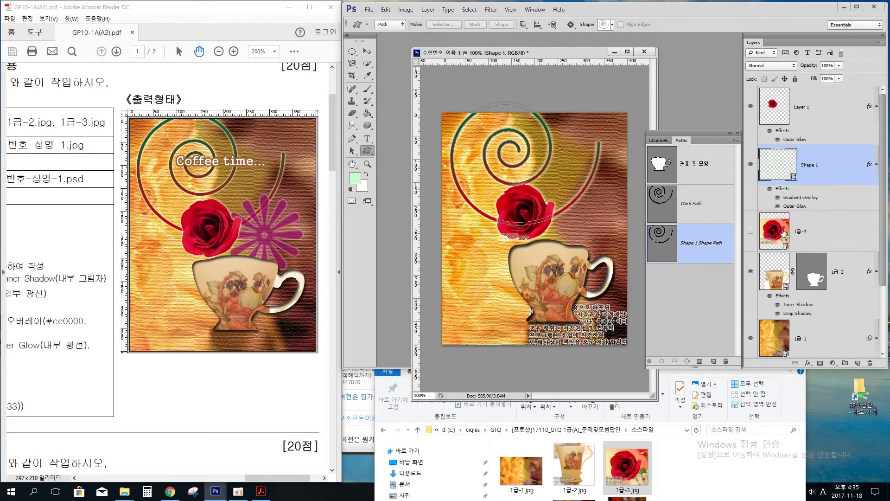
click(721, 303)
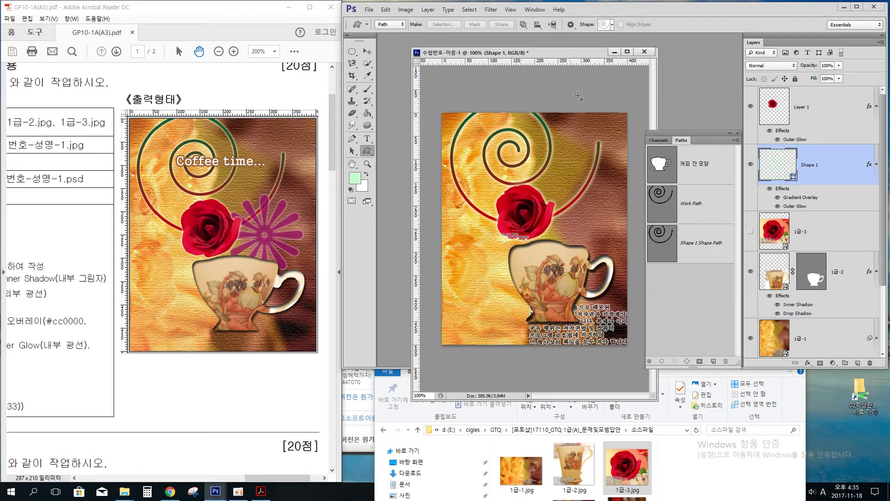
click(824, 108)
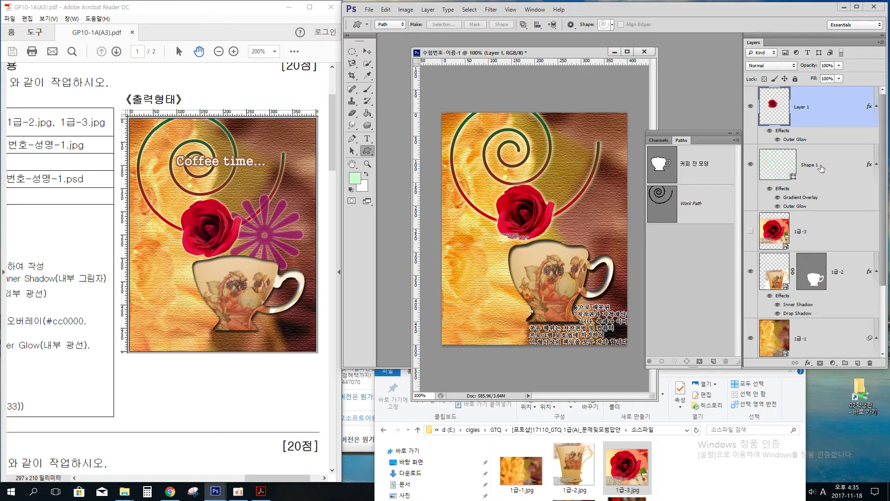
click(770, 171)
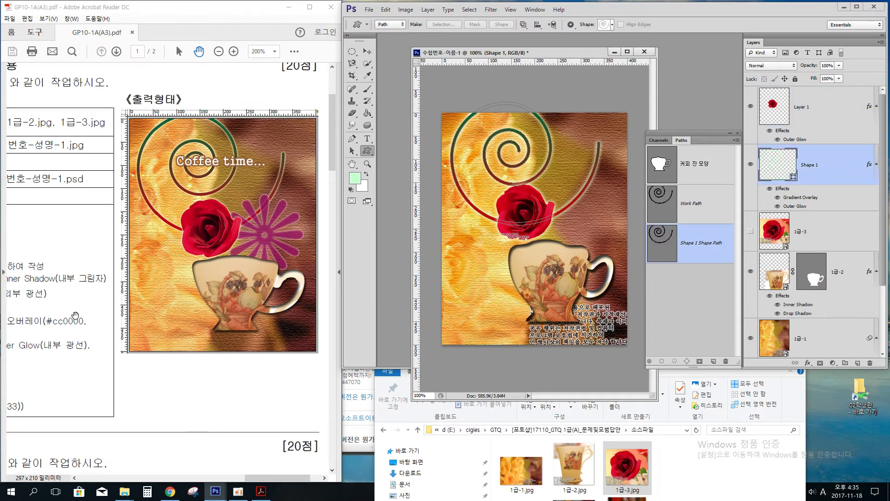
Step: Check the flower shape in the PDF's conditions and sample image, and choose the matching rounded-petal flower for the Custom Shape tool
drag(75, 316, 269, 280)
drag(207, 303, 32, 286)
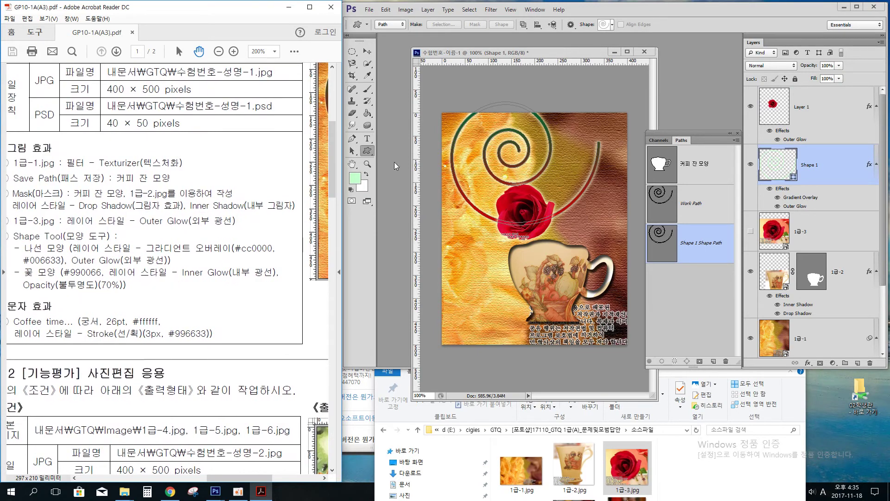
click(368, 150)
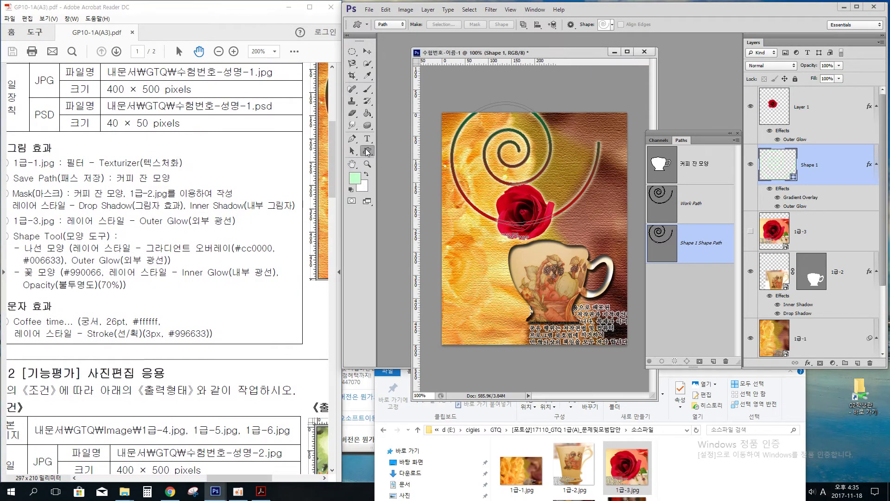
click(613, 25)
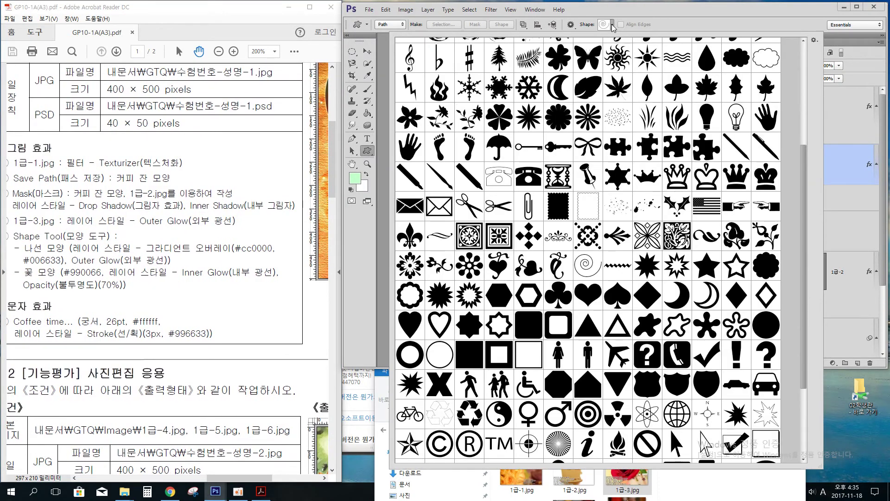
click(588, 120)
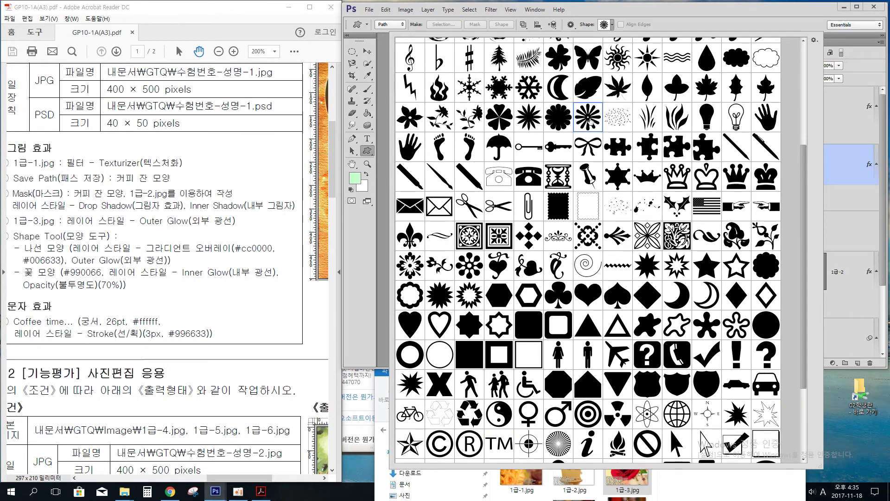
drag(290, 265, 93, 276)
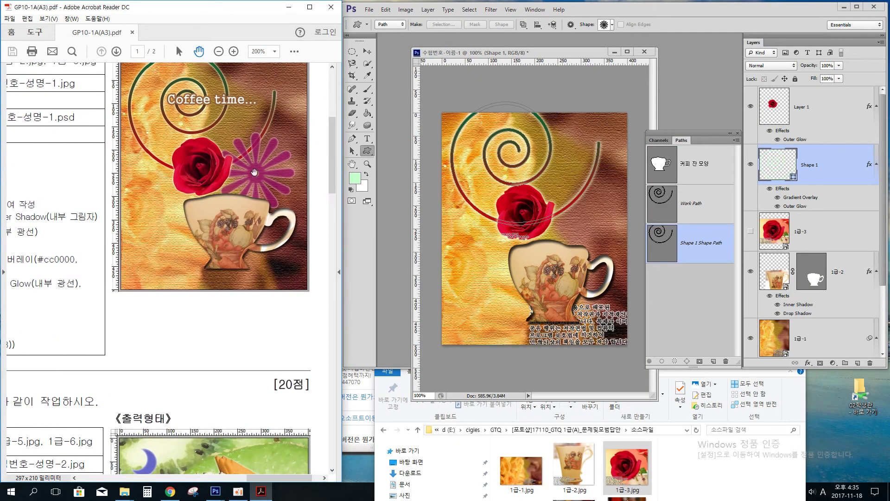
click(559, 42)
click(613, 27)
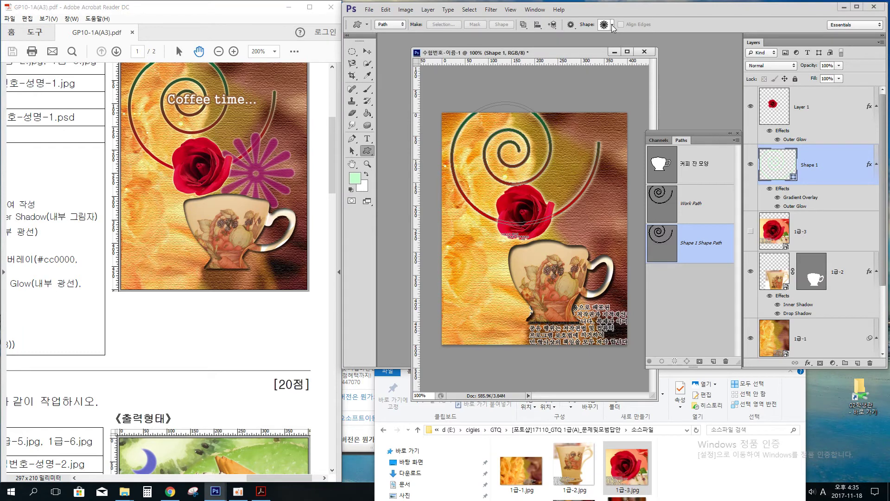
click(613, 28)
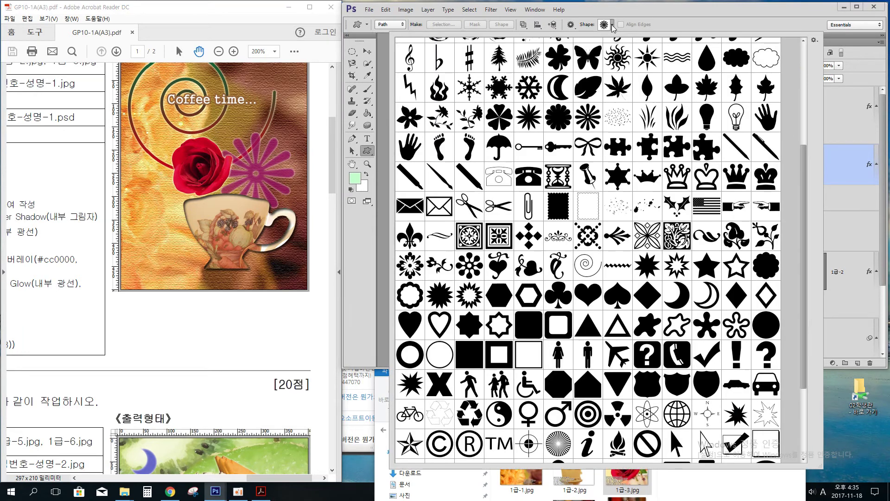
click(589, 118)
double_click(589, 118)
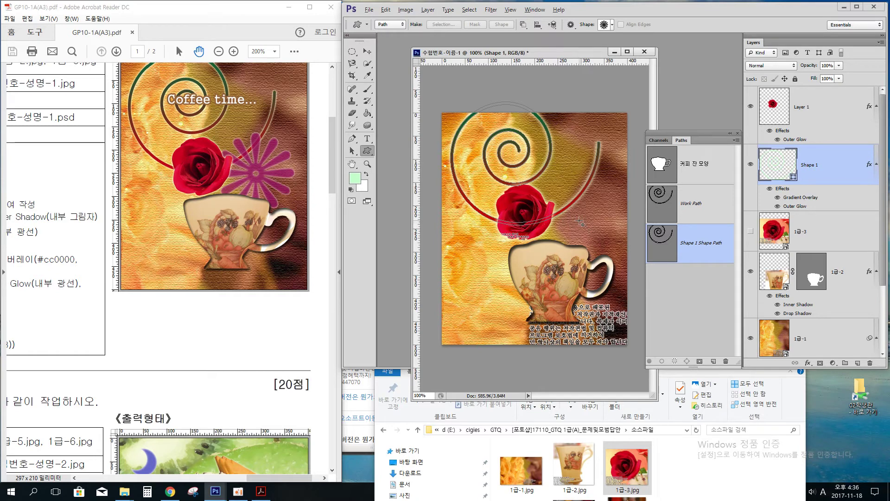
Step: With the spiral's shape path deselected, draw a flower path beside the rose above the cup and convert it to a shape layer
drag(580, 222, 619, 255)
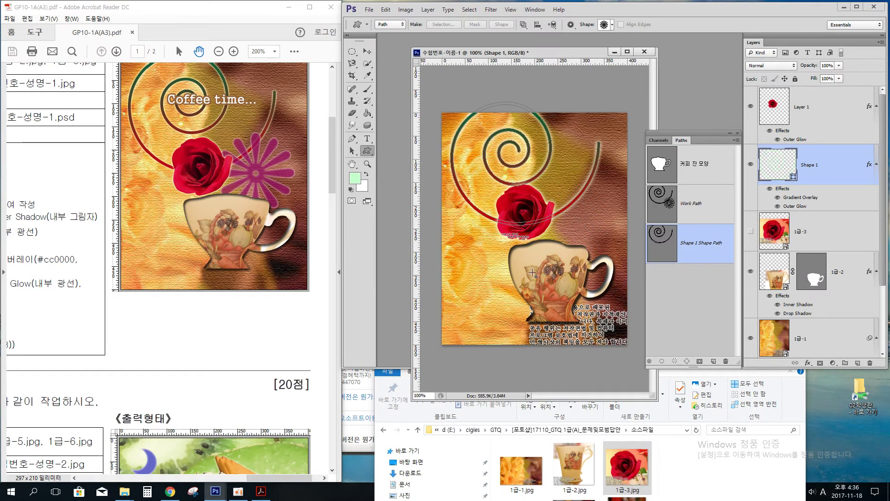
key(ctrl+z)
click(701, 297)
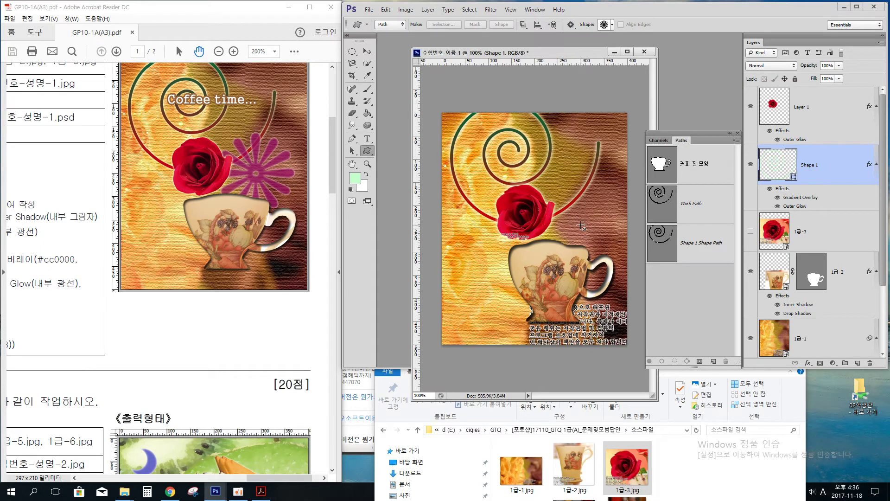
drag(583, 226, 623, 263)
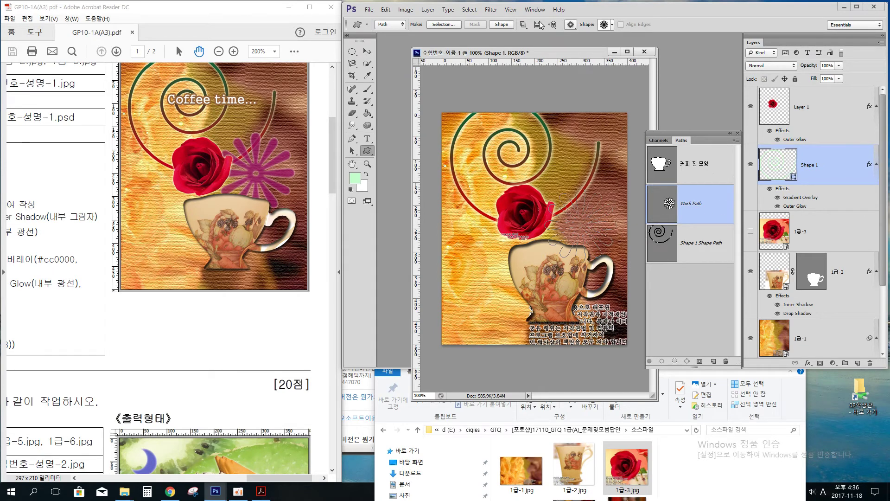
click(502, 25)
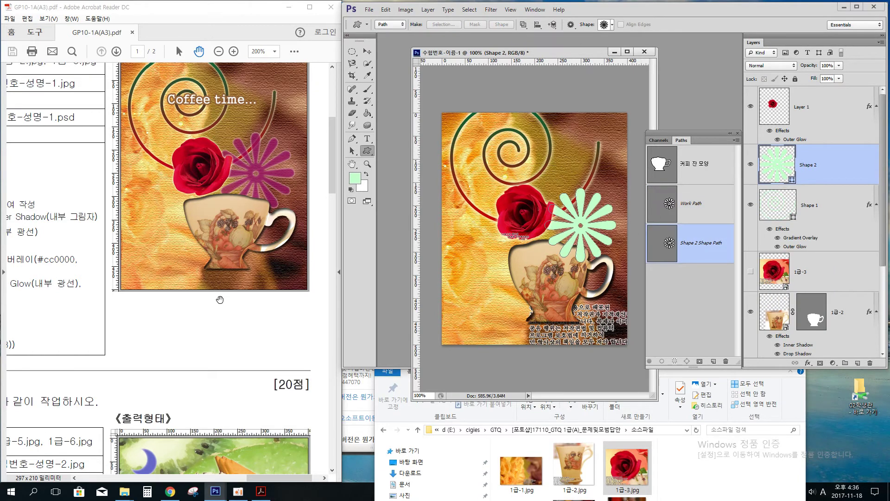
Step: Consult the flower shape's conditions in the PDF and deselect the flower's shape path
drag(113, 318, 263, 271)
drag(121, 279, 156, 297)
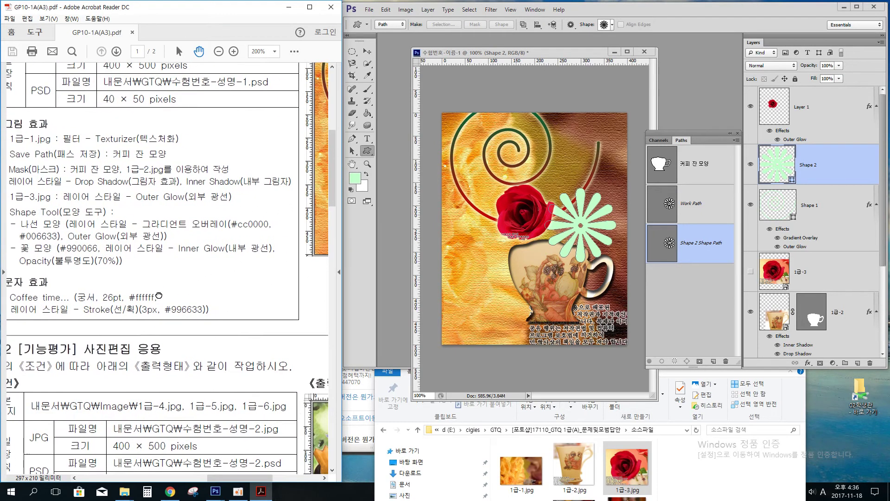
click(697, 302)
click(700, 279)
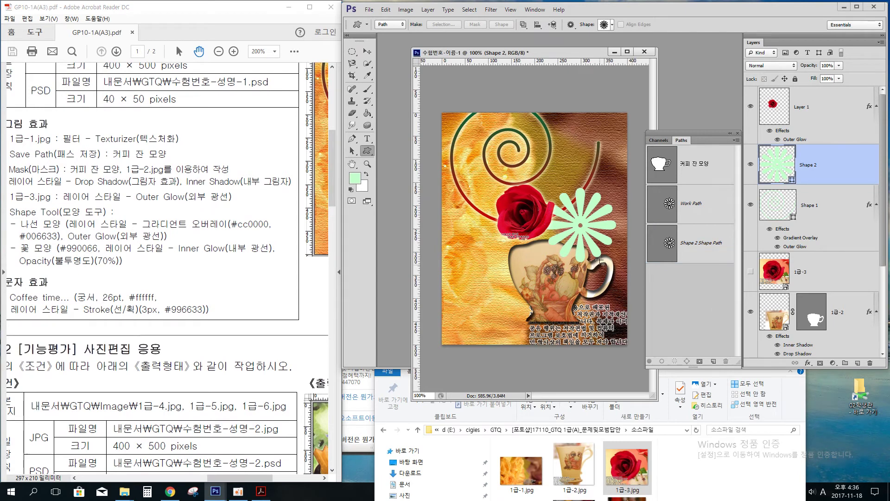
Step: Set the Shape 2 flower's fill color to #990066 as listed in the PDF conditions
click(134, 264)
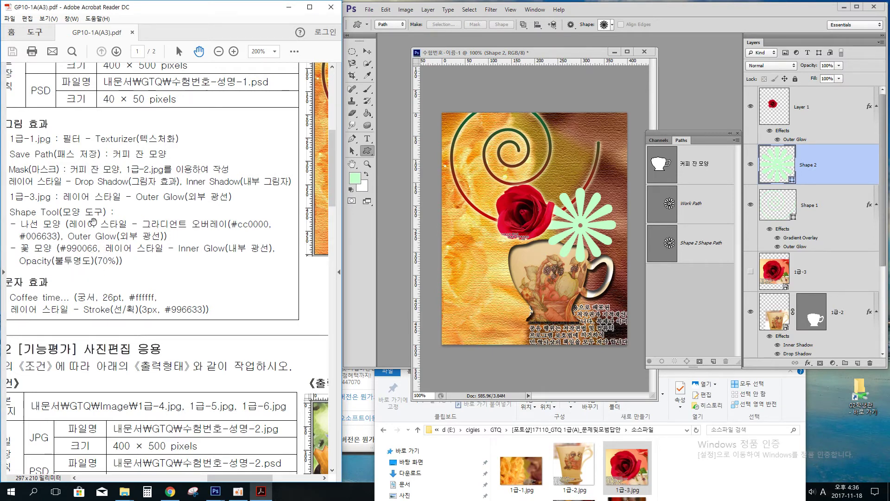
click(832, 171)
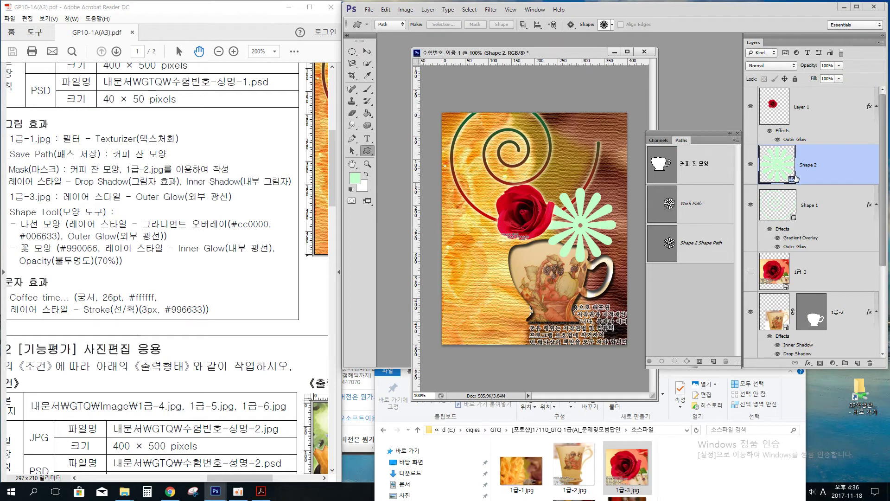
double_click(779, 167)
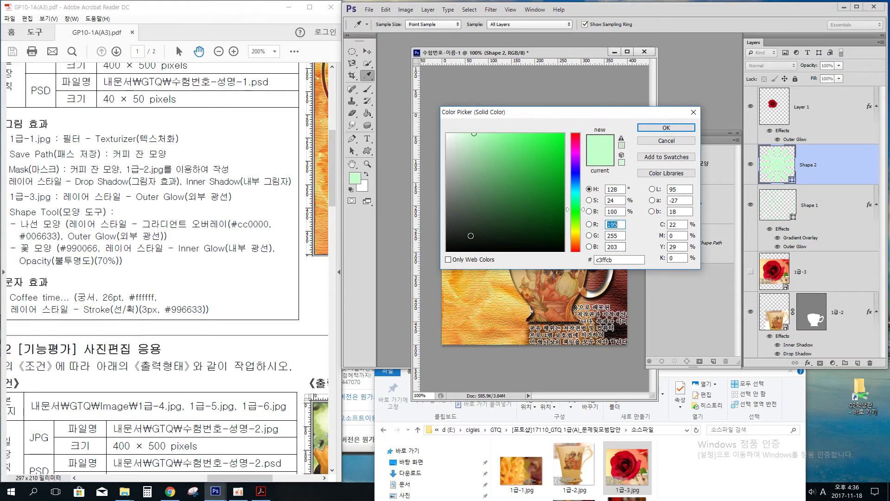
key(Tab)
key(Tab)
key(Tab)
key(Tab)
key(Tab)
key(Tab)
text(990066)
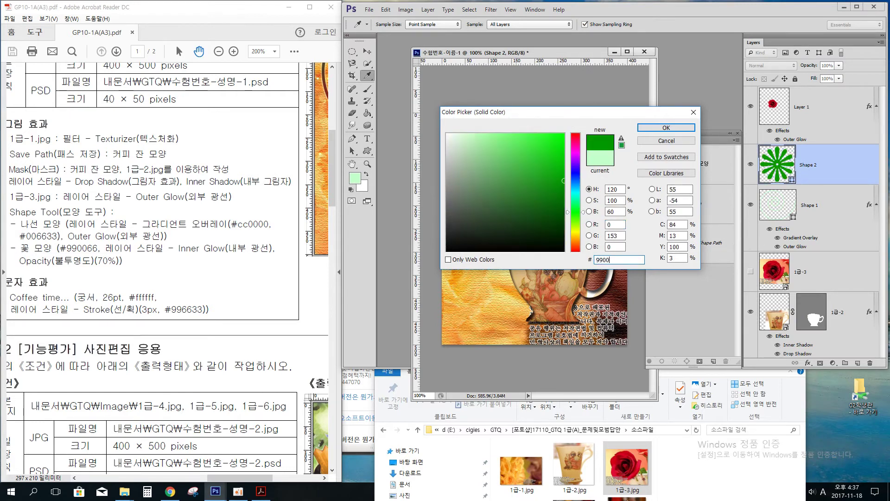
click(666, 127)
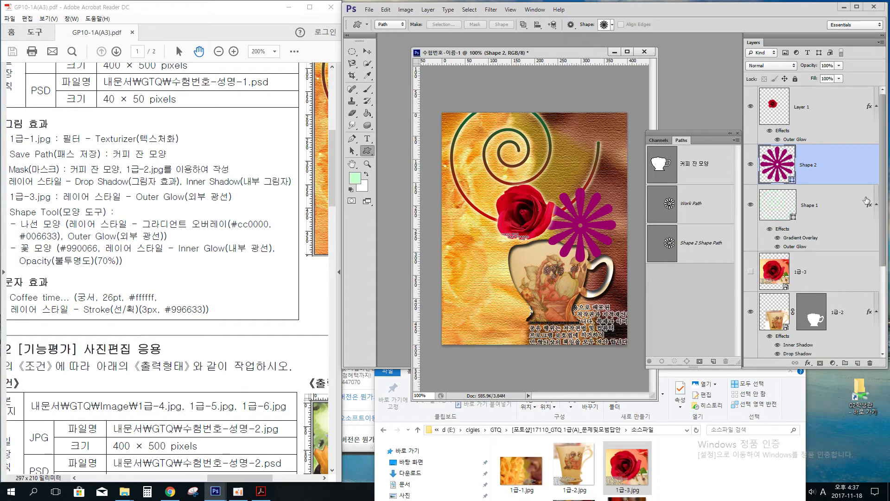
Step: Add an Inner Glow to the Shape 2 flower layer, reducing its size to match the PDF's sample image
right_click(815, 166)
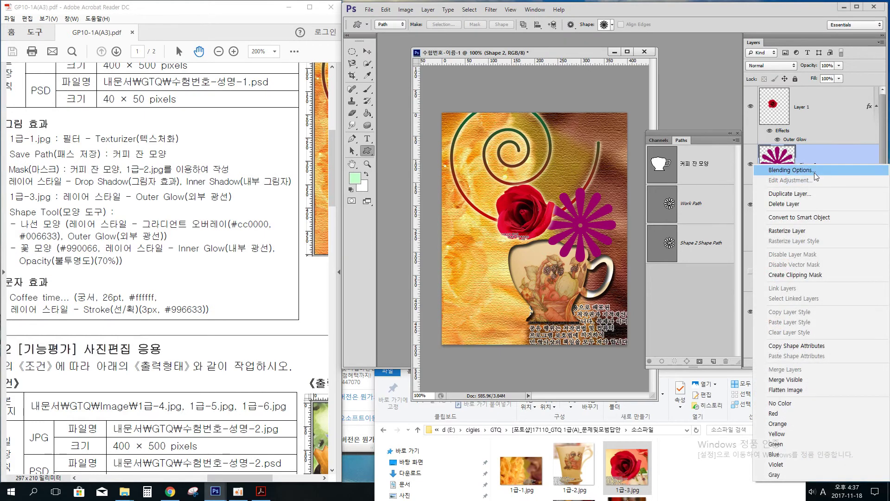
click(810, 171)
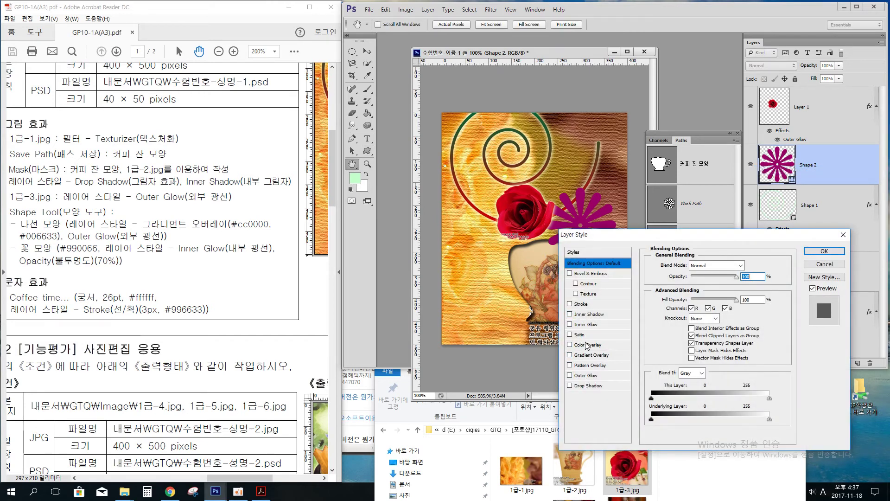
click(586, 326)
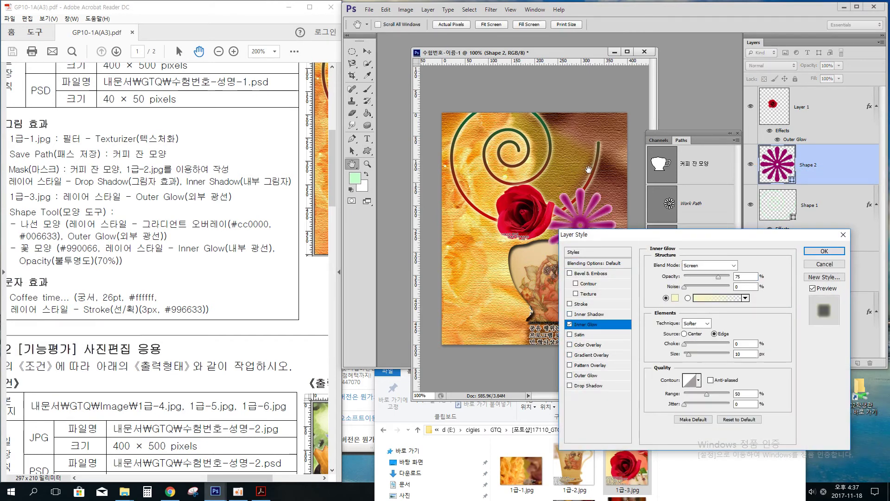
drag(315, 128, 204, 240)
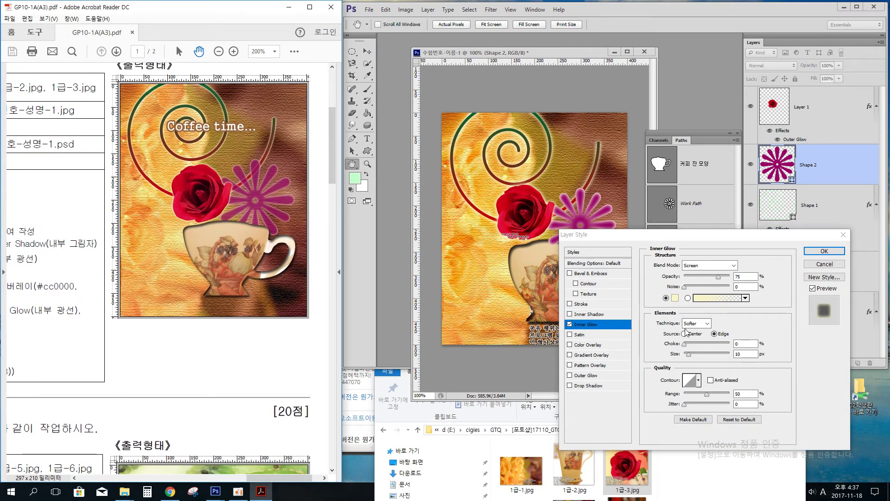
click(687, 358)
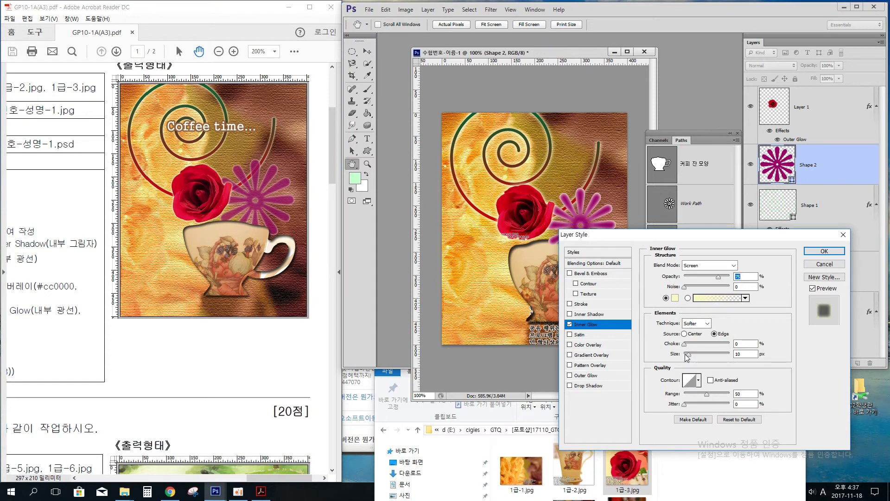
drag(687, 355, 686, 354)
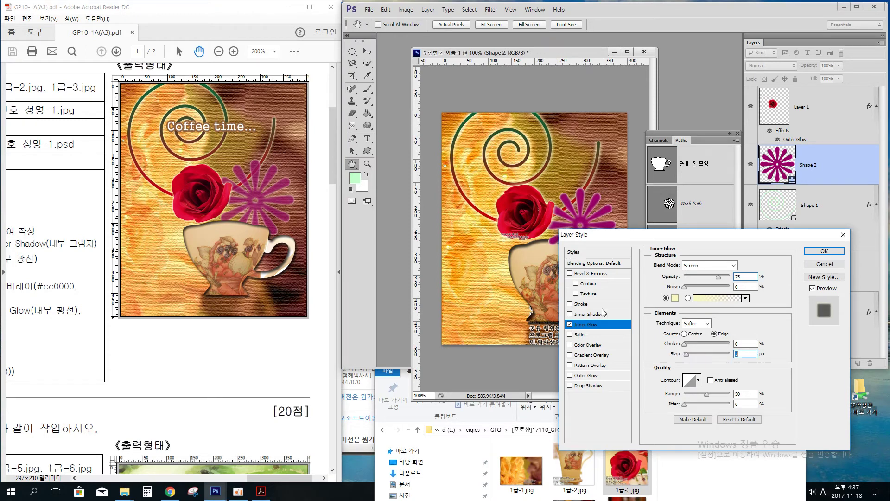
click(836, 253)
Step: Set the Shape 2 flower layer's opacity to 70% following the PDF conditions
click(214, 246)
scroll(215, 246, left, 5)
scroll(165, 268, down, 3)
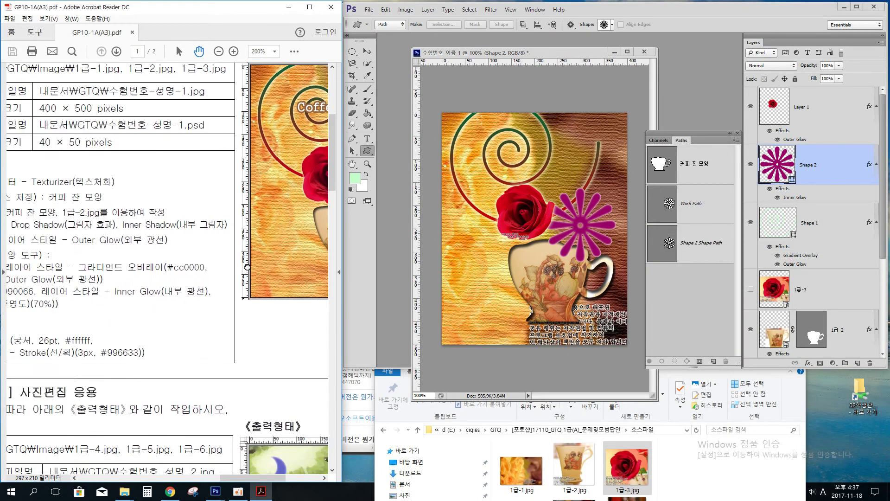
scroll(165, 268, up, 1)
scroll(164, 268, left, 1)
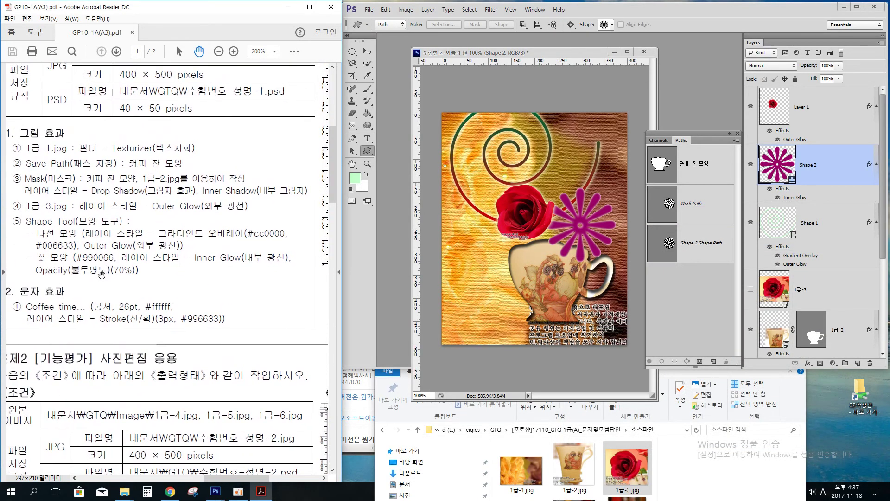
click(831, 160)
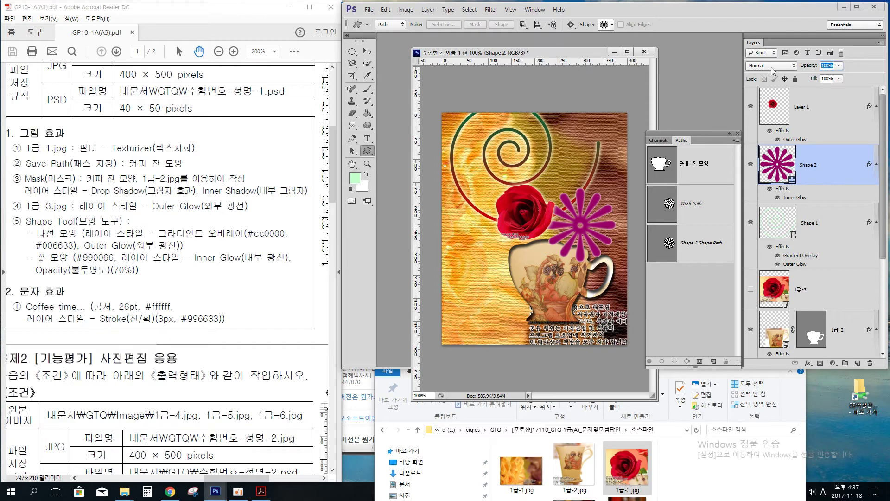
text(70)
key(Return)
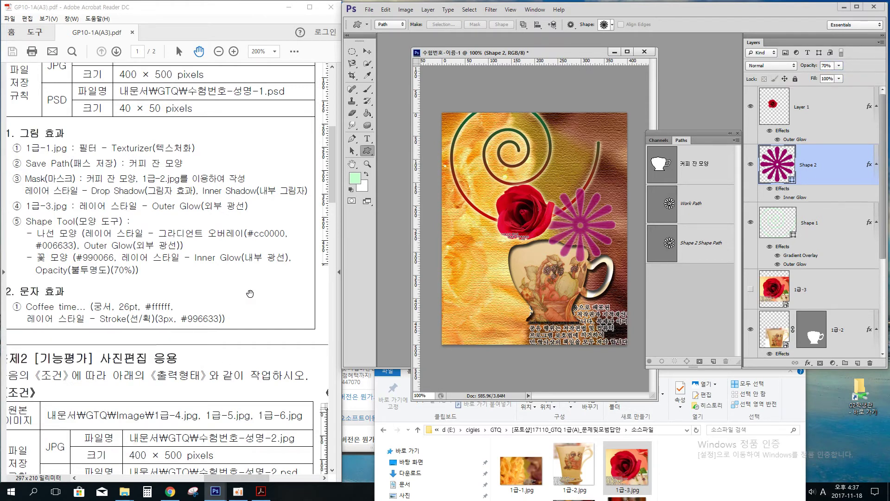
Step: Move the Shape 2 flower layer directly below the cup's 1급-2 layer to match the sample image, and select the Shape 1 spiral layer
drag(247, 277, 105, 274)
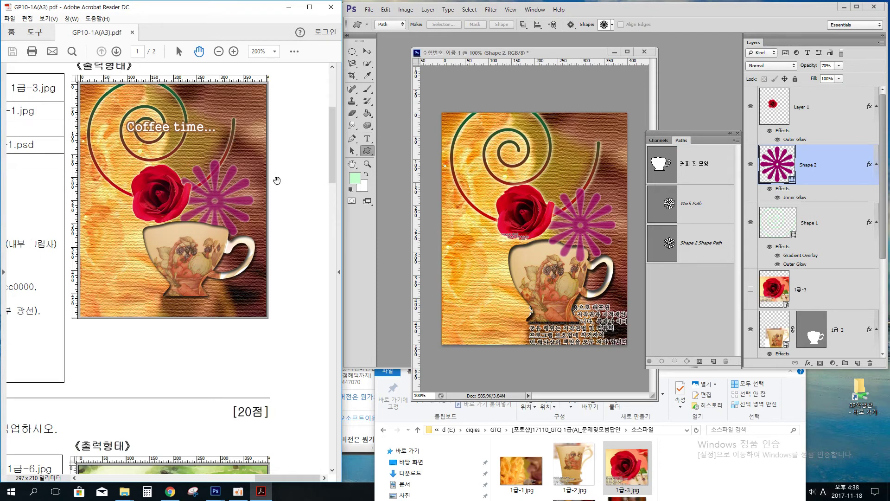
scroll(823, 154, down, 1)
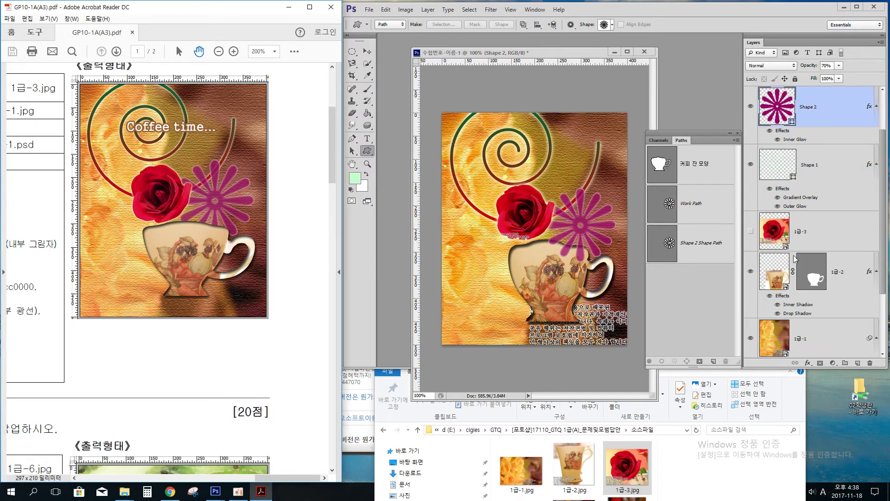
click(811, 106)
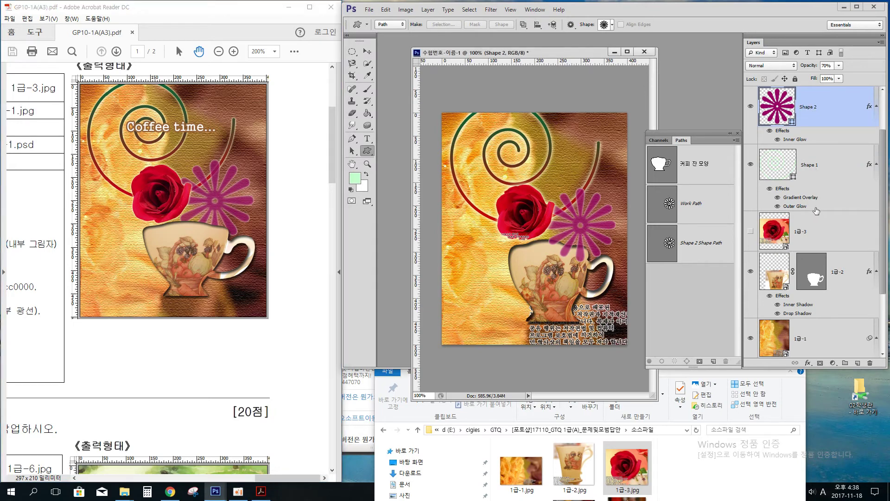
drag(819, 112, 833, 308)
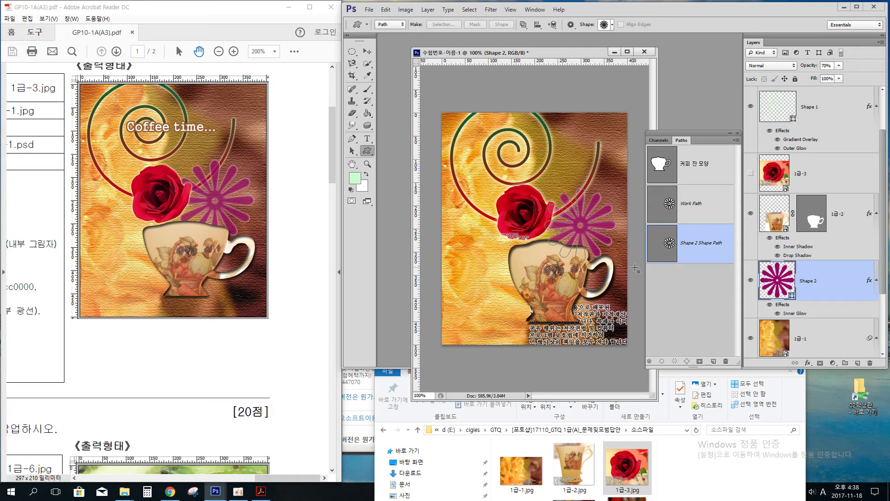
click(684, 282)
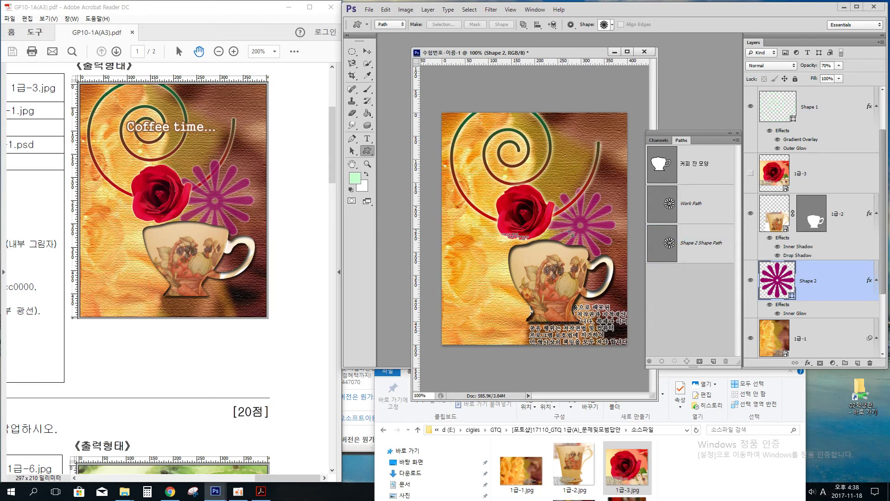
click(816, 114)
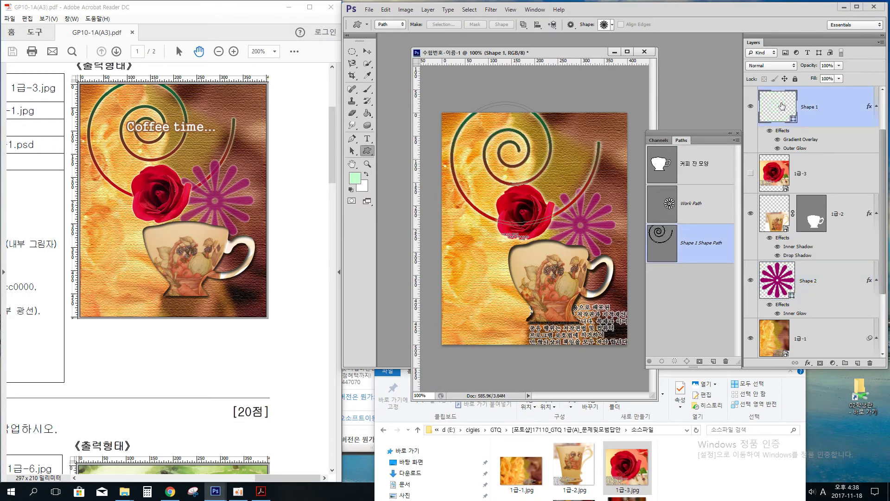
Step: Move the Shape 1 spiral layer directly below the Shape 2 flower layer and deselect its shape path
drag(783, 107, 793, 316)
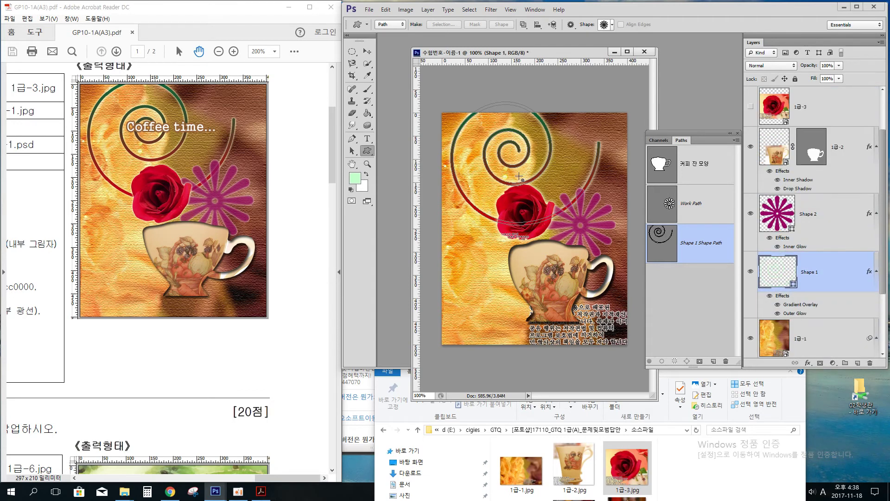
click(698, 283)
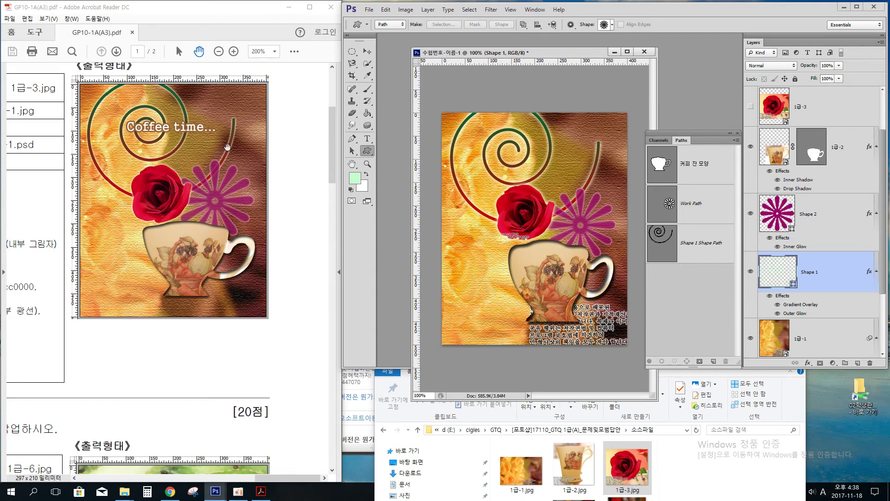
Step: Add the text "Coffee time..." over the spiral, following the PDF's sample image and text conditions
drag(55, 312, 274, 288)
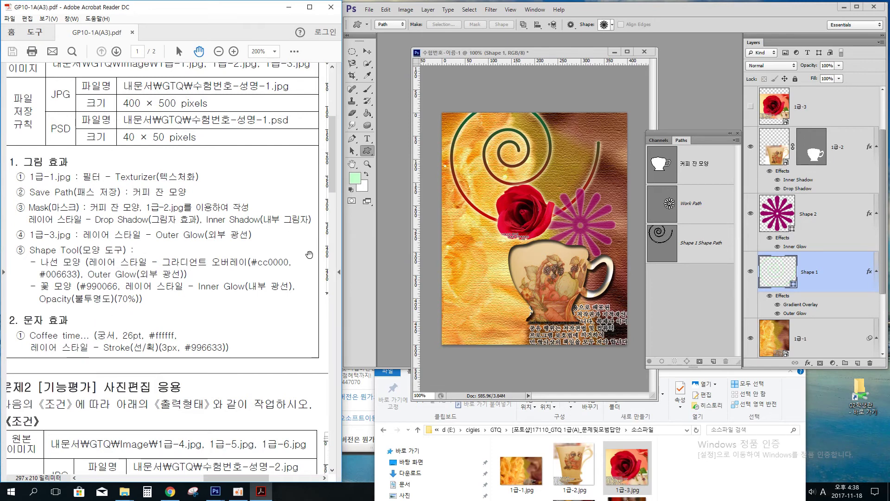
scroll(273, 310, right, 5)
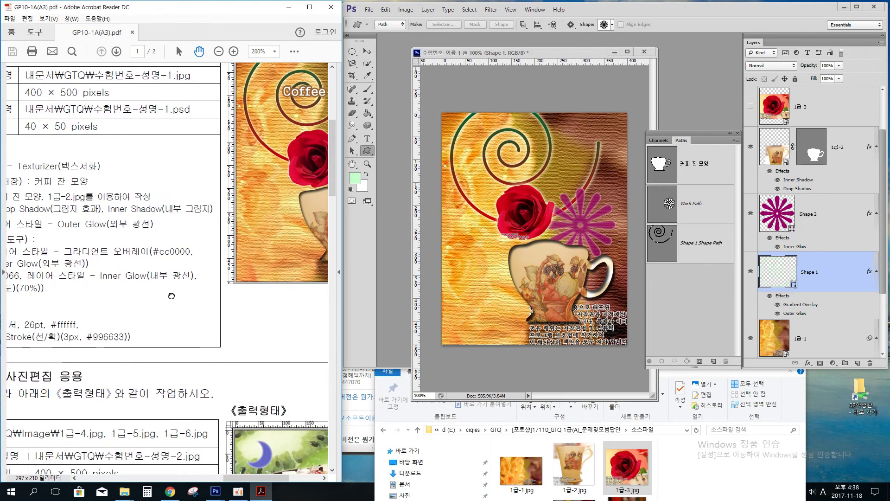
scroll(243, 221, right, 1)
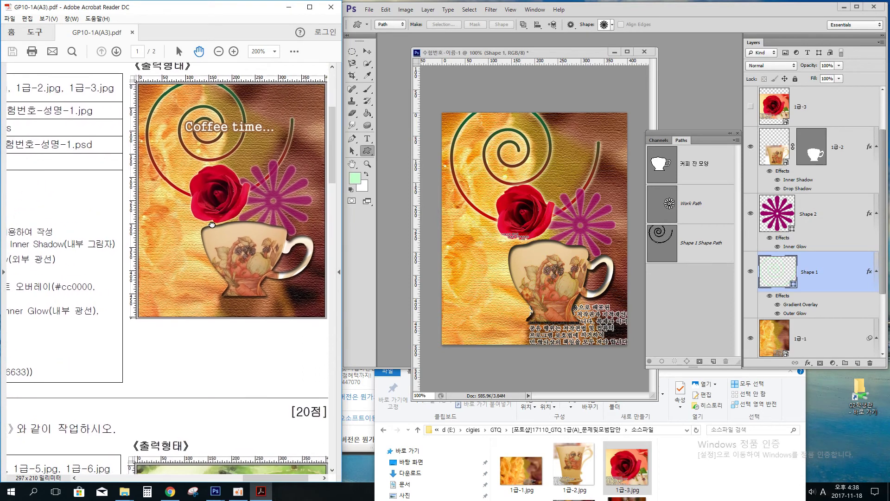
click(368, 143)
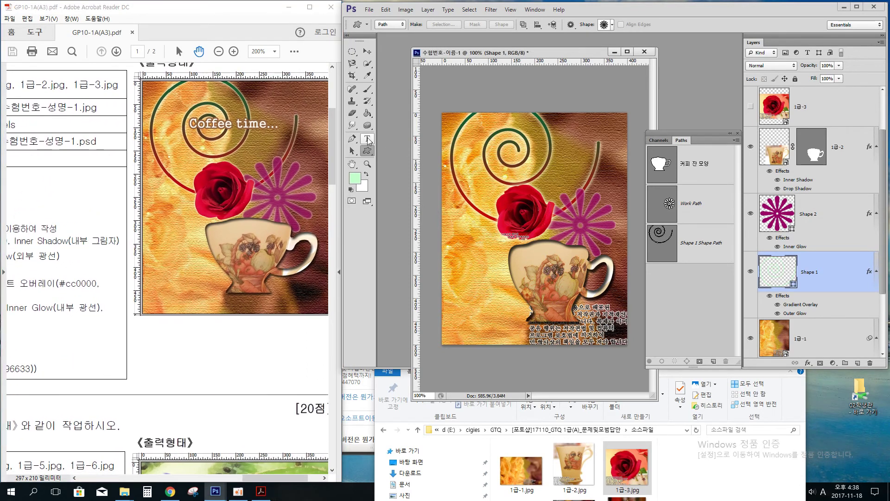
click(366, 138)
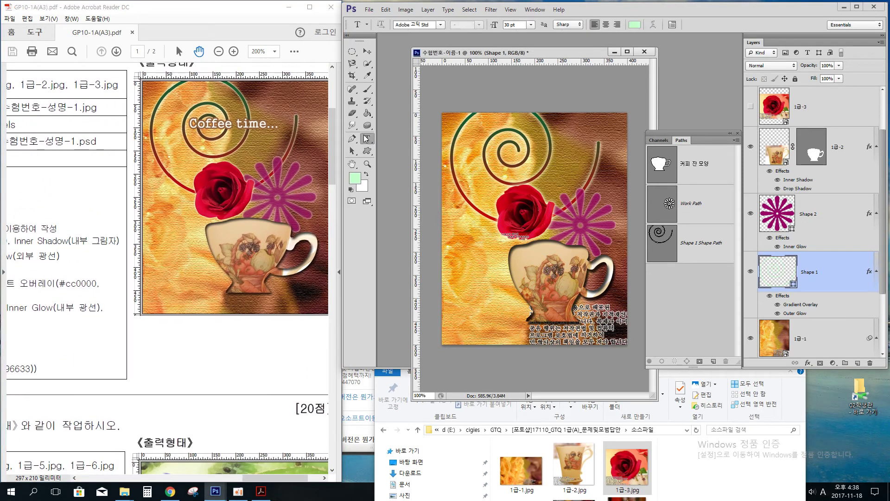
click(493, 155)
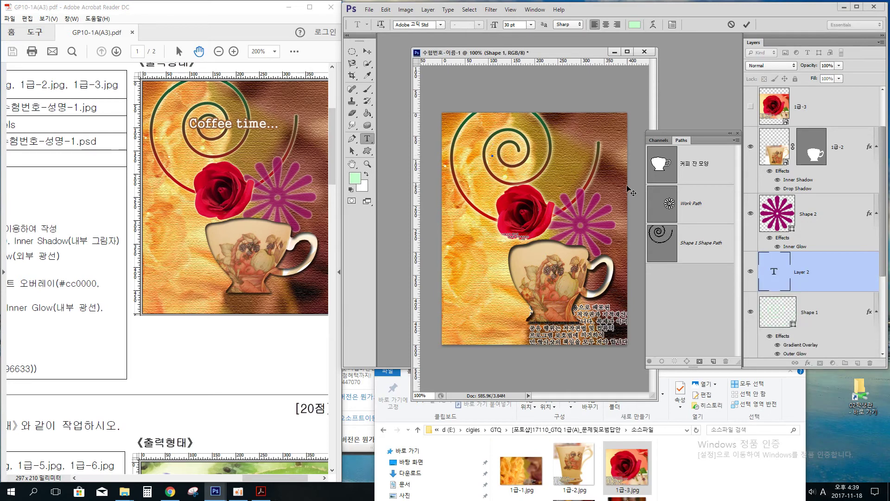
text(Co)
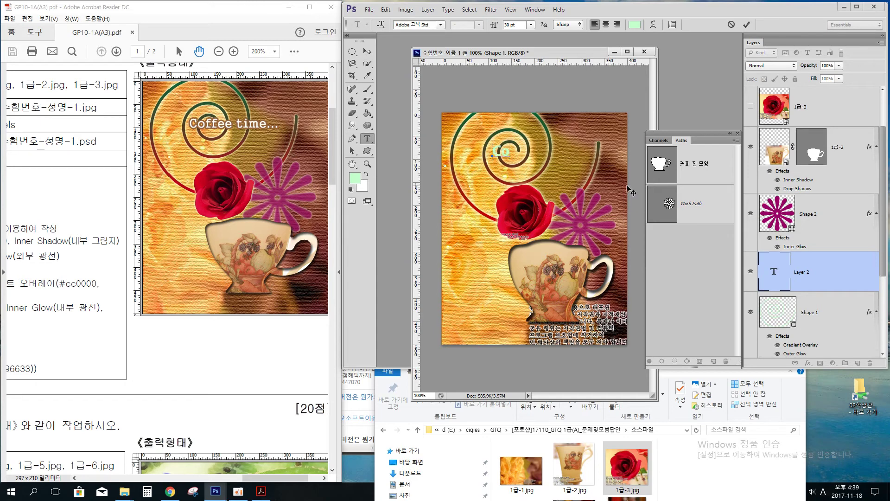
text(ffee time...)
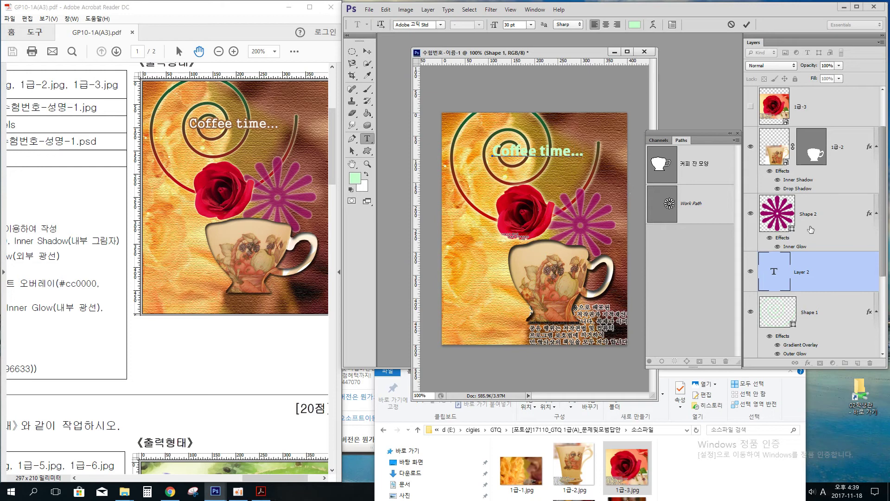
click(800, 282)
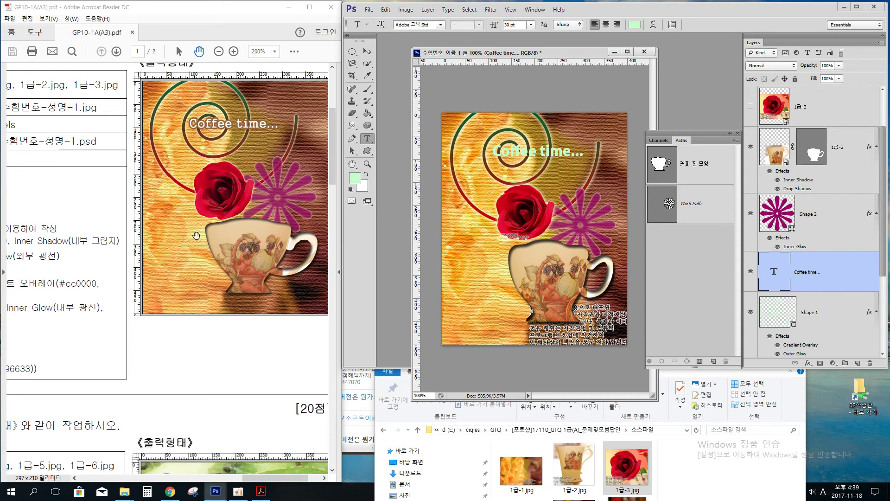
Step: Select all of the "Coffee time..." text and set its font to 궁서 as listed in the PDF
click(156, 350)
drag(156, 350, 165, 317)
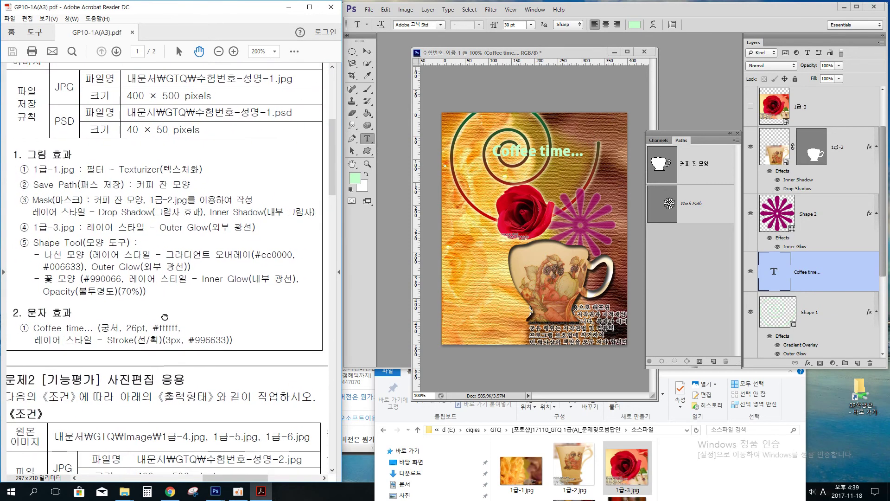
click(774, 273)
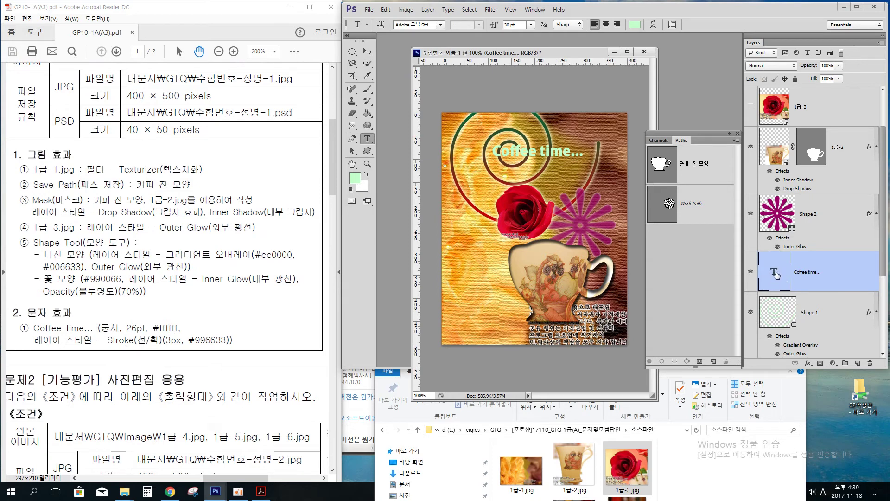
double_click(775, 274)
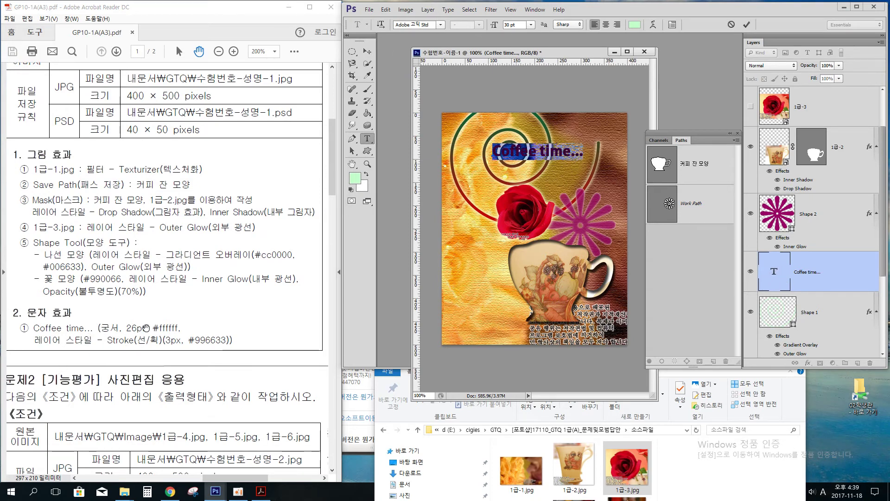
click(441, 26)
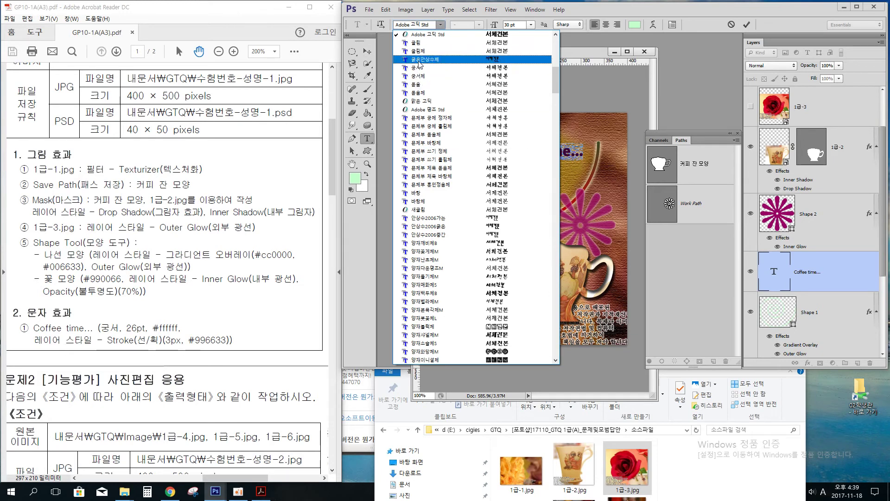
scroll(461, 134, up, 1)
scroll(461, 133, up, 3)
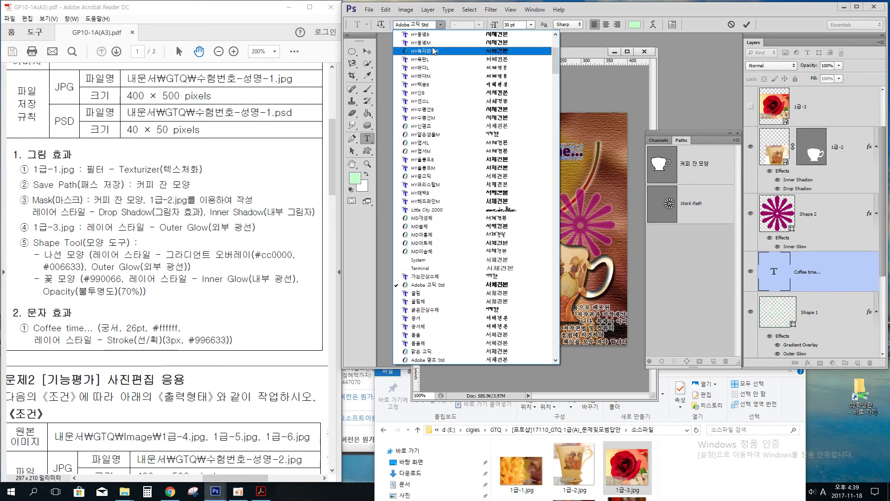
click(432, 24)
click(432, 24)
text(Fixedsys)
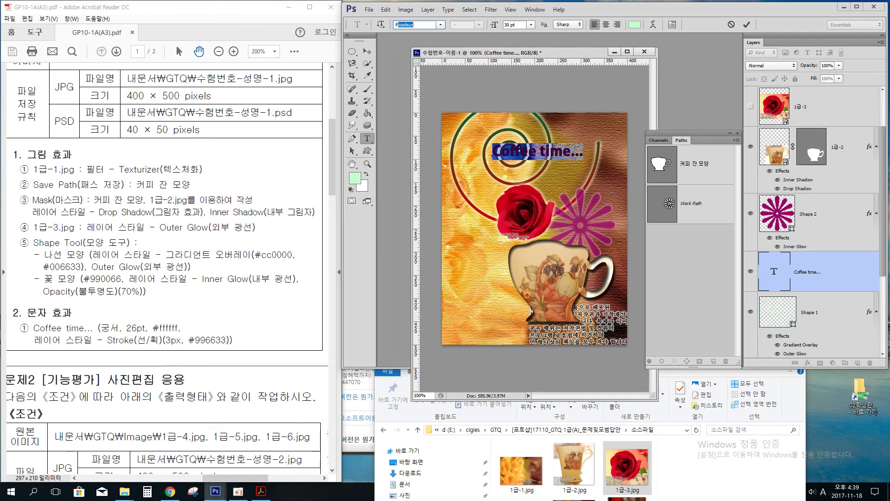
key(Return)
text(ㄱ)
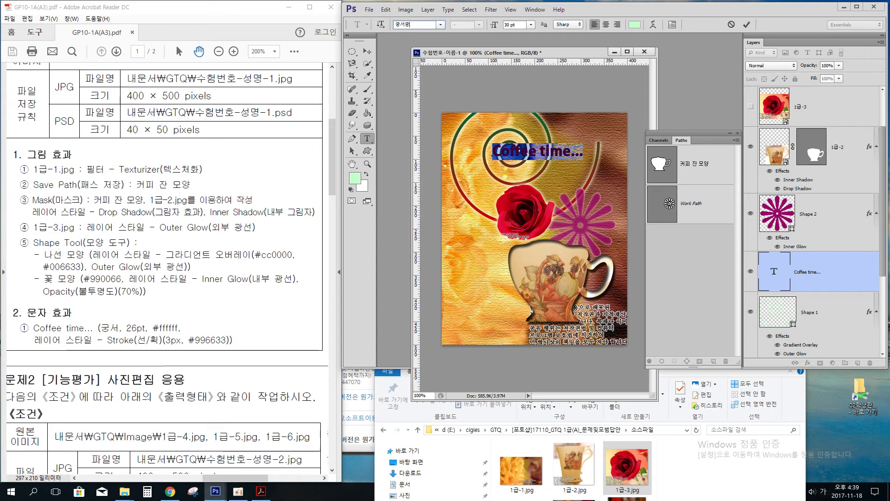
key(Return)
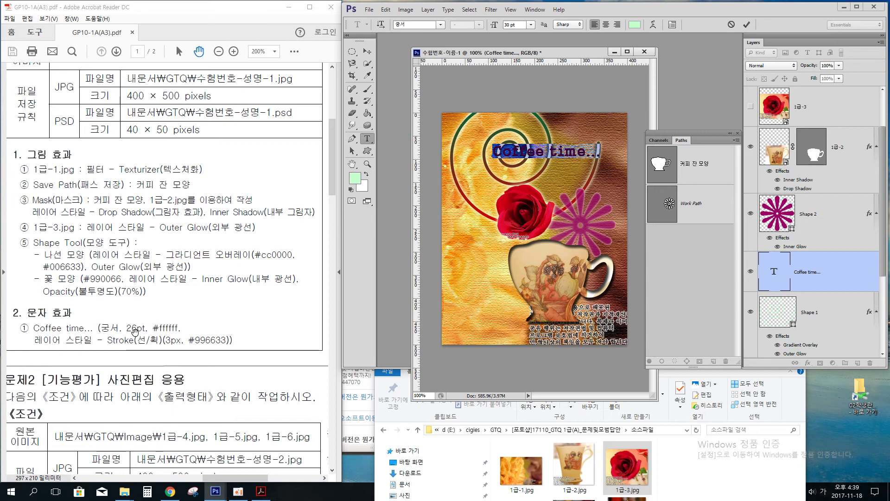
Step: Set the "Coffee time..." text size to 26 pt
click(519, 23)
text(26)
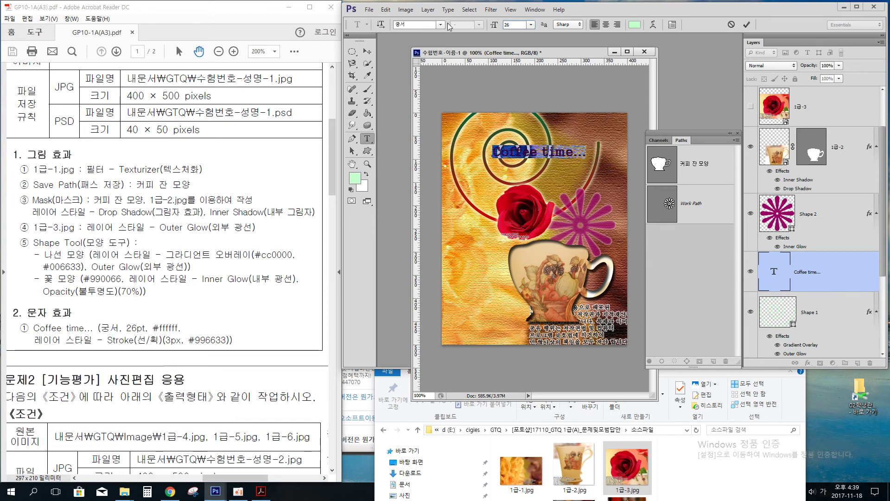
key(Return)
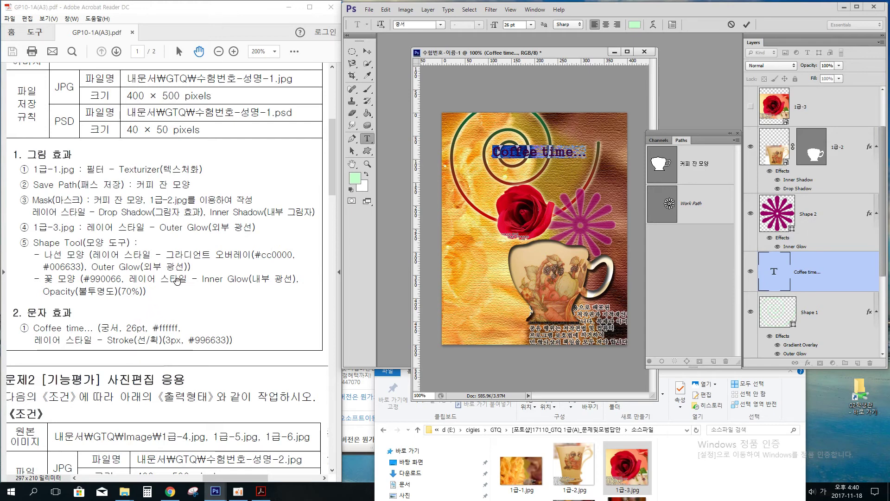
Step: Set the "Coffee time..." text color to #ffffff and commit the text edit
click(635, 25)
drag(627, 259, 518, 257)
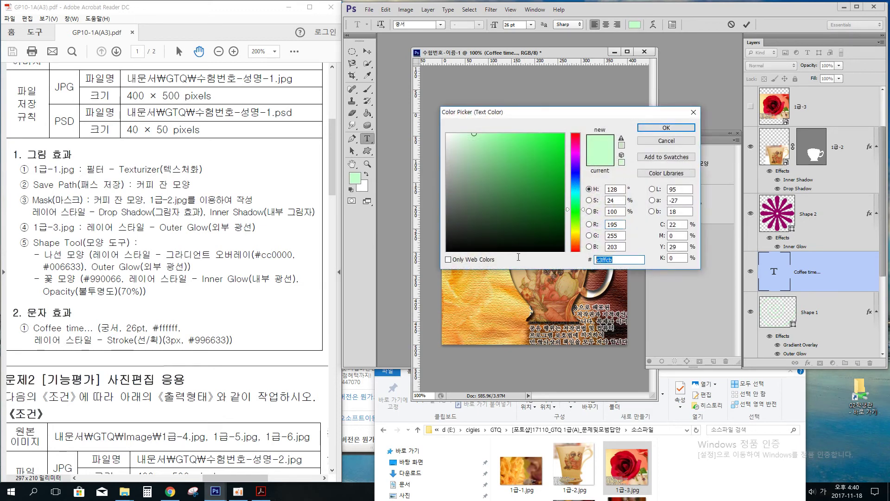
text(ㄹㄹㄹ)
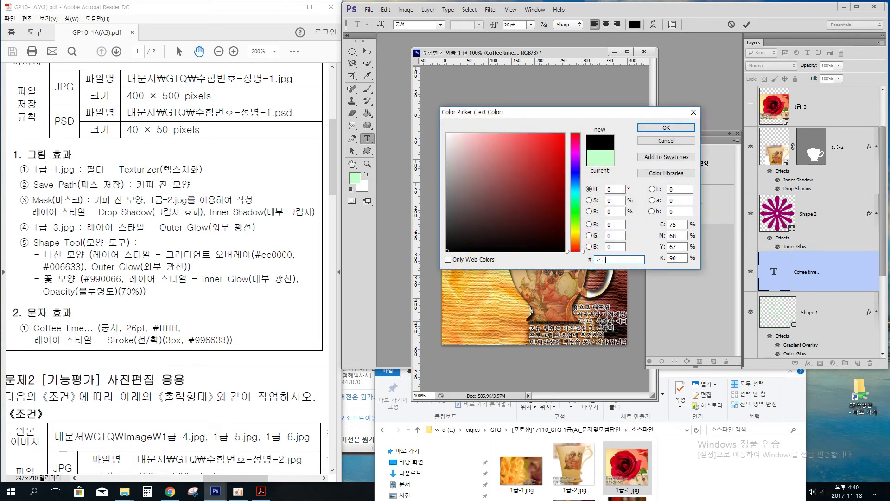
key(Hangul)
text(ff)
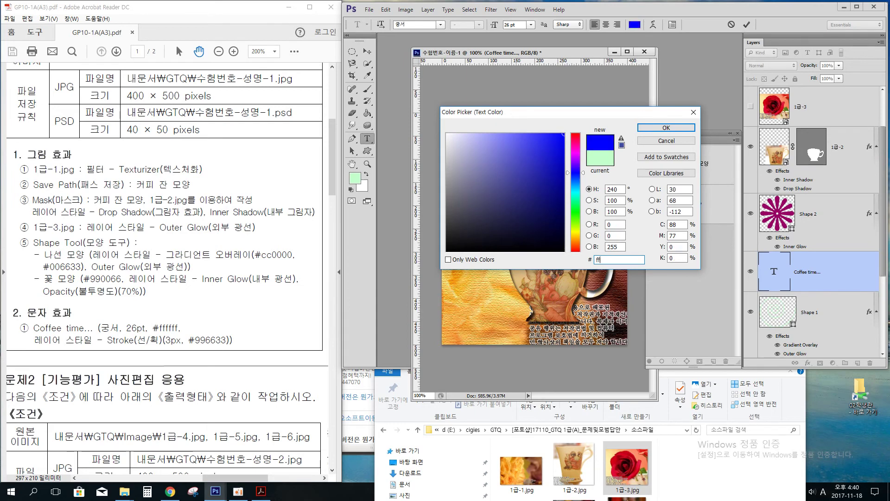
text(ffff)
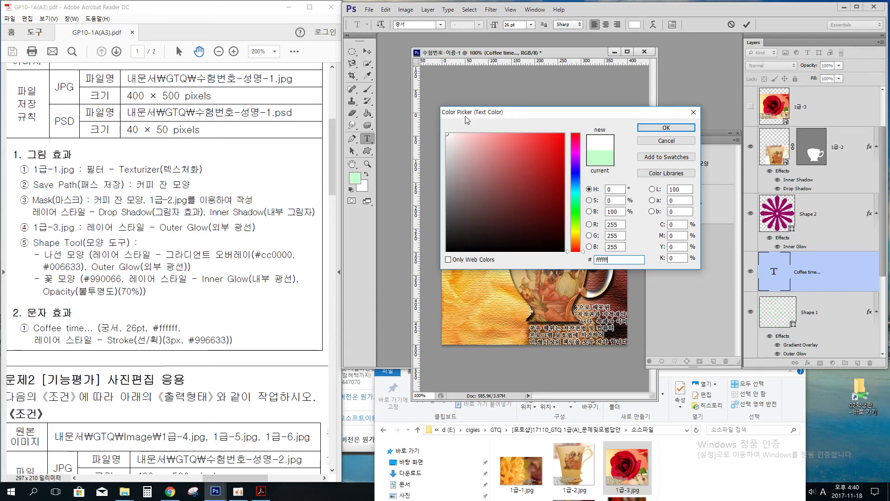
click(661, 128)
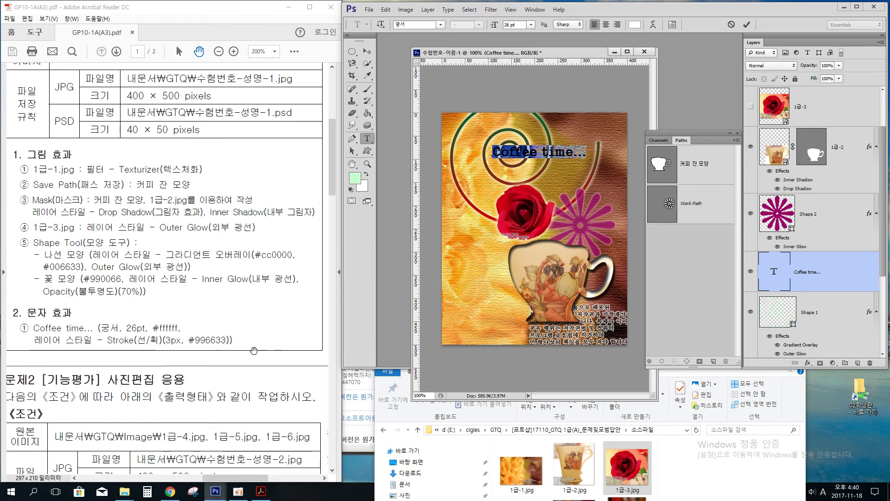
click(775, 273)
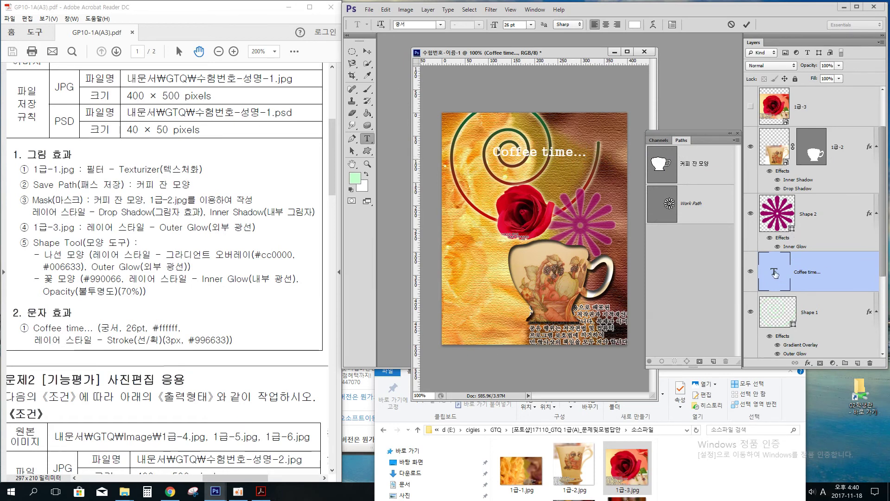
Step: Reposition the "Coffee time..." text slightly over the spiral to match its placement in the PDF's sample image
click(367, 51)
click(281, 155)
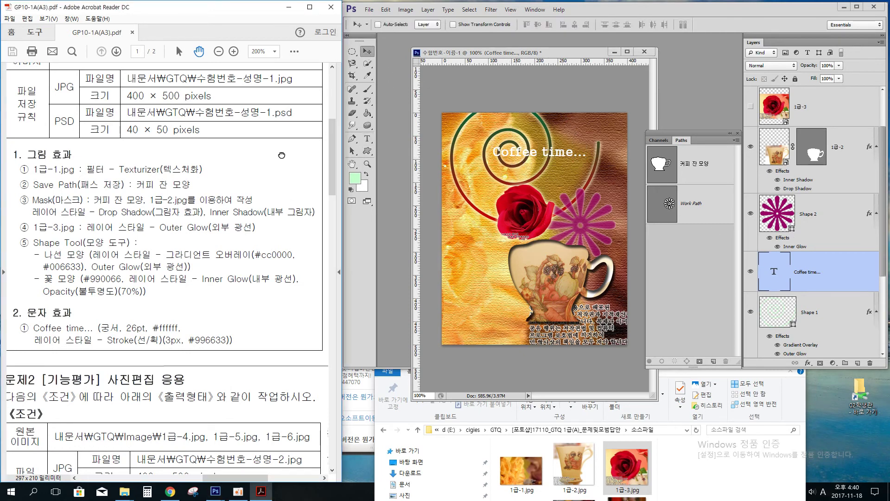
scroll(224, 211, down, 3)
scroll(224, 212, right, 5)
scroll(224, 212, up, 1)
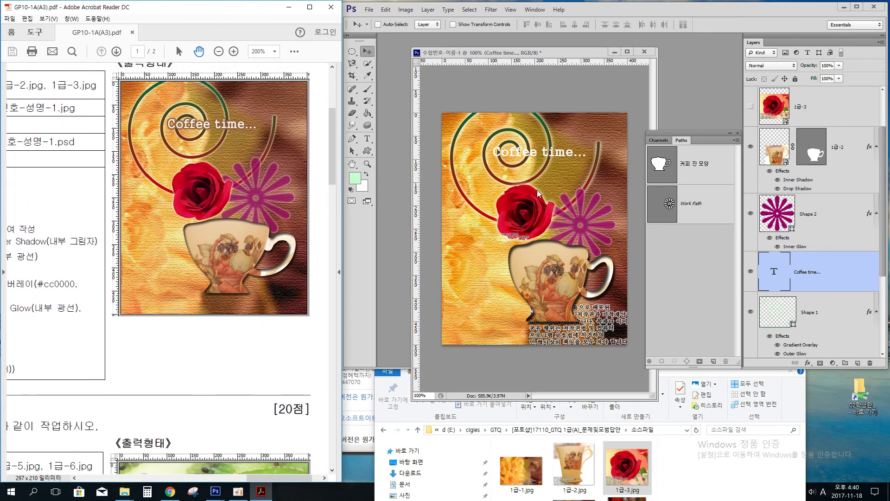
click(542, 154)
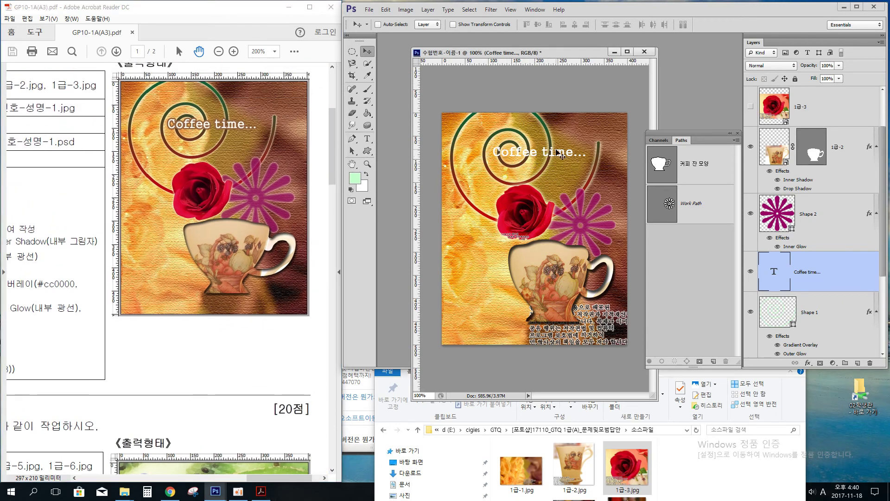
drag(555, 151, 551, 150)
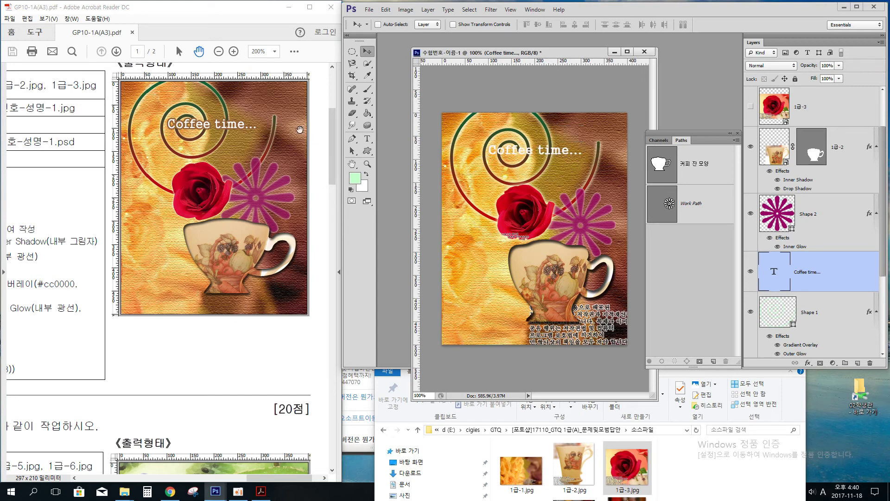
Step: Add a 3 px Stroke layer style to the "Coffee time..." text, following the PDF's text effect requirements
scroll(300, 129, left, 5)
scroll(213, 339, down, 1)
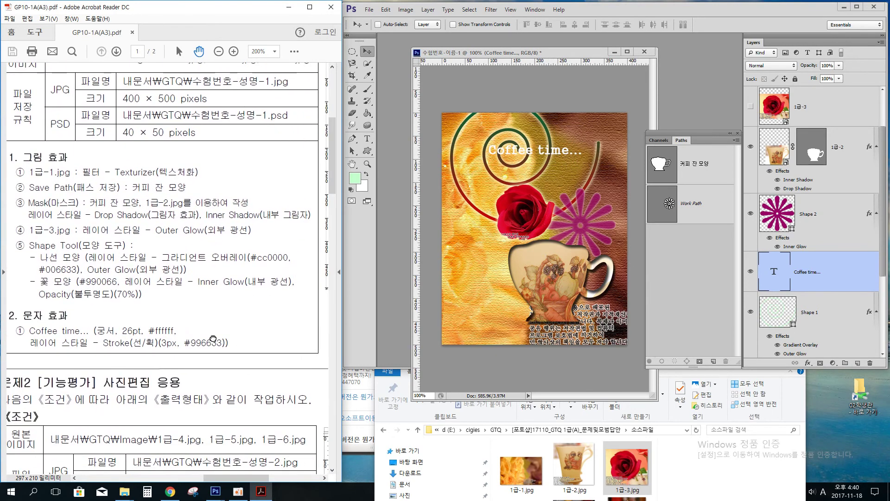
click(782, 281)
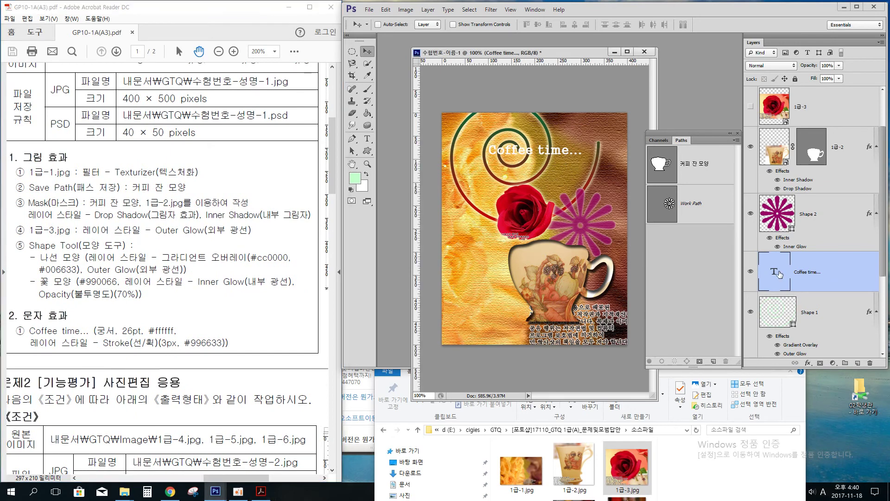
right_click(809, 263)
click(745, 149)
drag(737, 241, 720, 153)
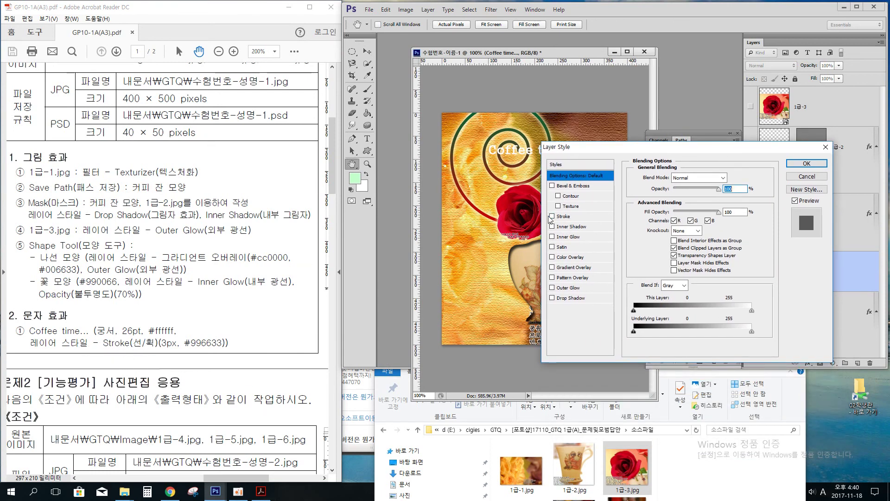
click(563, 216)
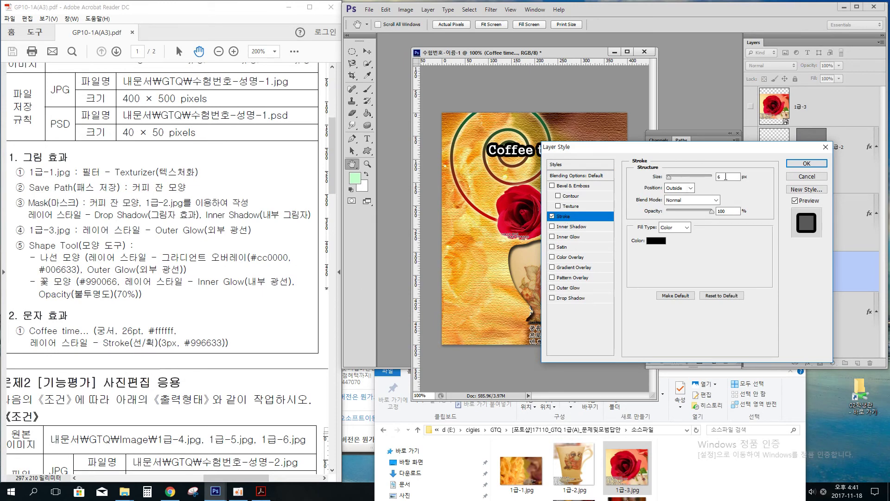
click(661, 178)
text(3)
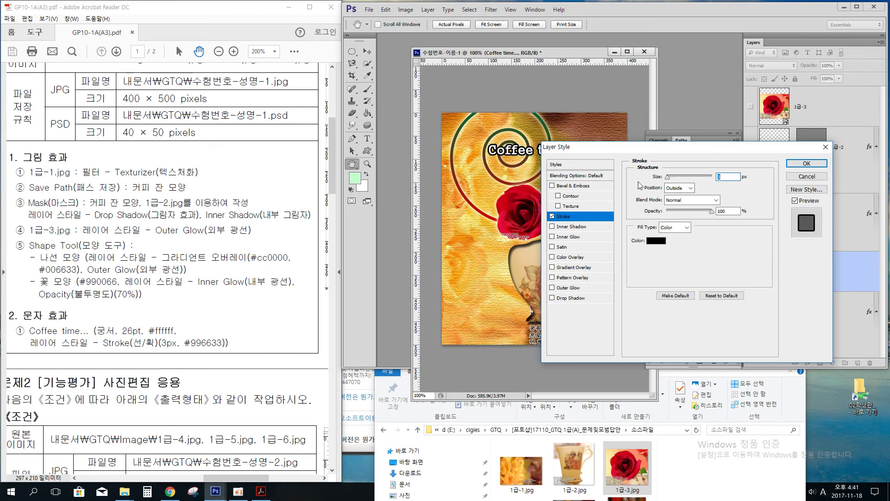
Step: Set the text's stroke color to #996633 and apply the layer style
click(655, 242)
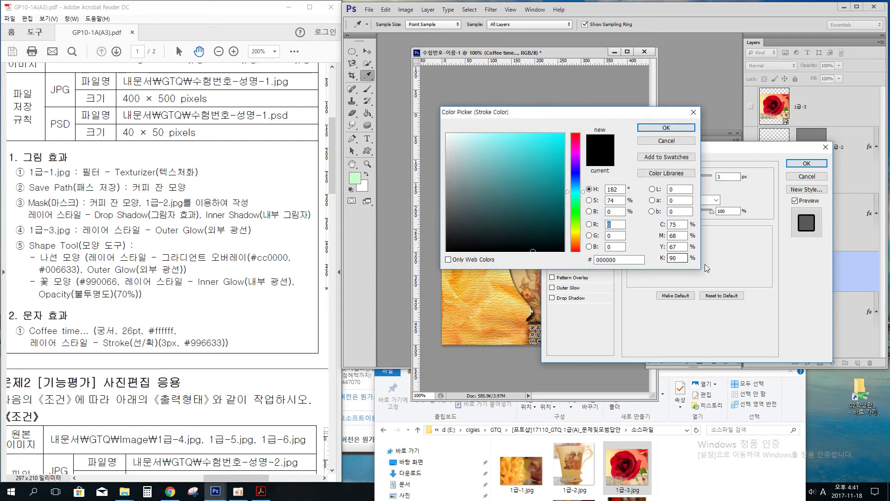
text(996633)
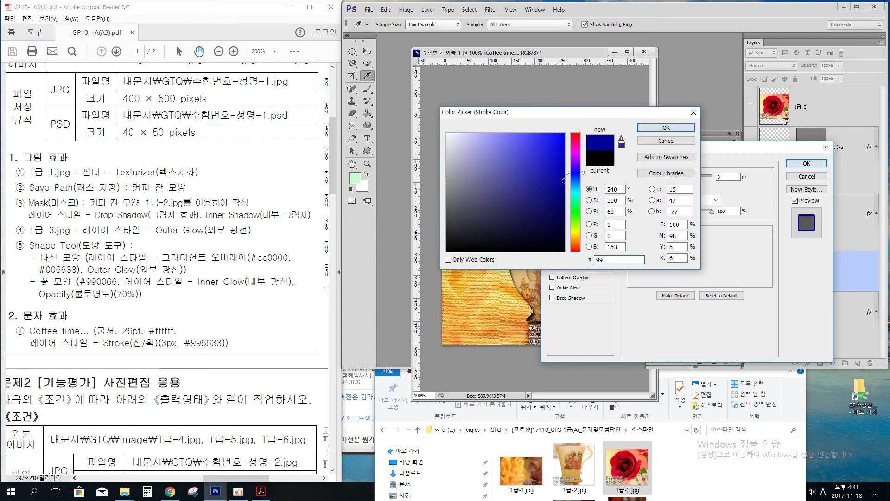
click(667, 130)
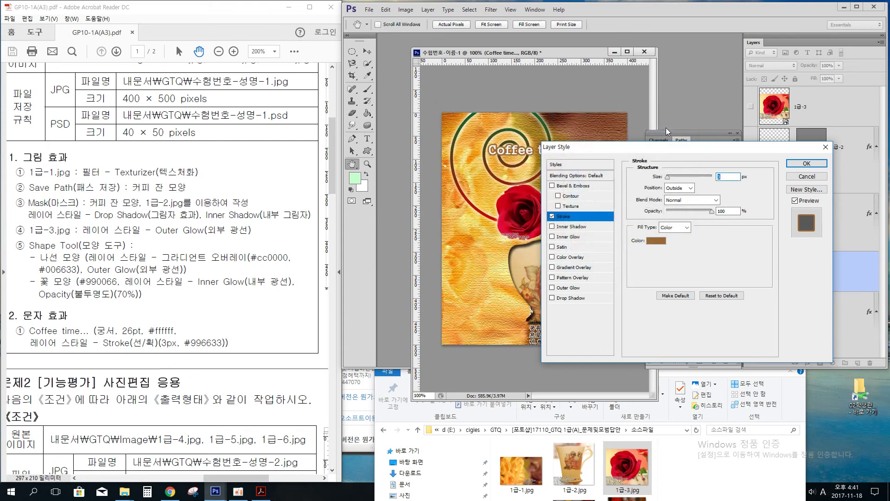
click(807, 164)
key(v)
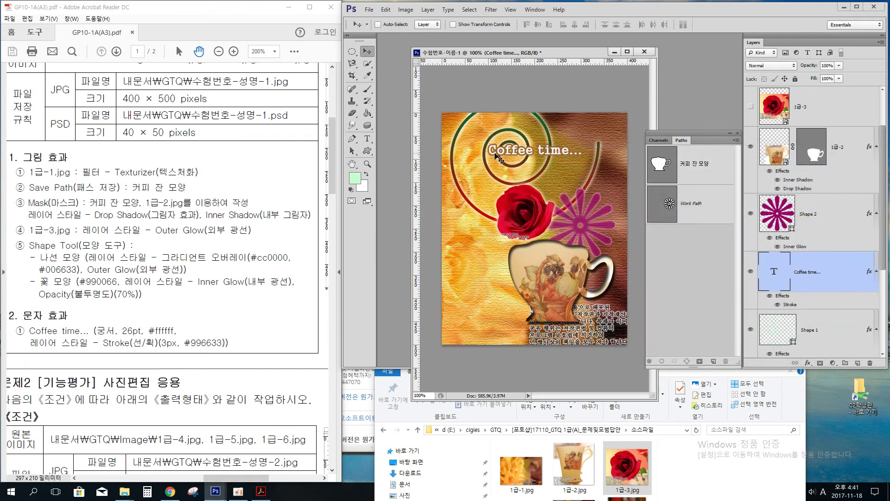
Step: Check the finished image against the PDF, then set up a Save for Web export as JPEG at Maximum quality, 100
scroll(238, 217, right, 5)
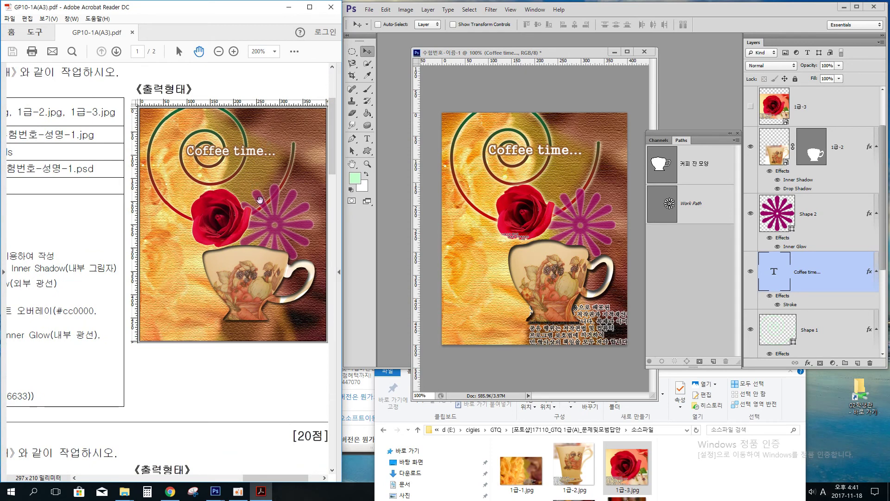
scroll(104, 312, left, 4)
scroll(104, 311, down, 1)
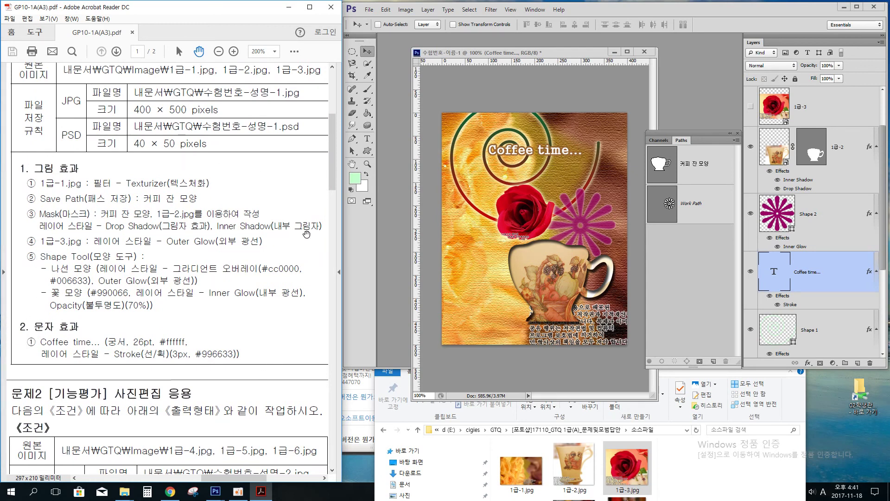
click(512, 54)
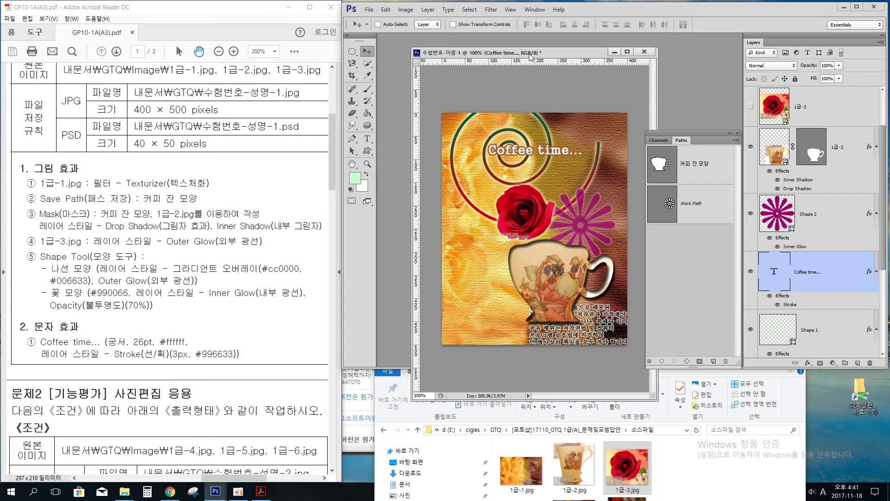
click(369, 9)
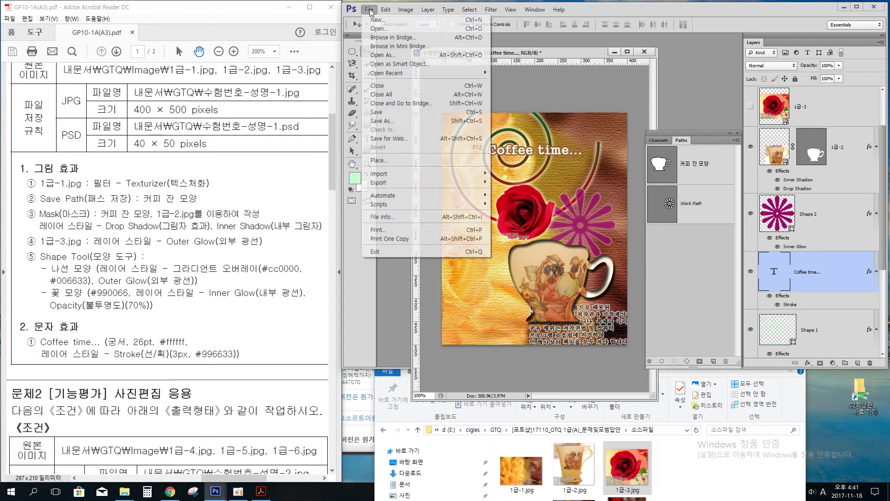
click(407, 138)
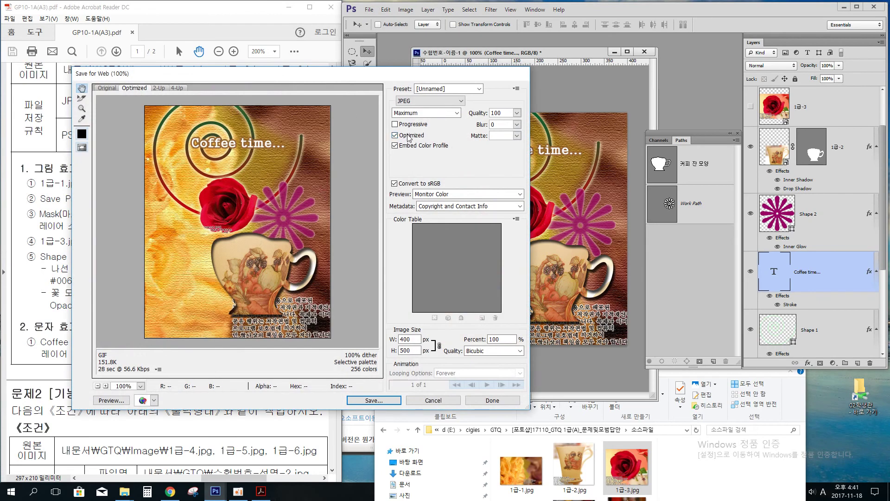
click(453, 103)
click(408, 113)
click(408, 112)
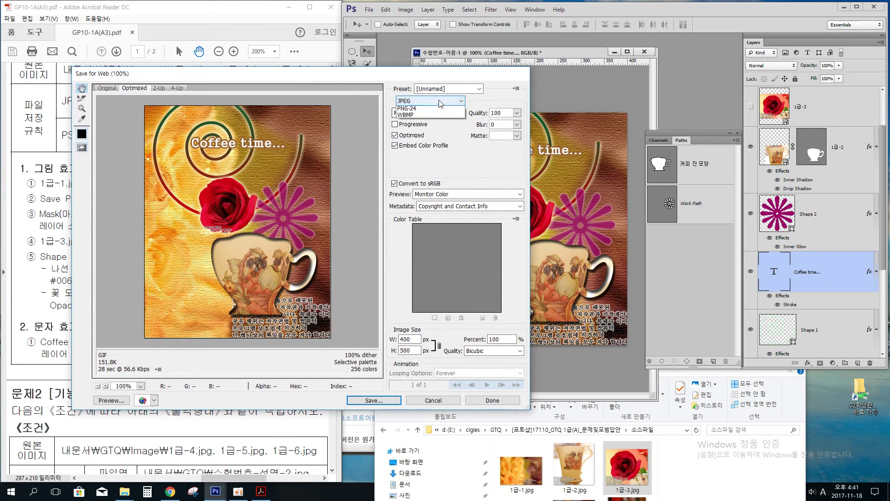
click(427, 113)
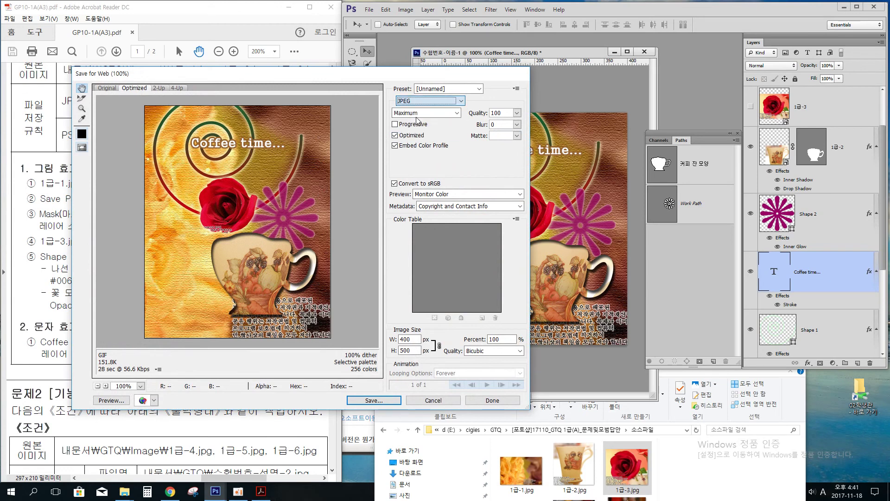
click(517, 113)
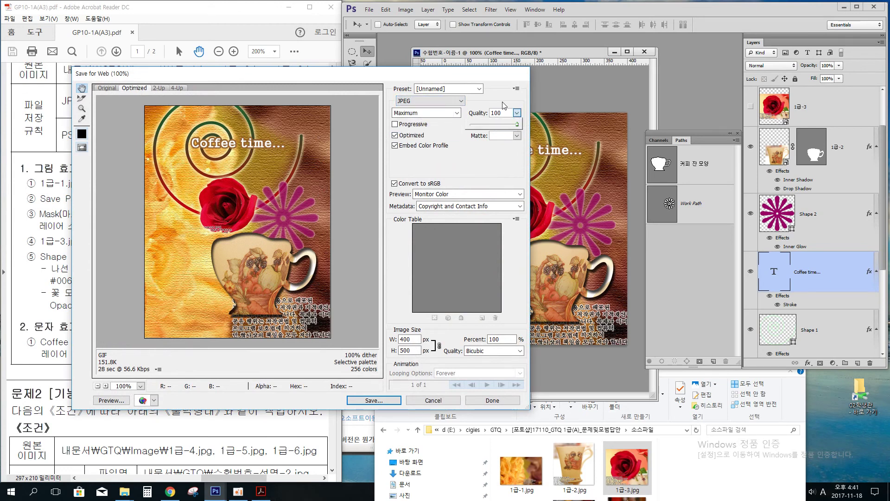
click(506, 109)
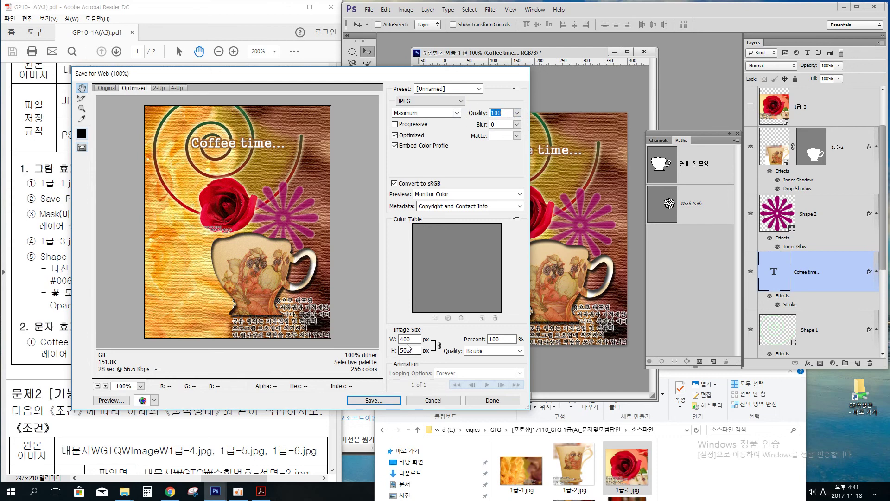
drag(317, 83, 520, 74)
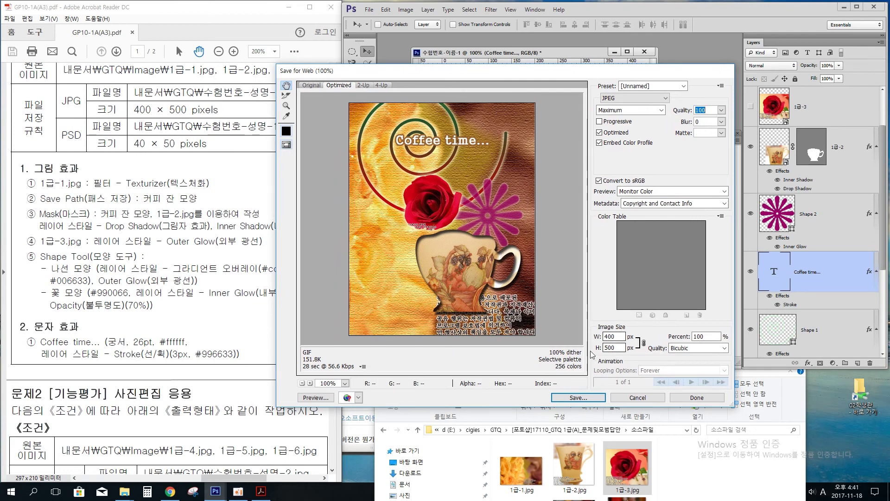
Step: Save the optimized JPEG as 수험번호-이름-1.jpg in the GTQ folder inside cigies, accepting the non-Latin file name
click(575, 398)
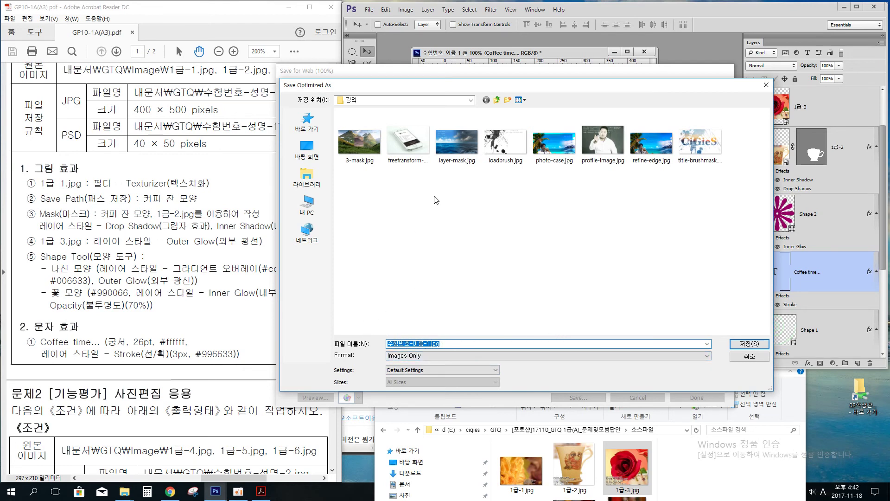
click(495, 100)
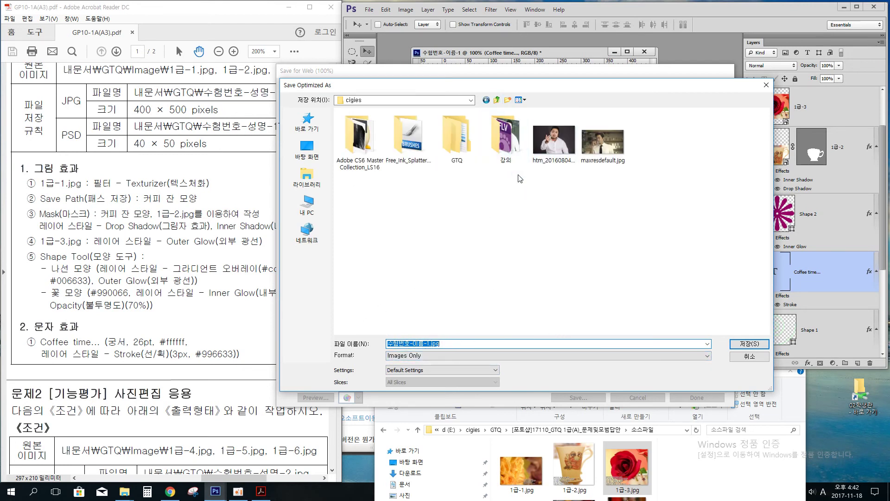
double_click(479, 144)
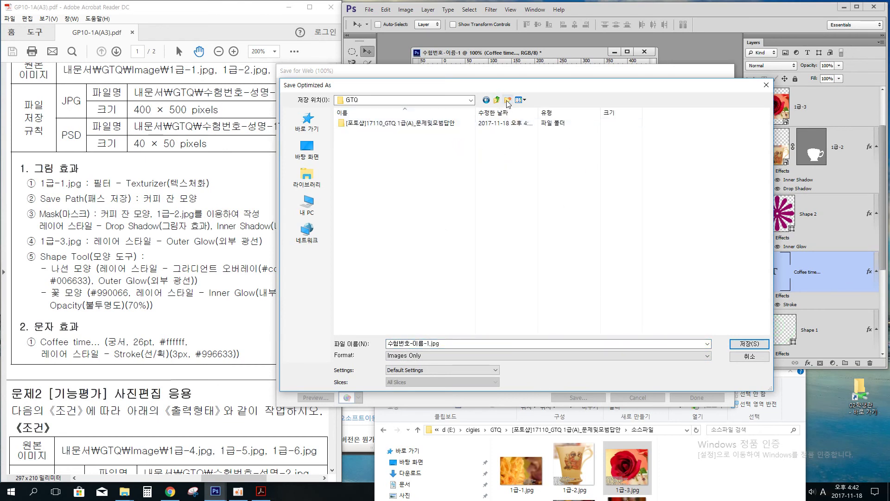
click(757, 346)
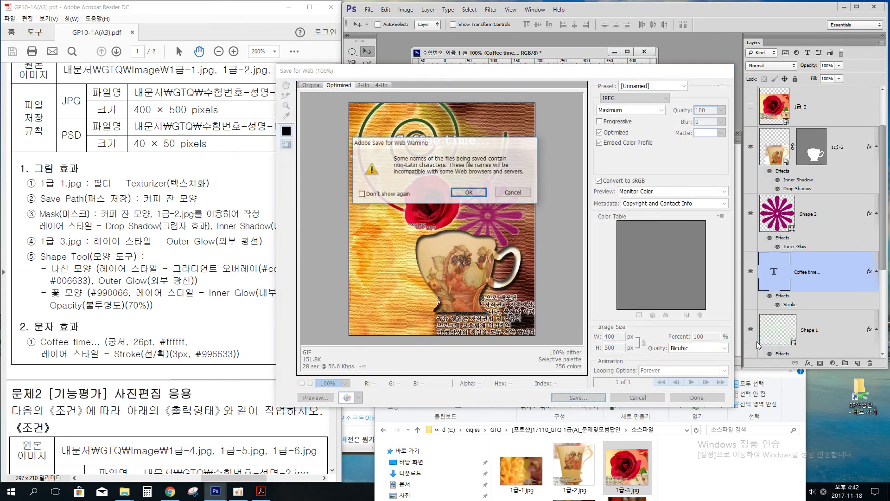
click(469, 193)
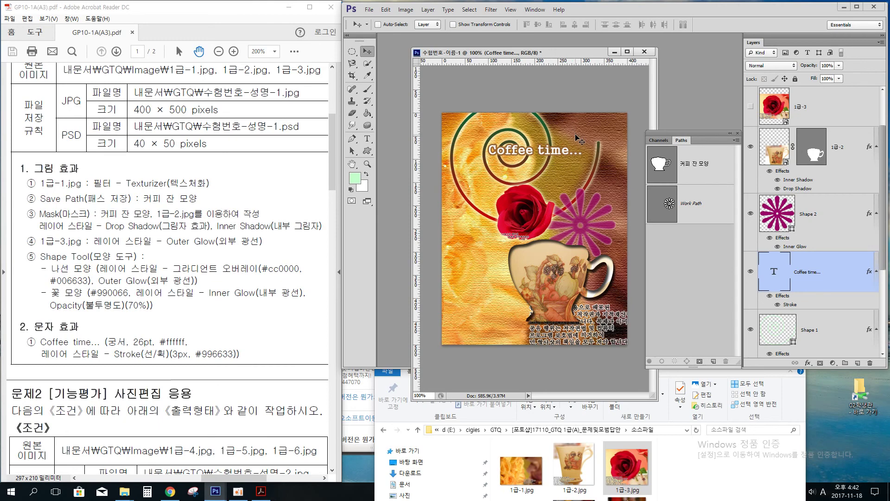
Step: Save the layered document as 수험번호-이름-1.psd in the GTQ folder inside cigies on drive E, with Maximize Compatibility on
click(369, 10)
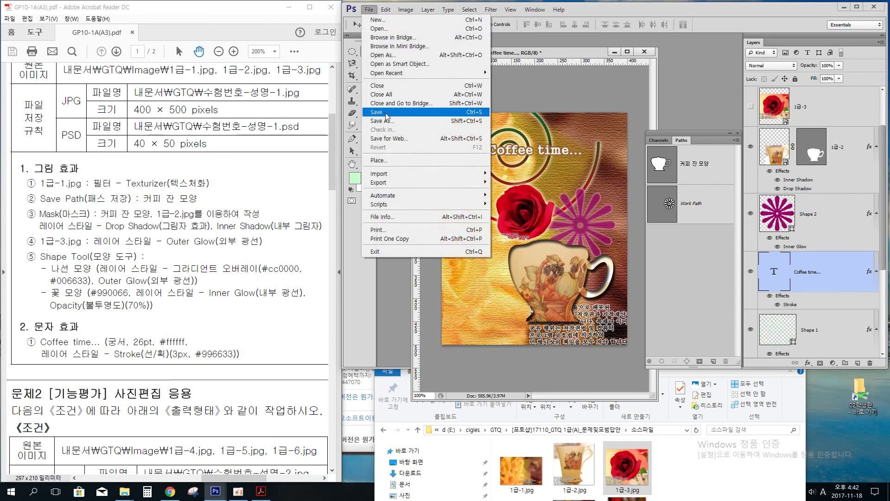
click(385, 113)
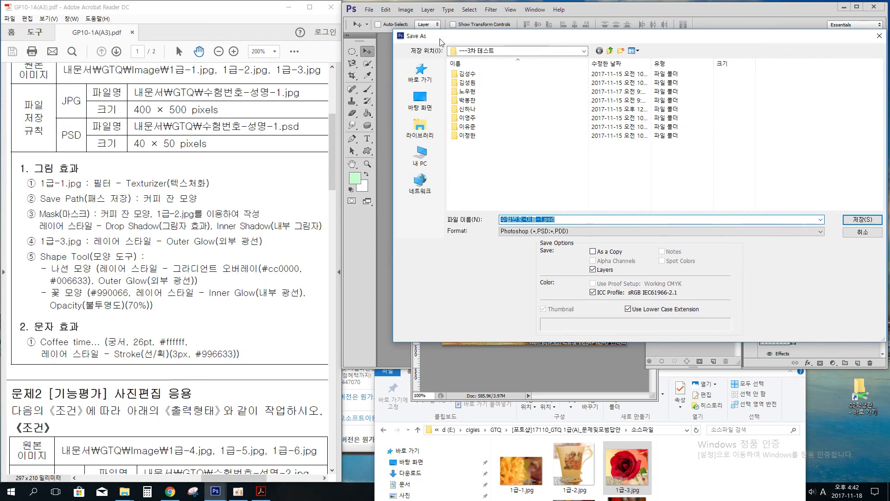
click(610, 51)
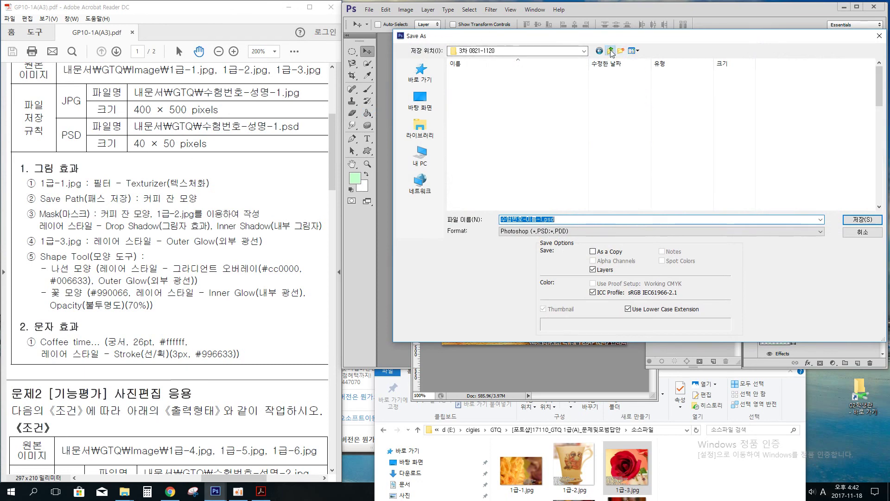
click(422, 158)
double_click(704, 150)
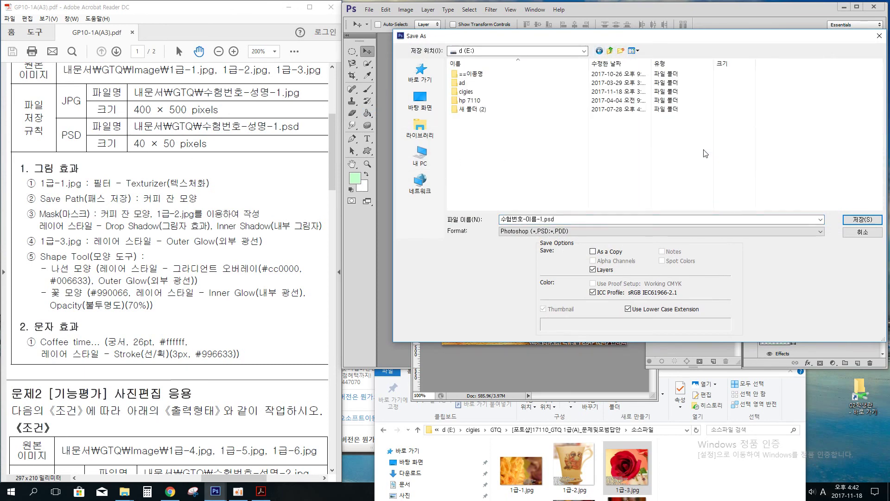
double_click(470, 91)
double_click(572, 90)
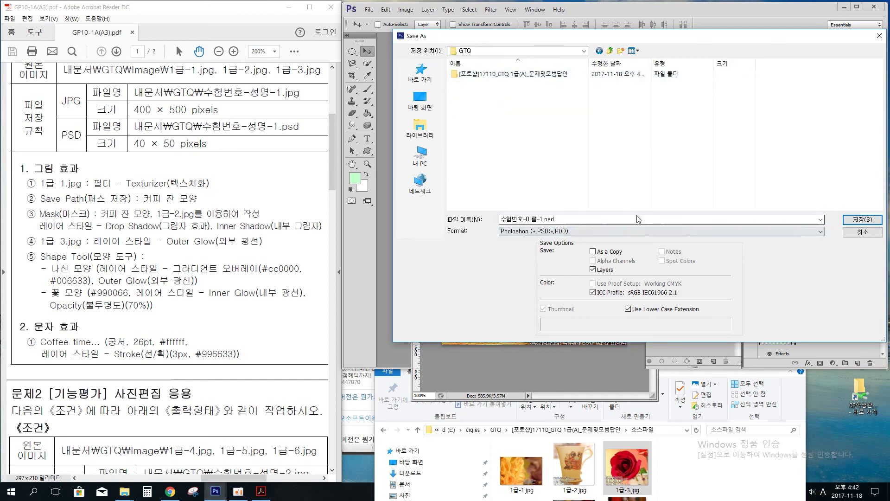
click(852, 224)
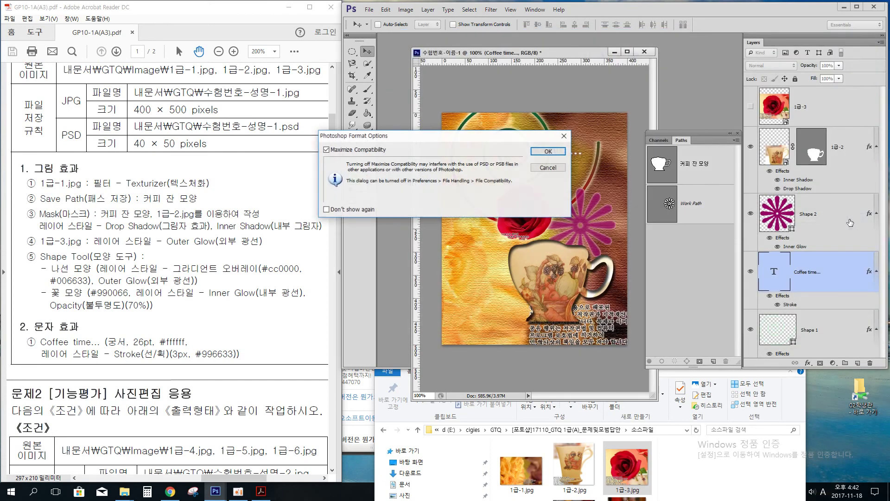
click(553, 154)
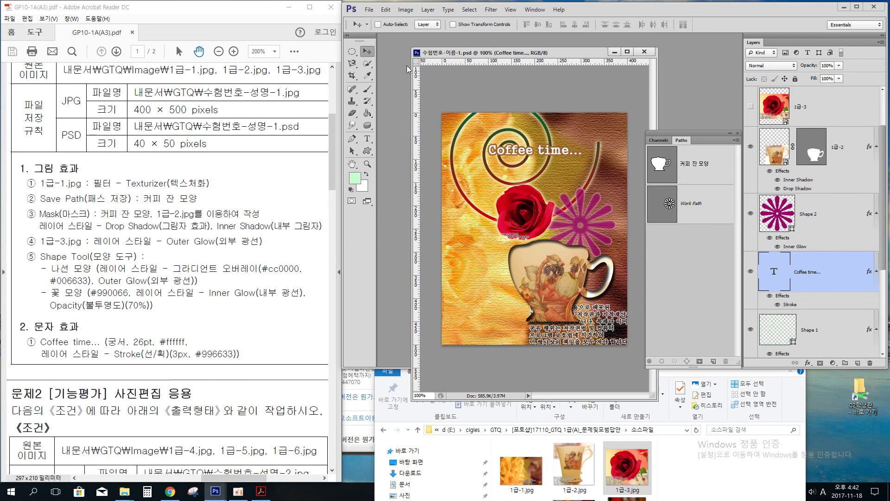
Step: Scale the image down to a width of 40 pixels with proportions constrained, matching the PDF's PSD size
click(405, 11)
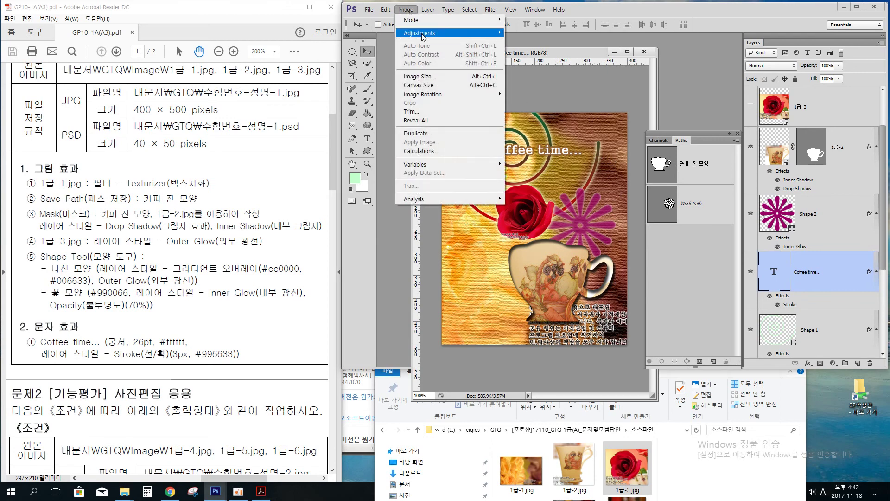
click(421, 79)
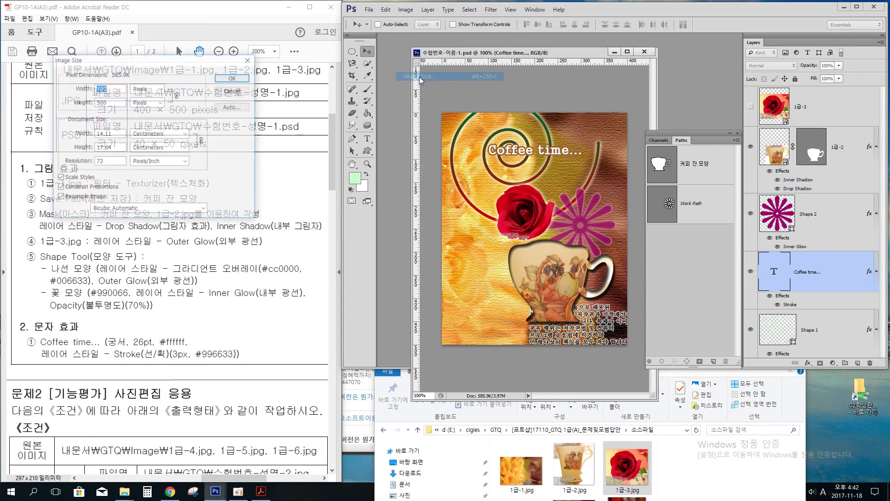
drag(159, 64, 498, 107)
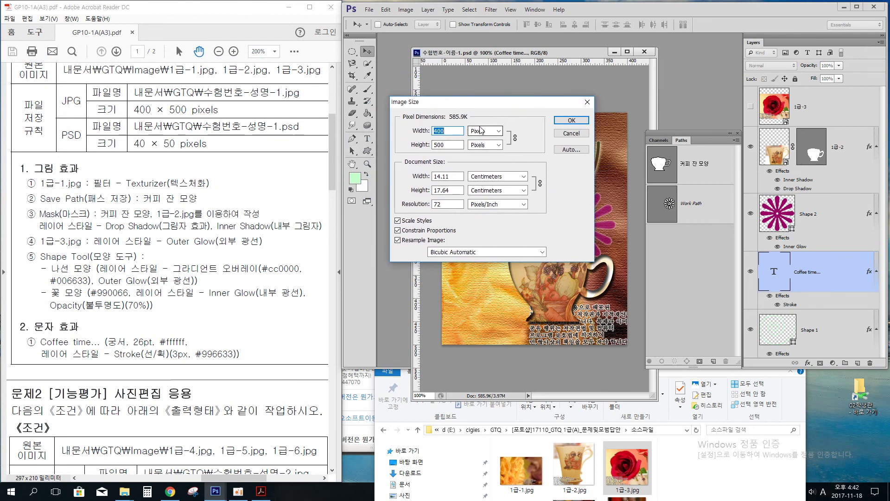
text(40)
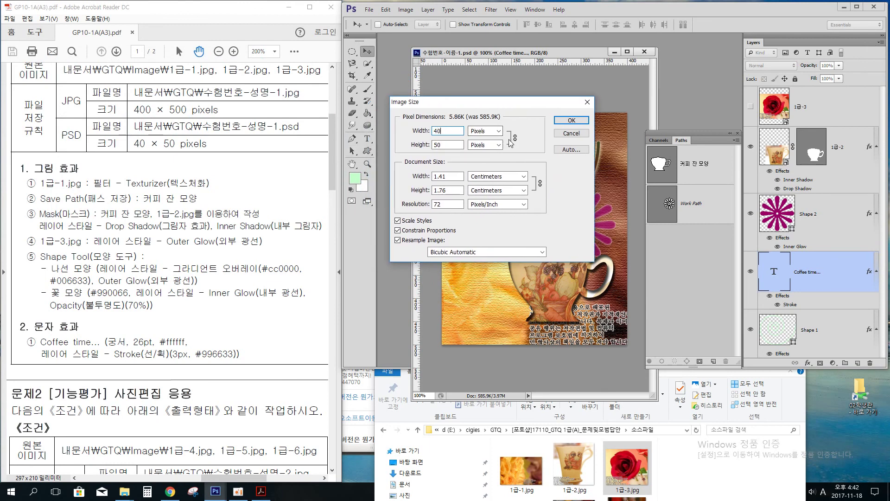